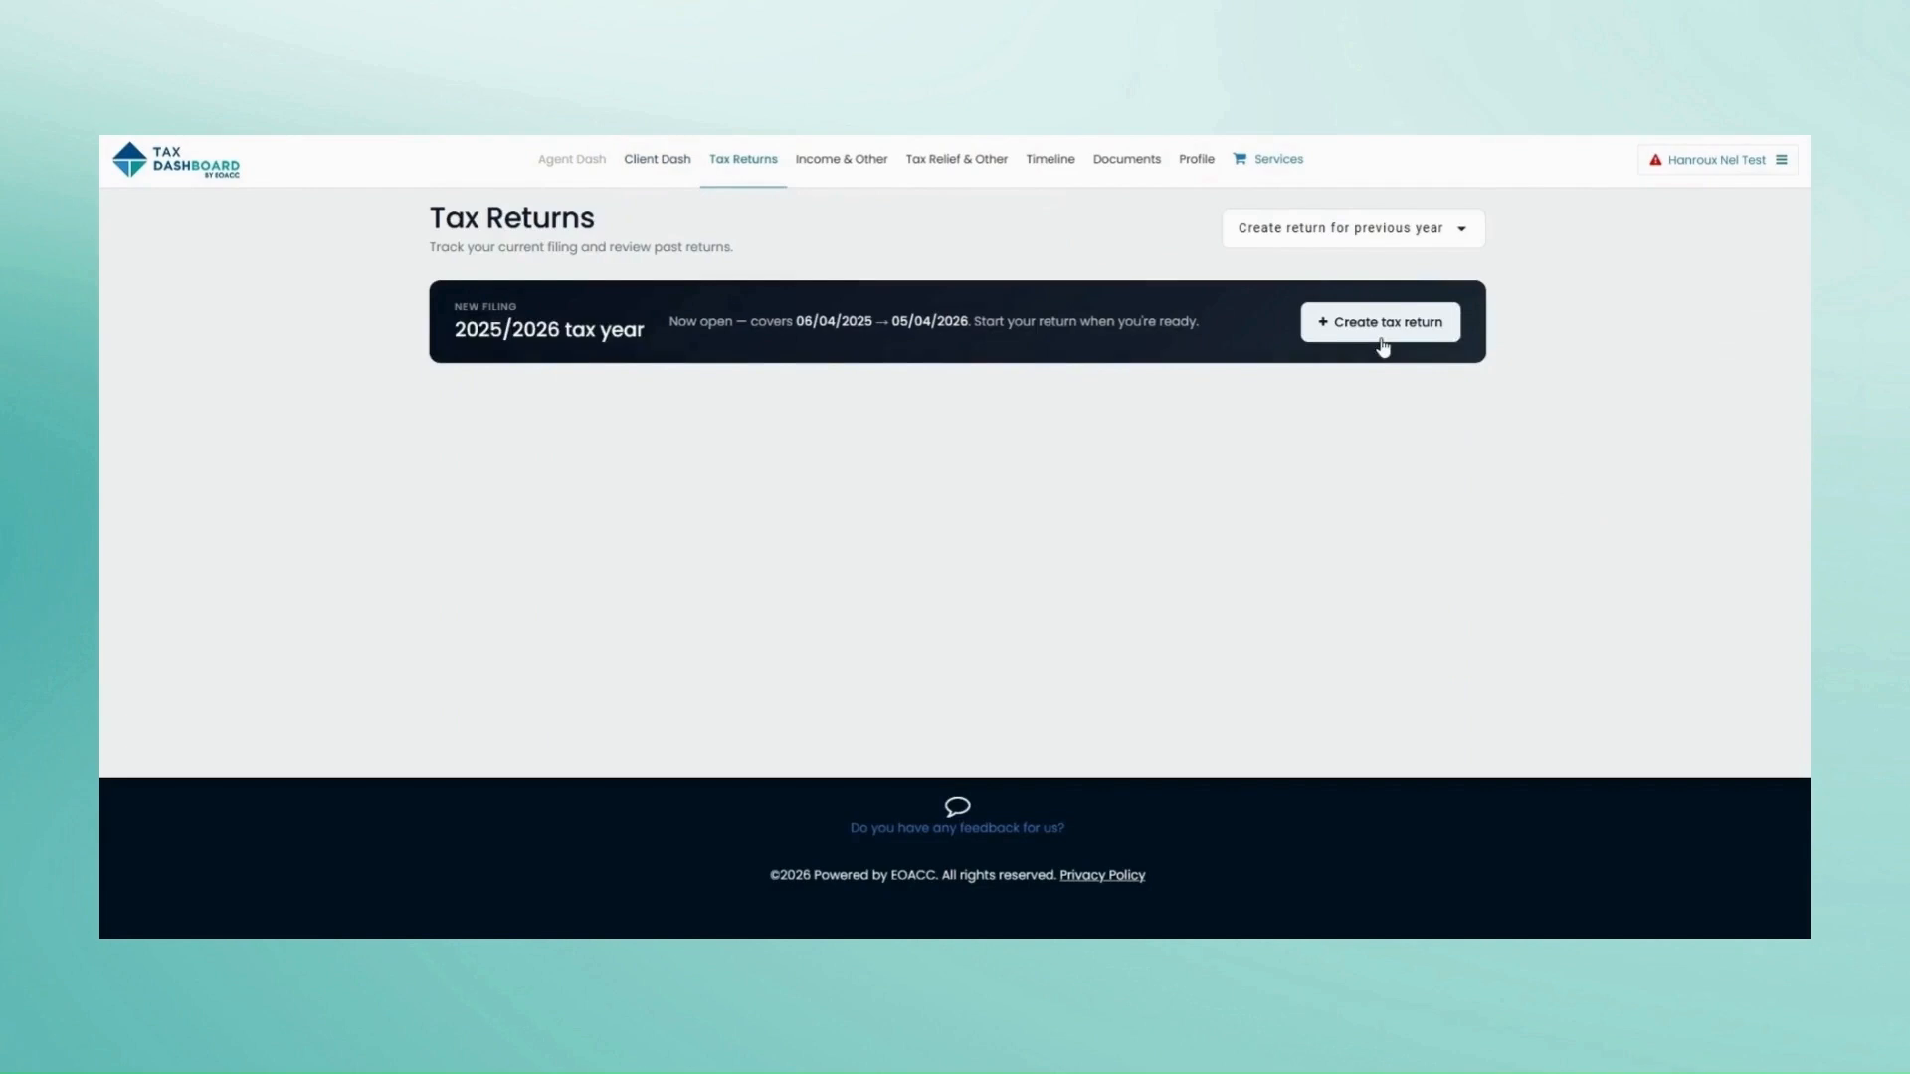
Step: Glance at the earlier tax years, then create the 2025/2026 tax return
{"action": "left_click", "coordinate": [1415, 243]}
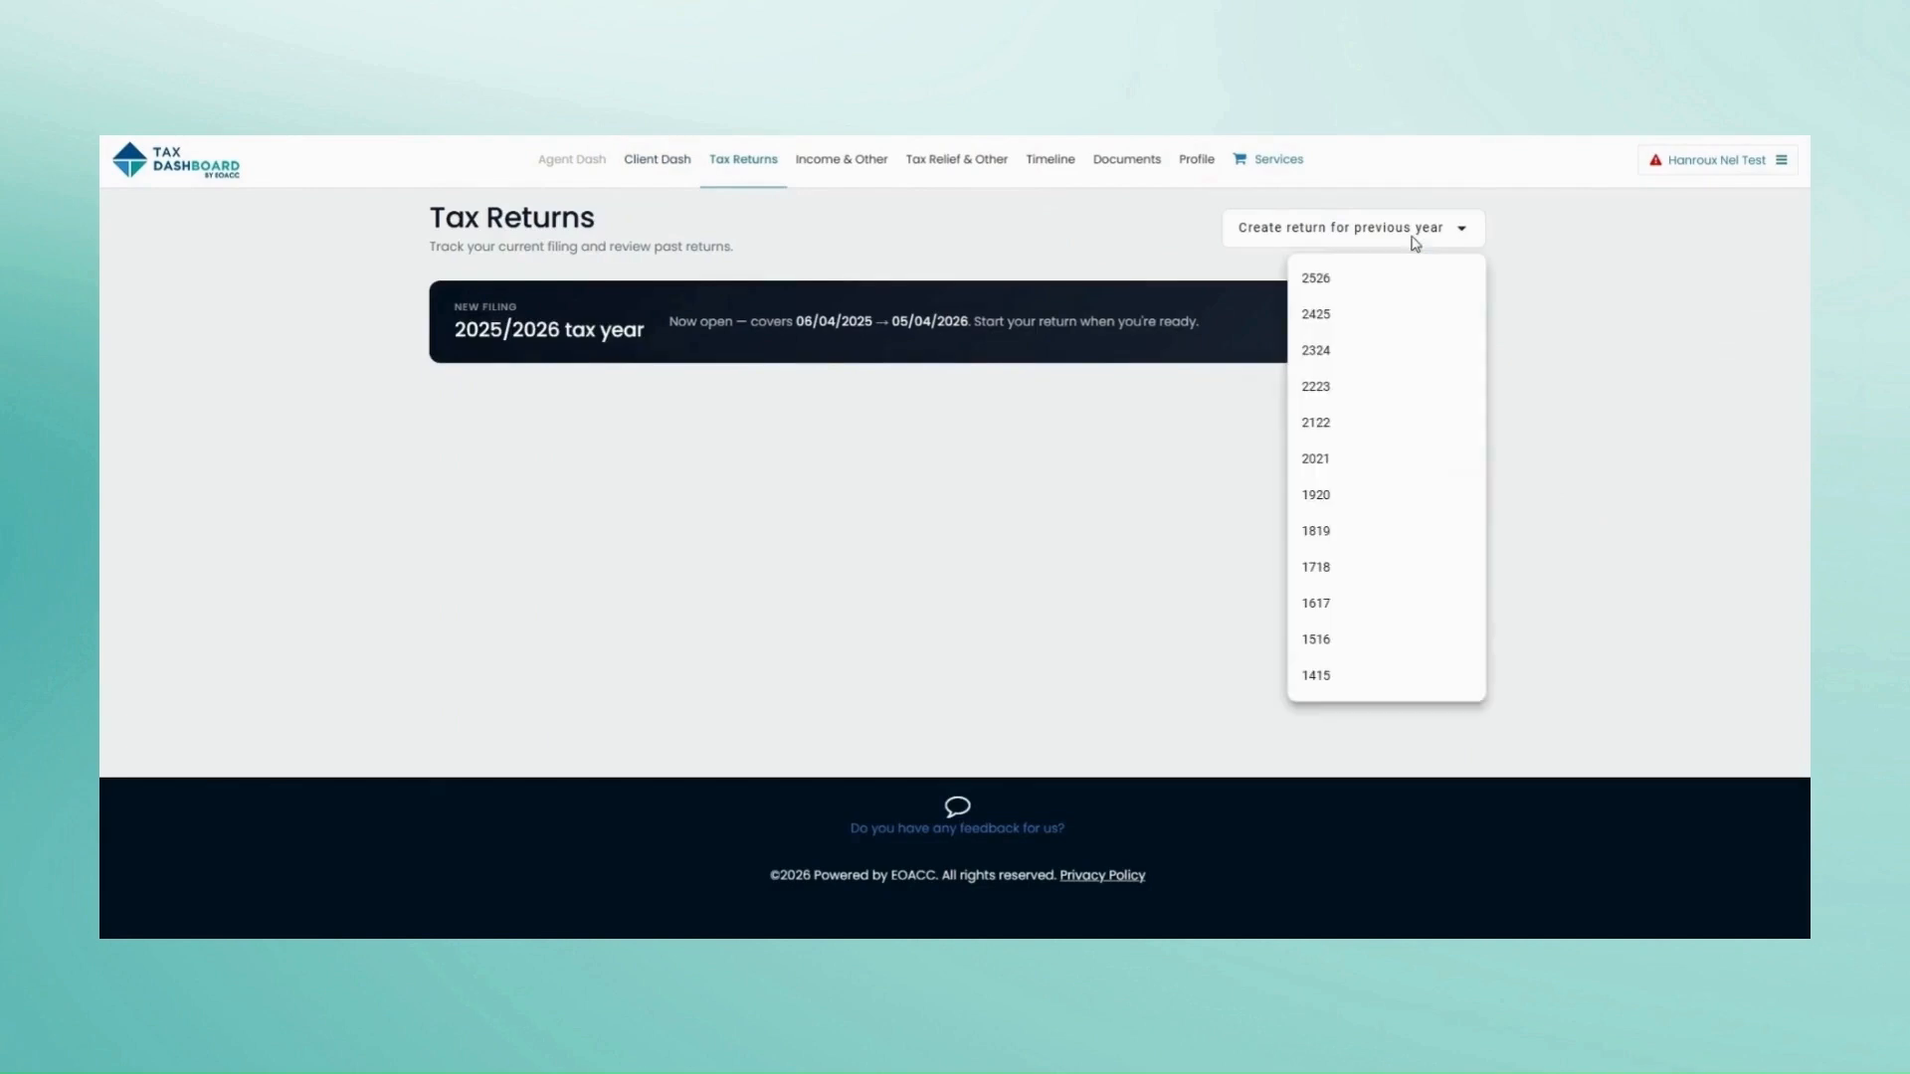
{"action": "left_click", "coordinate": [1532, 424]}
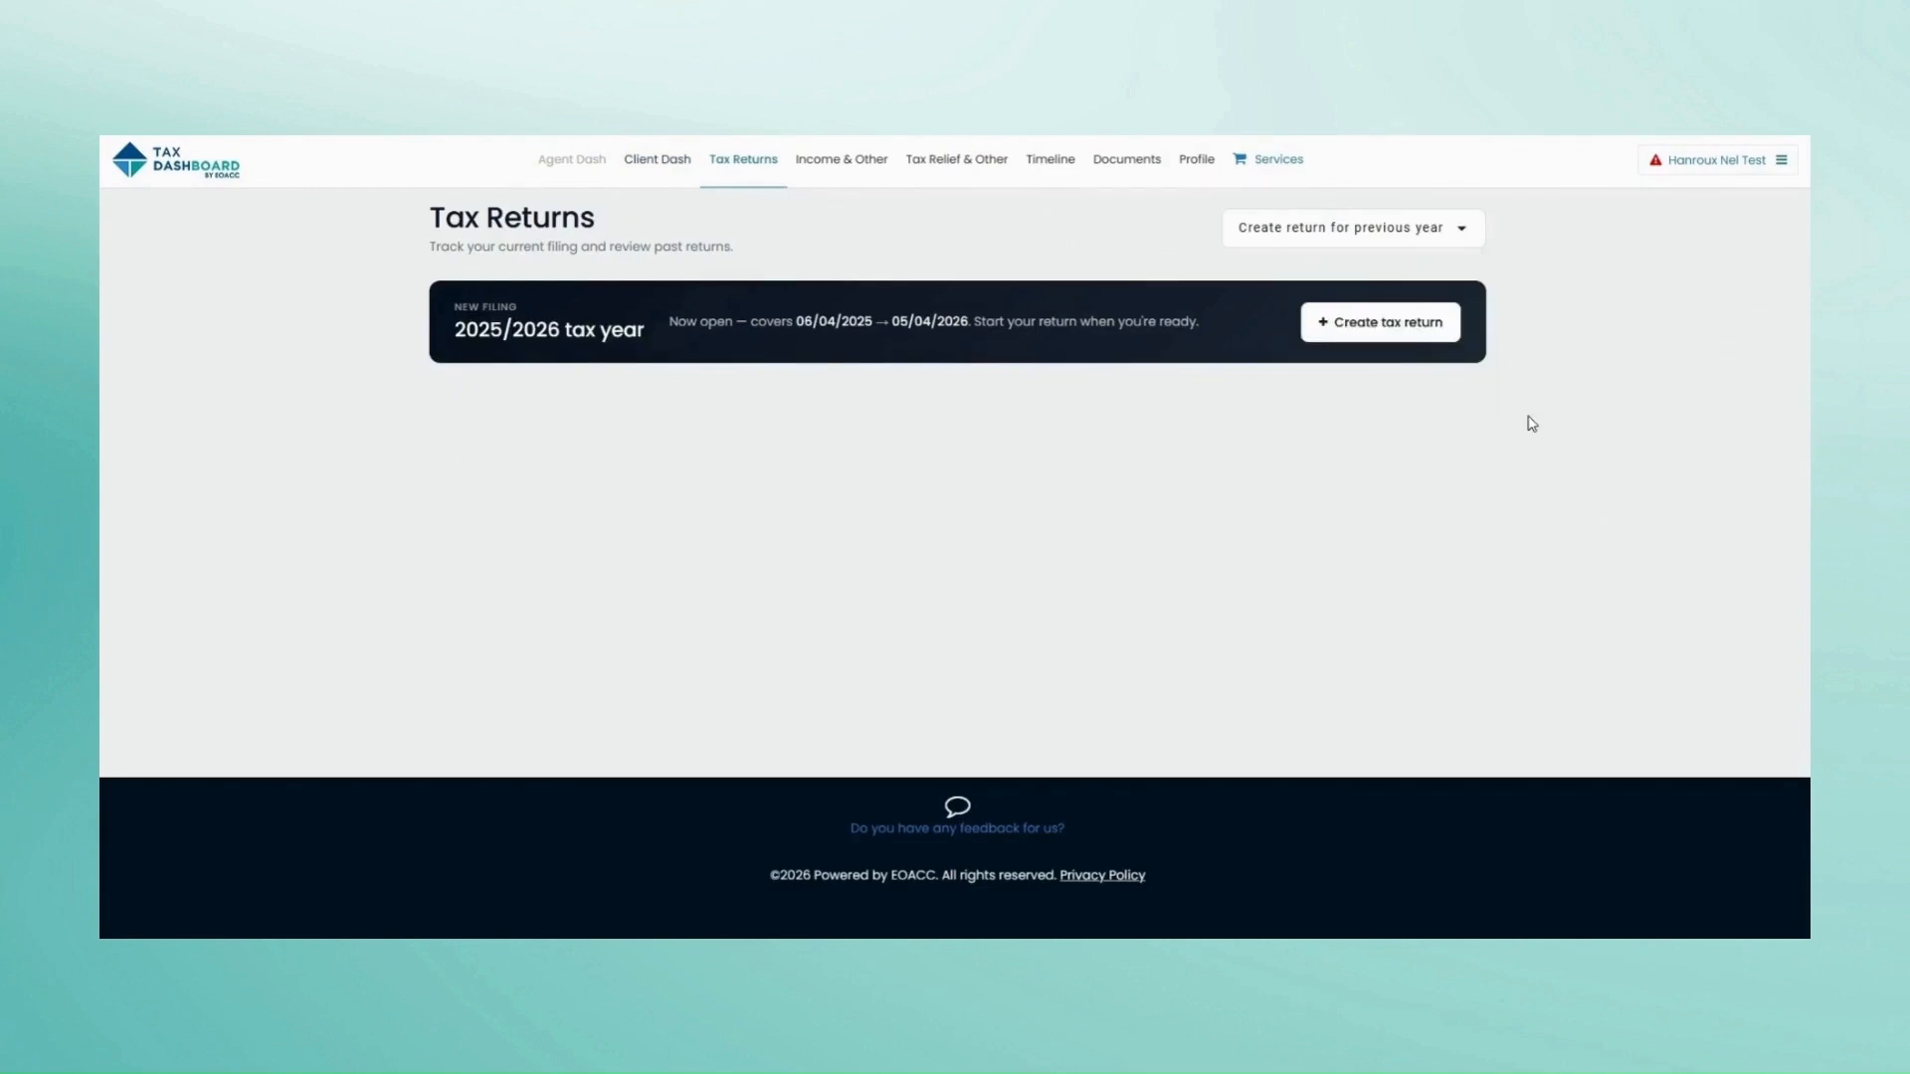
{"action": "left_click", "coordinate": [1356, 334]}
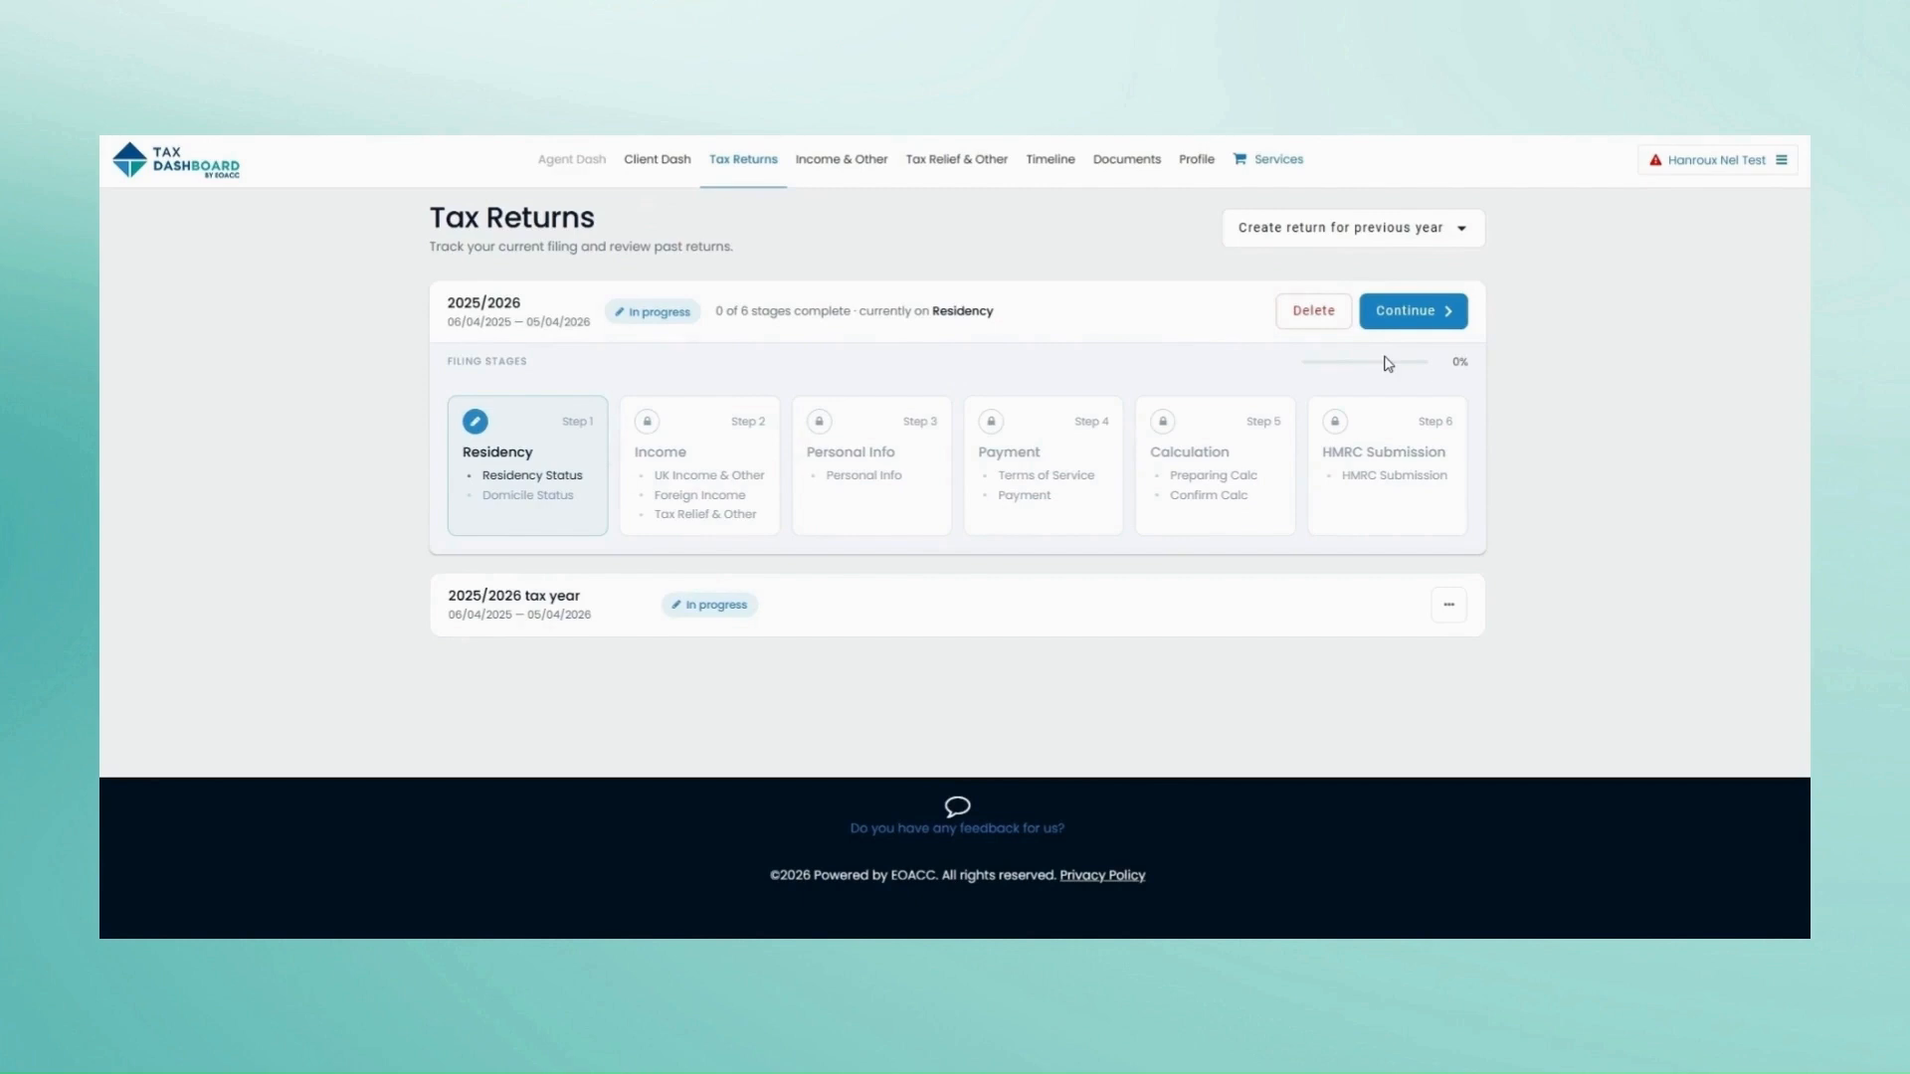
Step: Answer UK tax resident Yes, Scottish taxpayer No, and UK domicile Yes
{"action": "left_click", "coordinate": [1420, 312]}
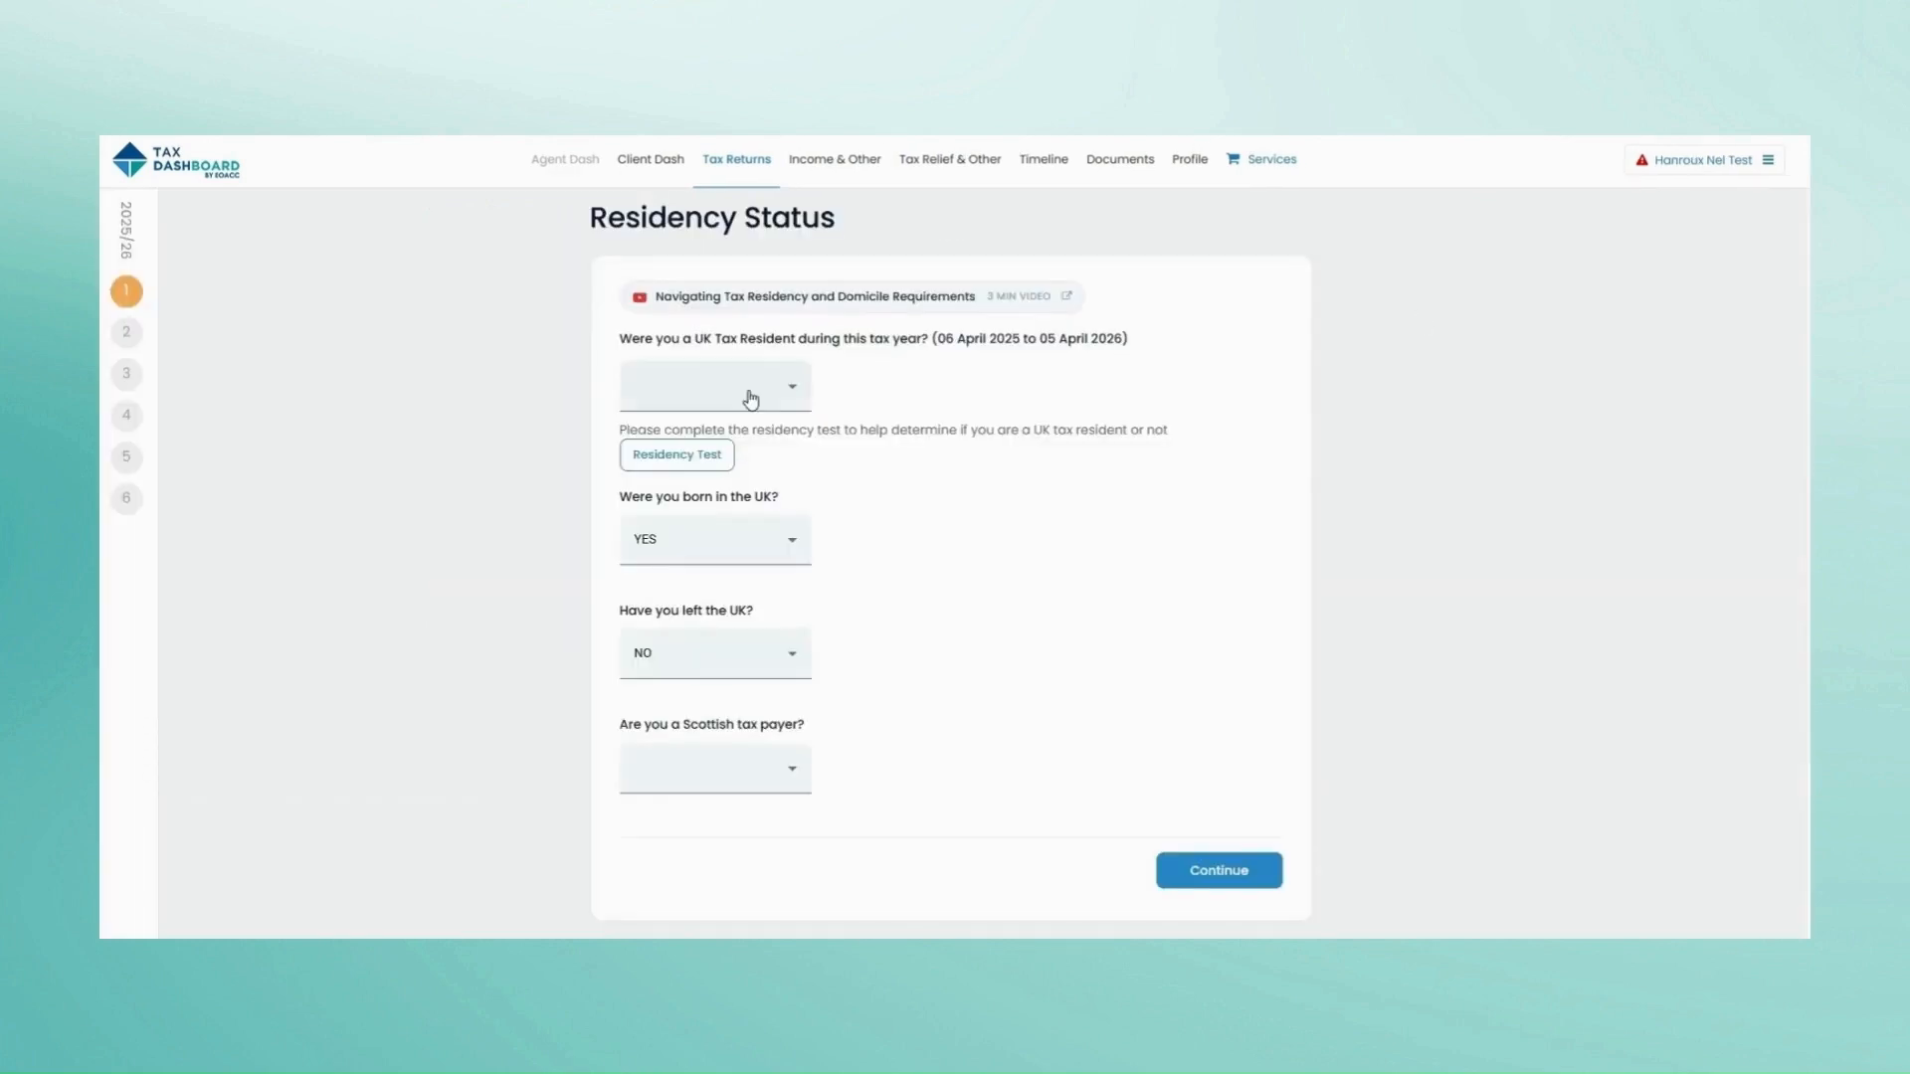
{"action": "left_click", "coordinate": [750, 397]}
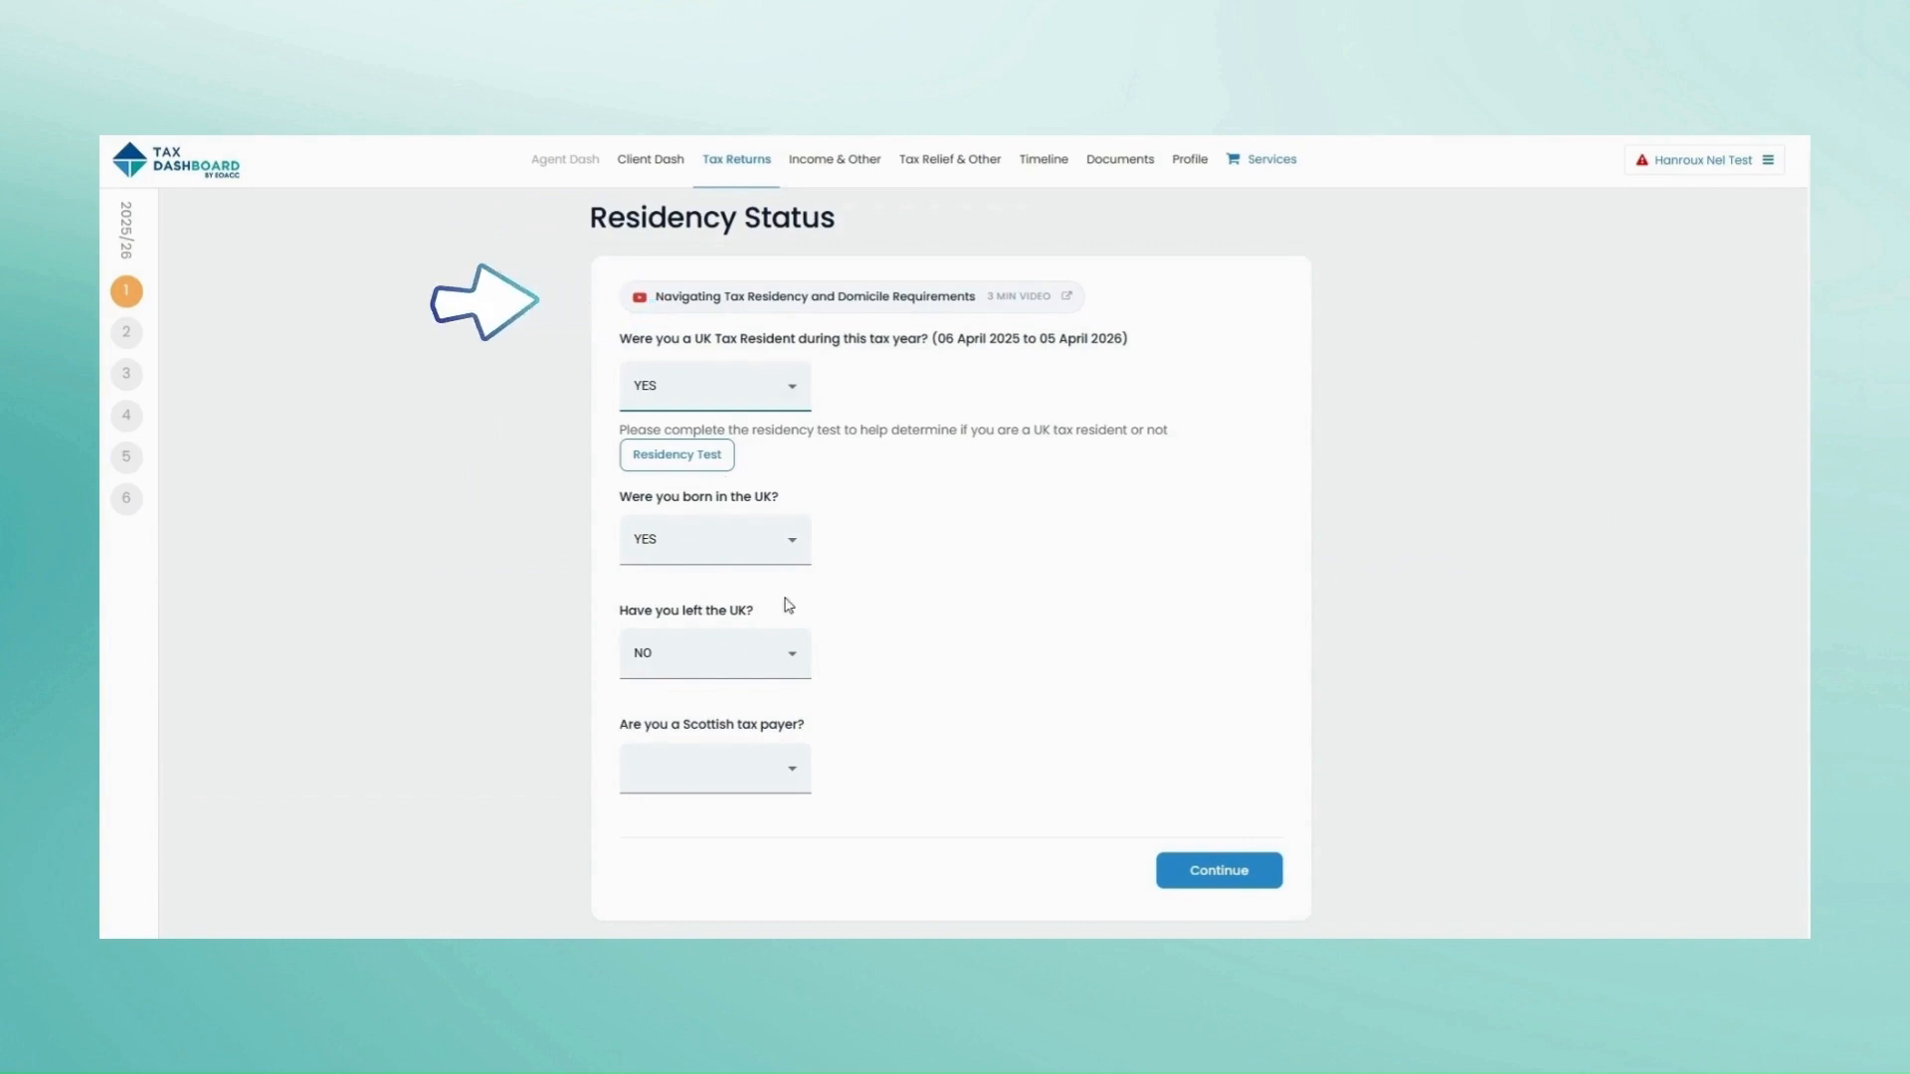
{"action": "left_click", "coordinate": [736, 771]}
{"action": "left_click", "coordinate": [734, 908]}
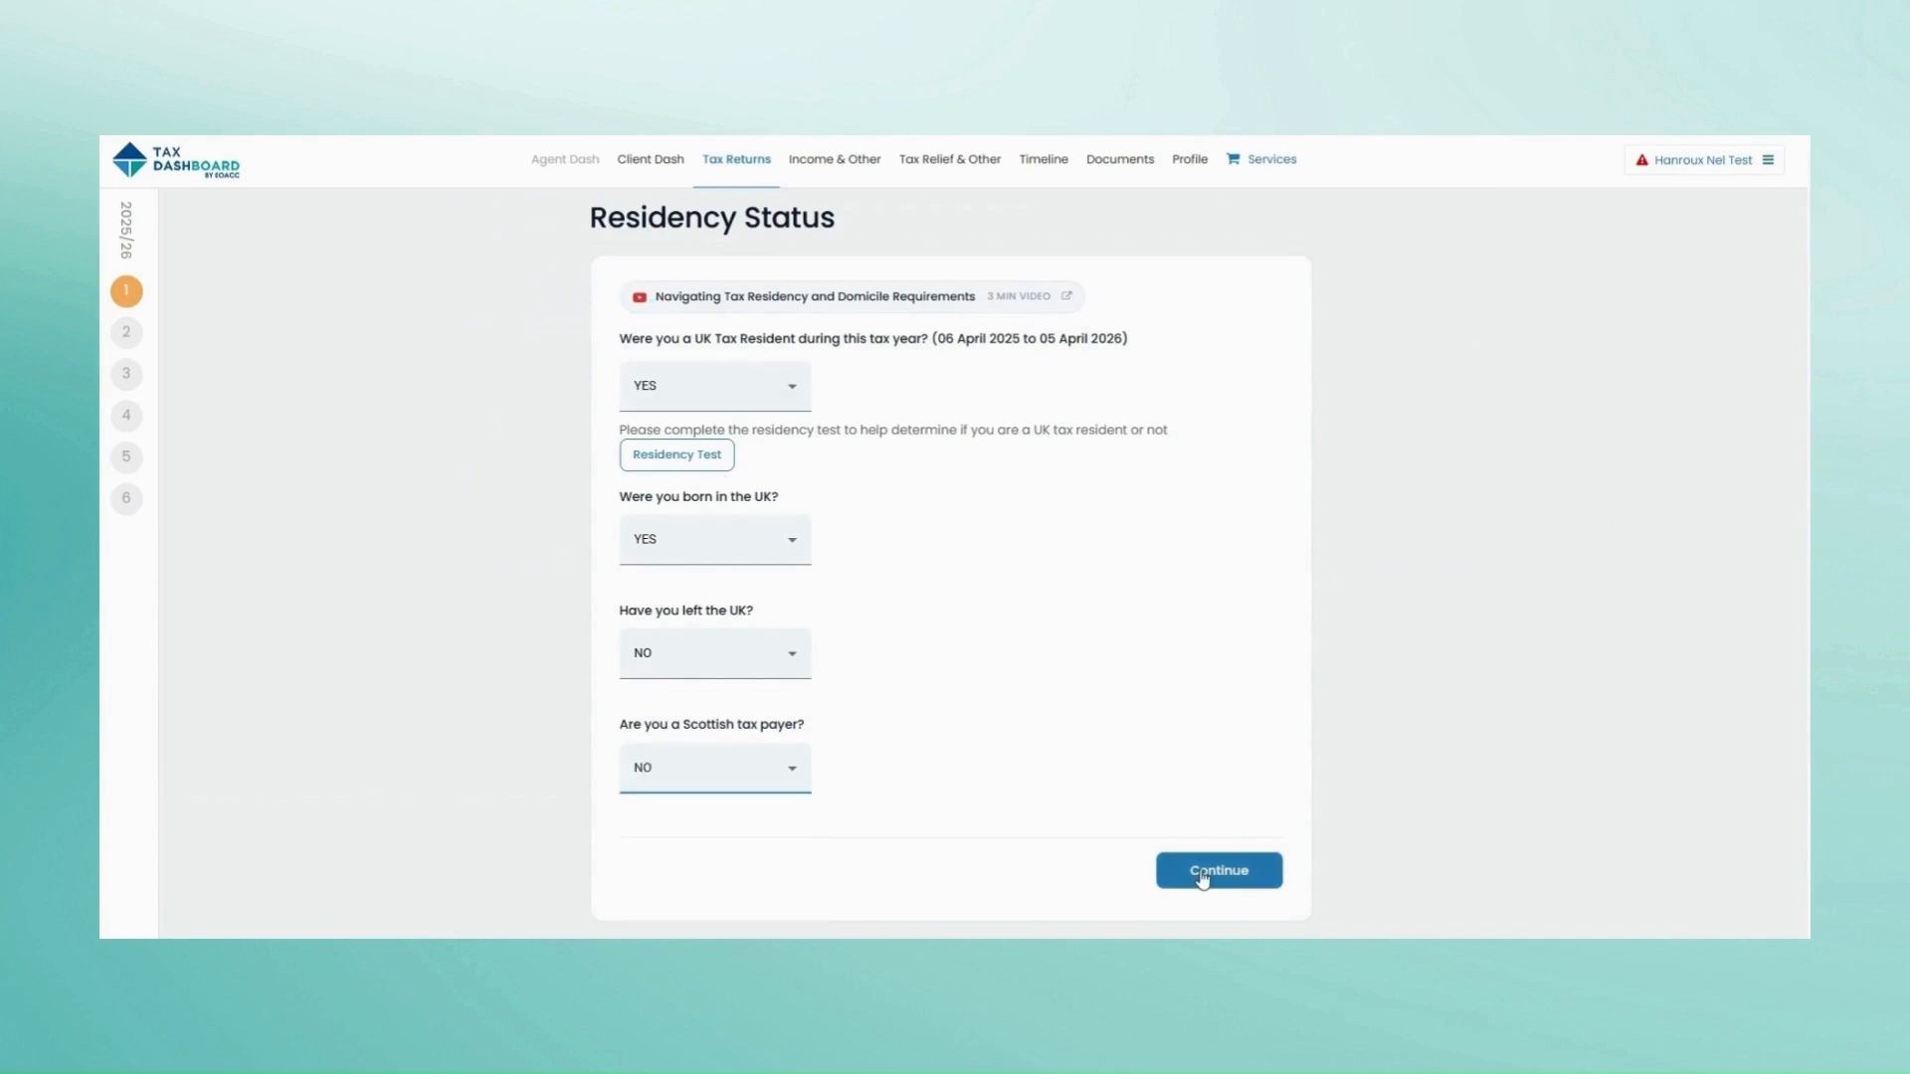
{"action": "left_click", "coordinate": [1202, 875]}
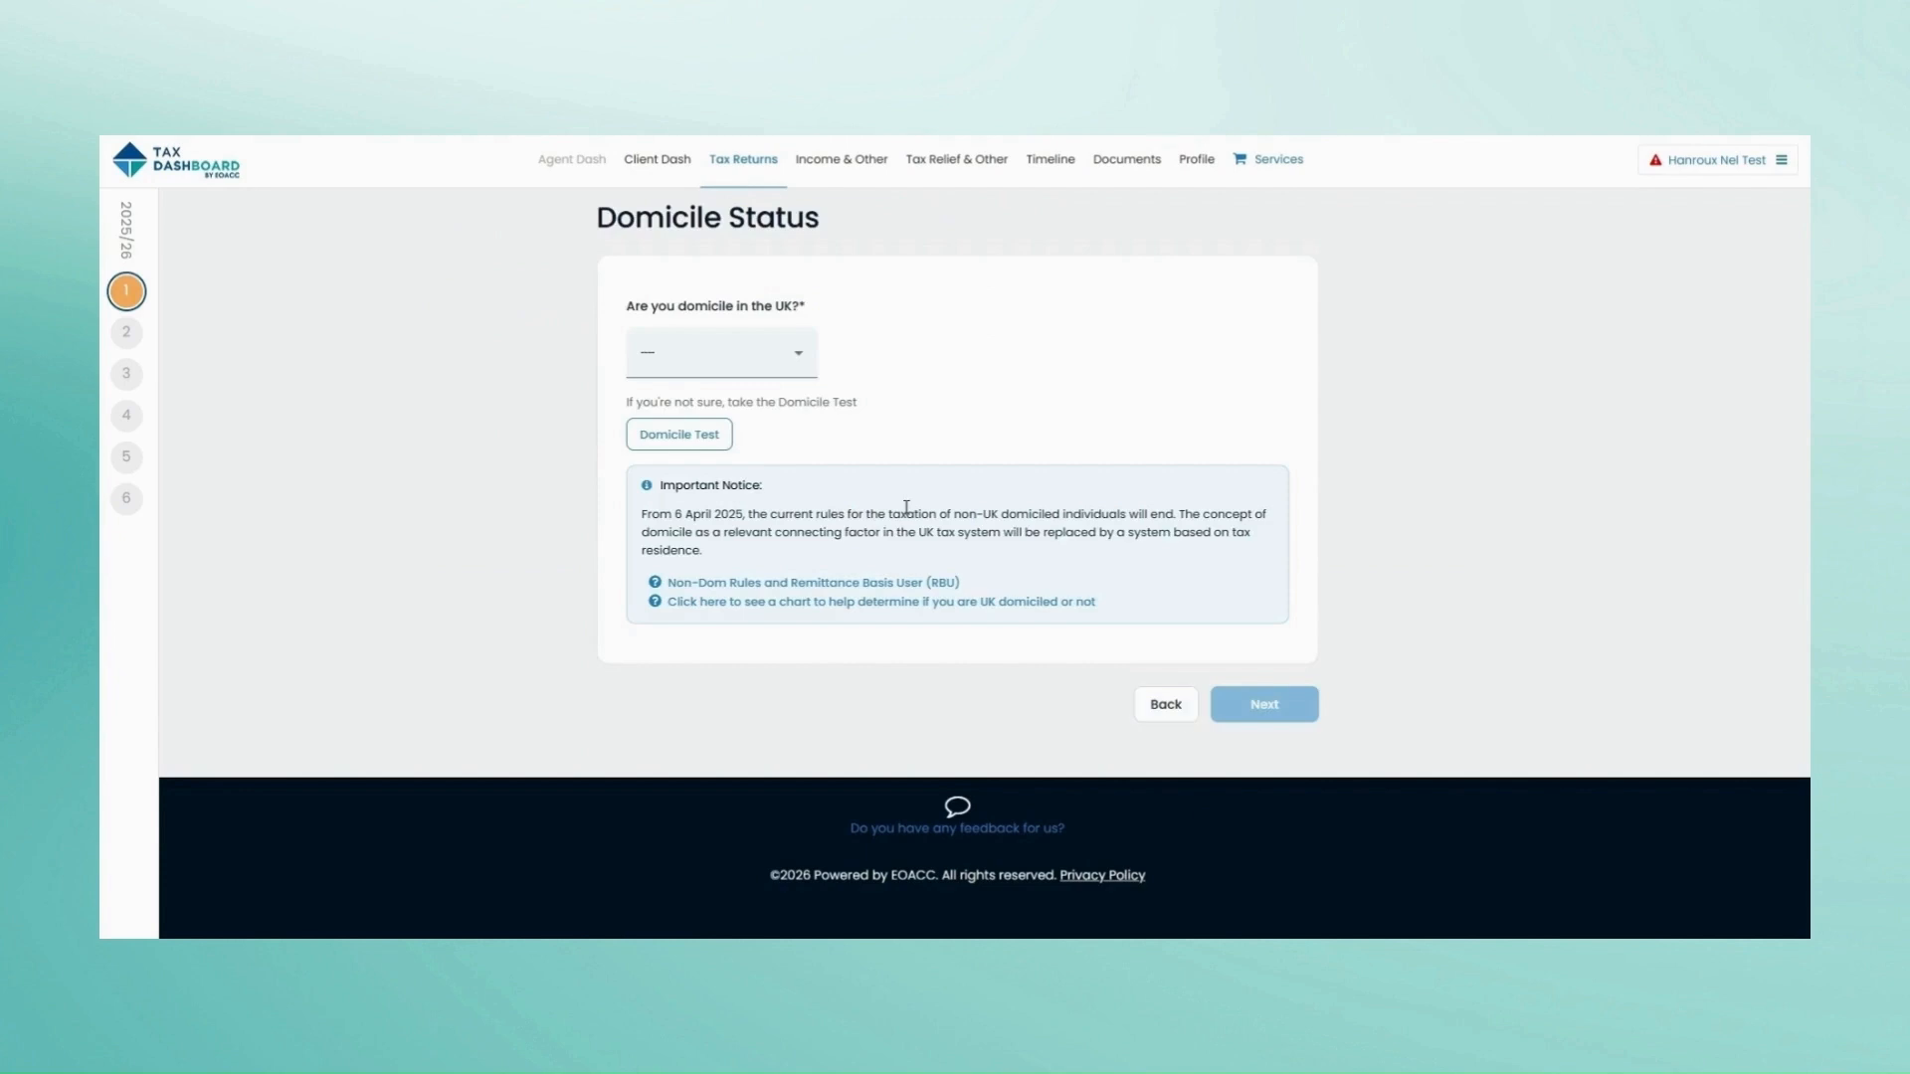
{"action": "left_click", "coordinate": [768, 358]}
{"action": "left_click", "coordinate": [750, 450]}
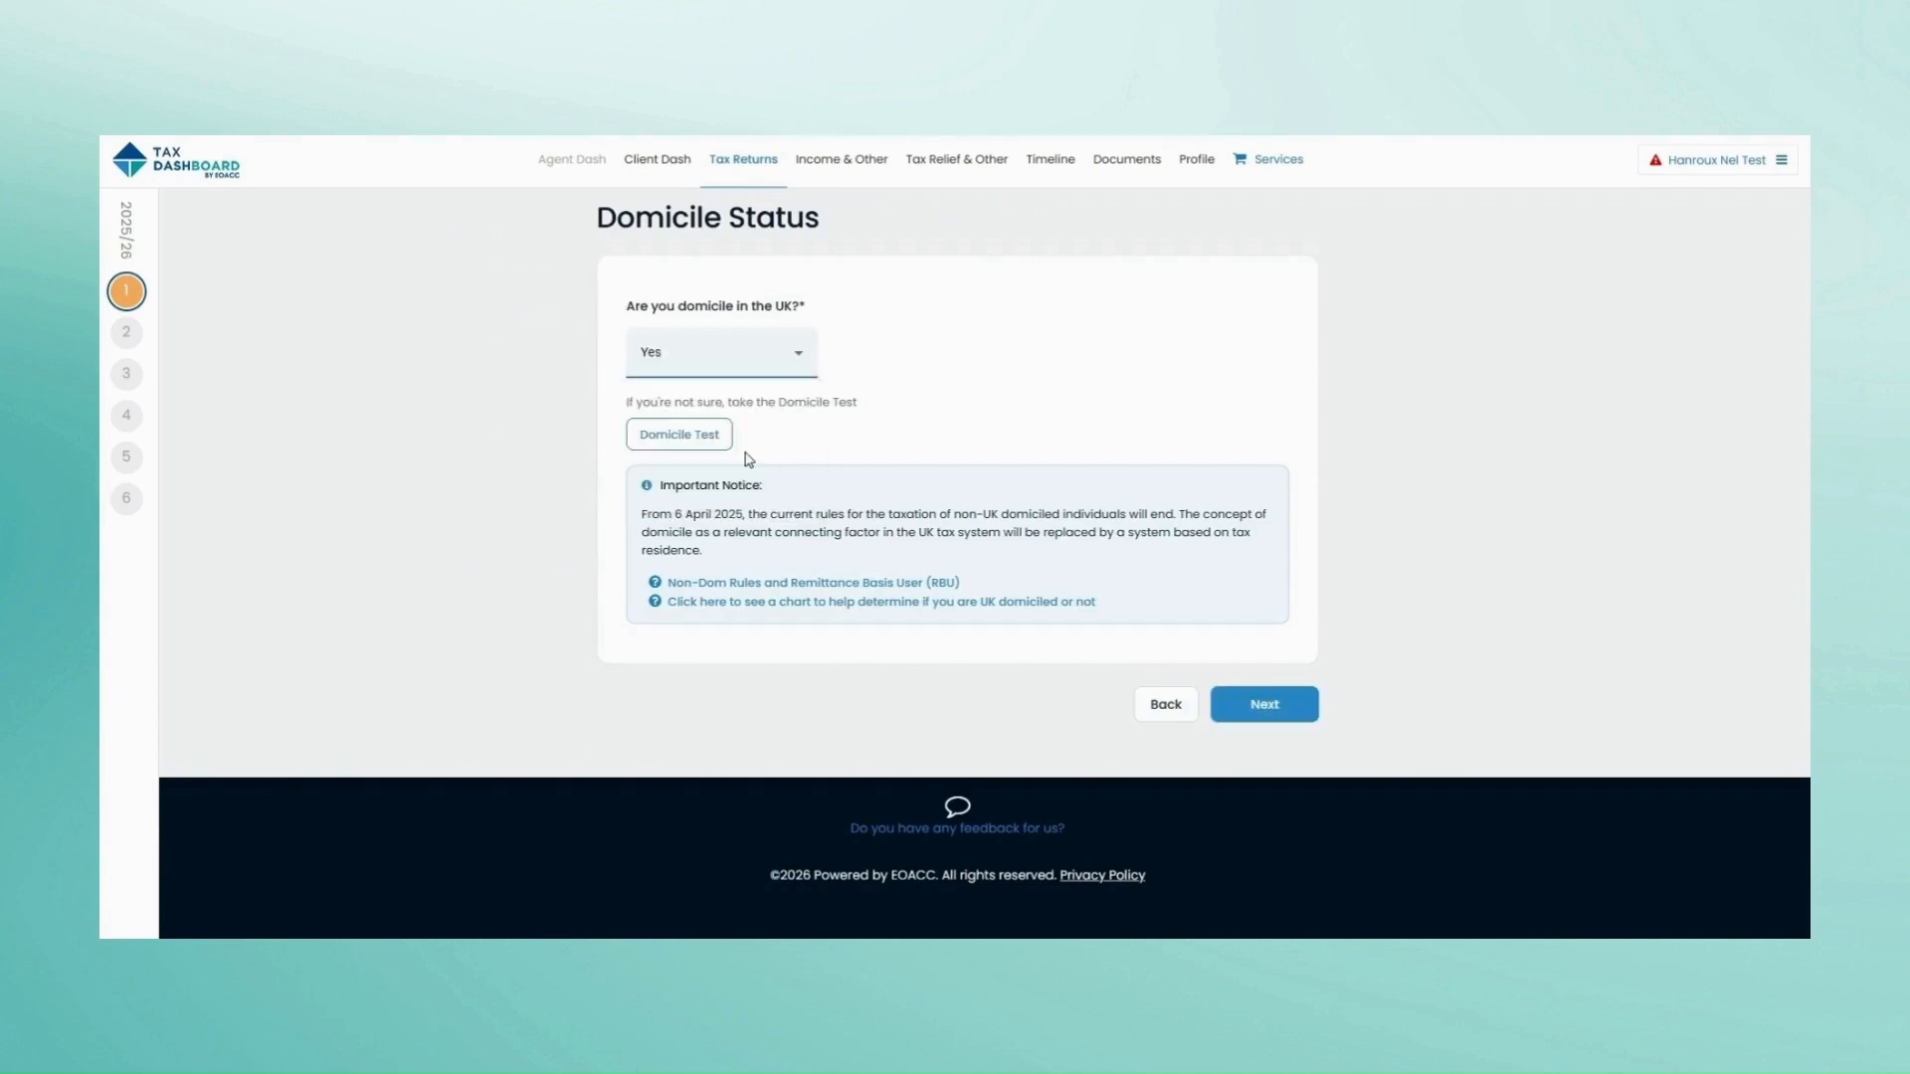
{"action": "left_click", "coordinate": [1259, 716]}
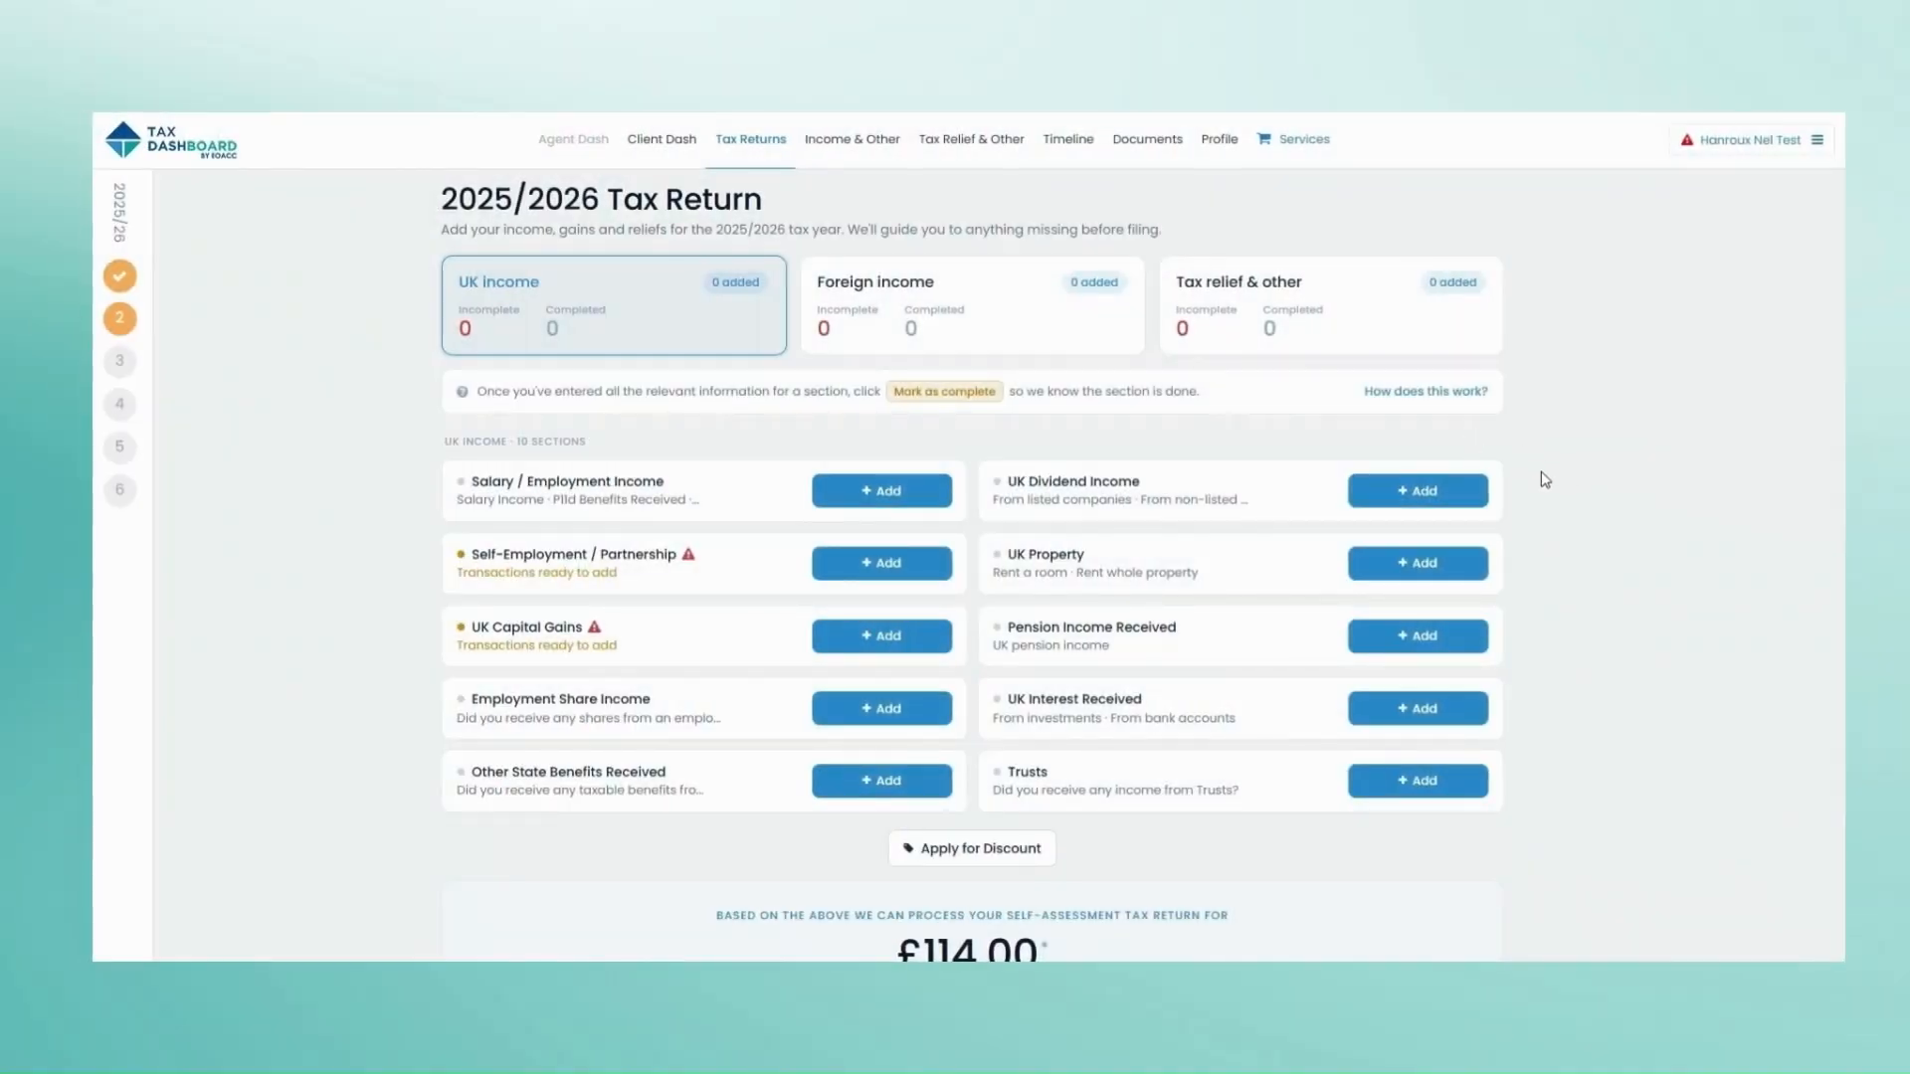
Step: Choose UK Rental - Whole Property as the UK property income type
{"action": "left_click", "coordinate": [1421, 563]}
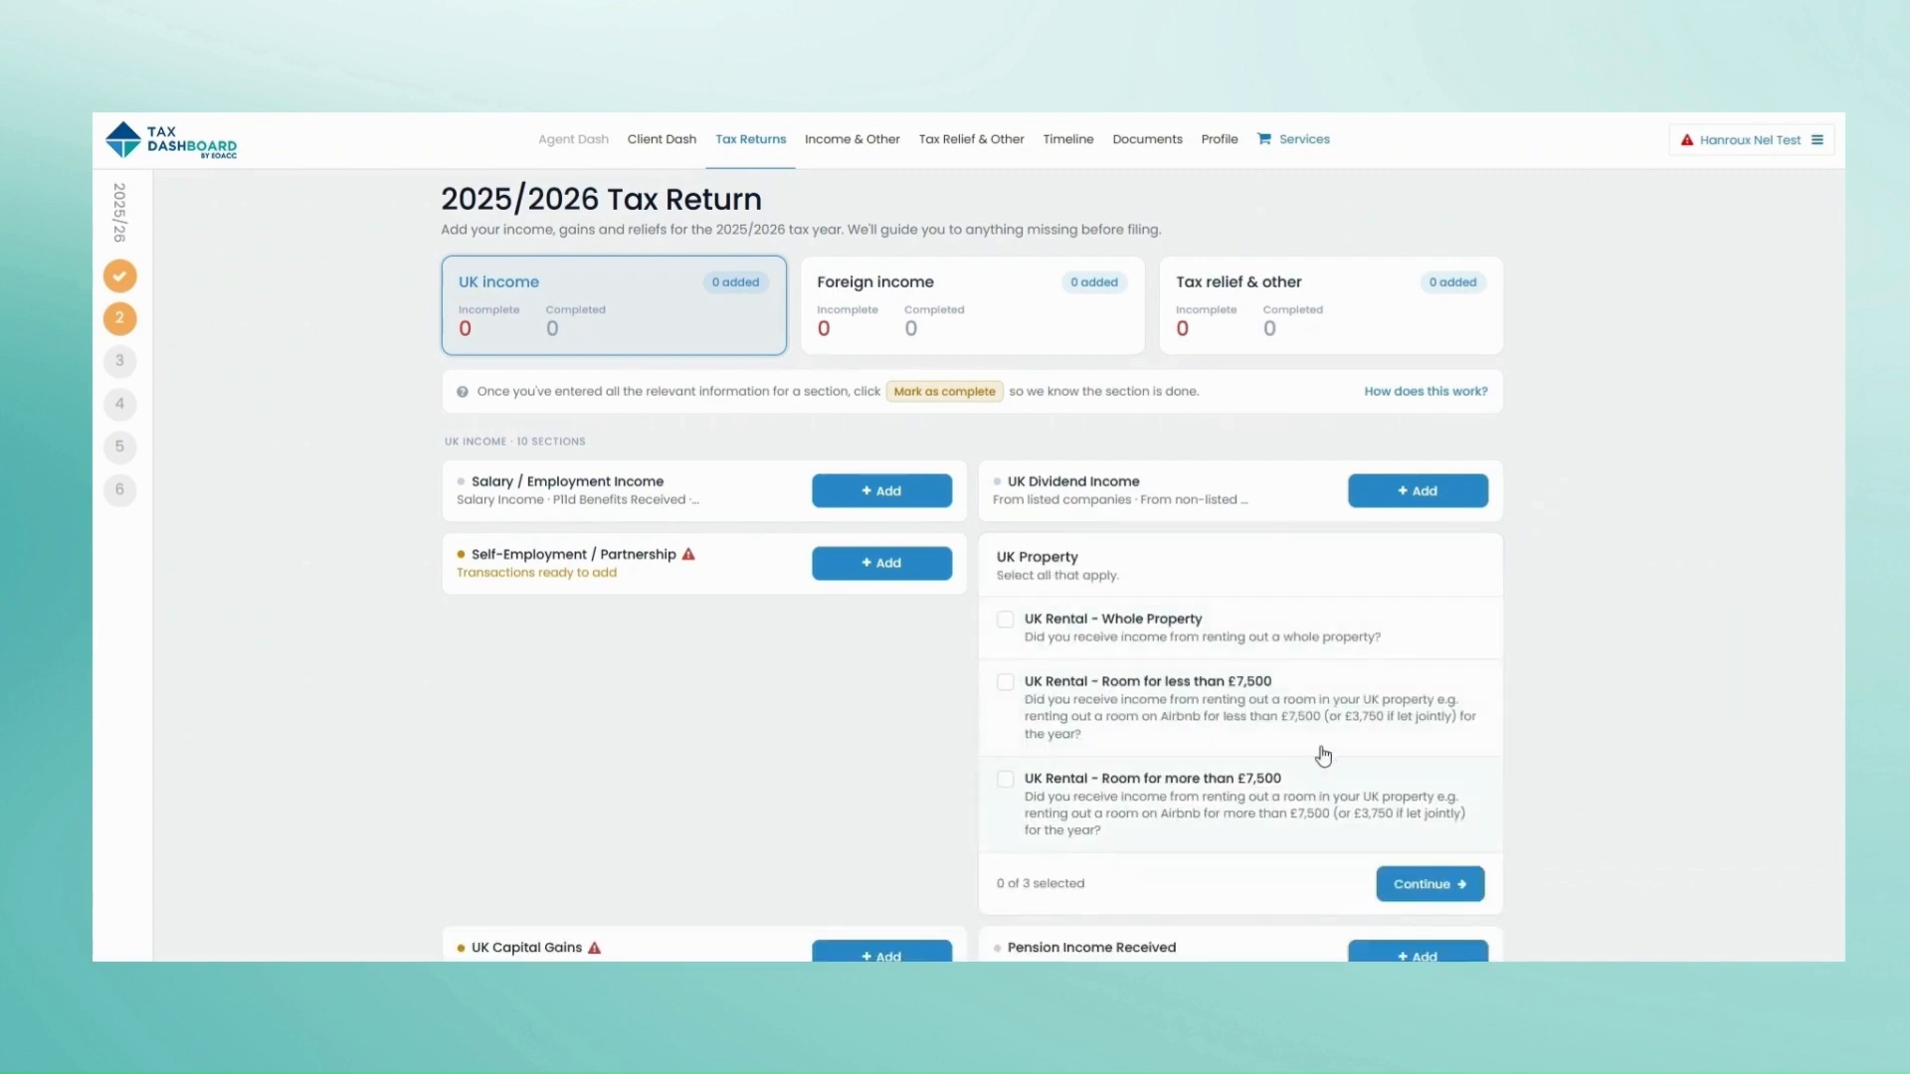
{"action": "left_click", "coordinate": [1308, 631]}
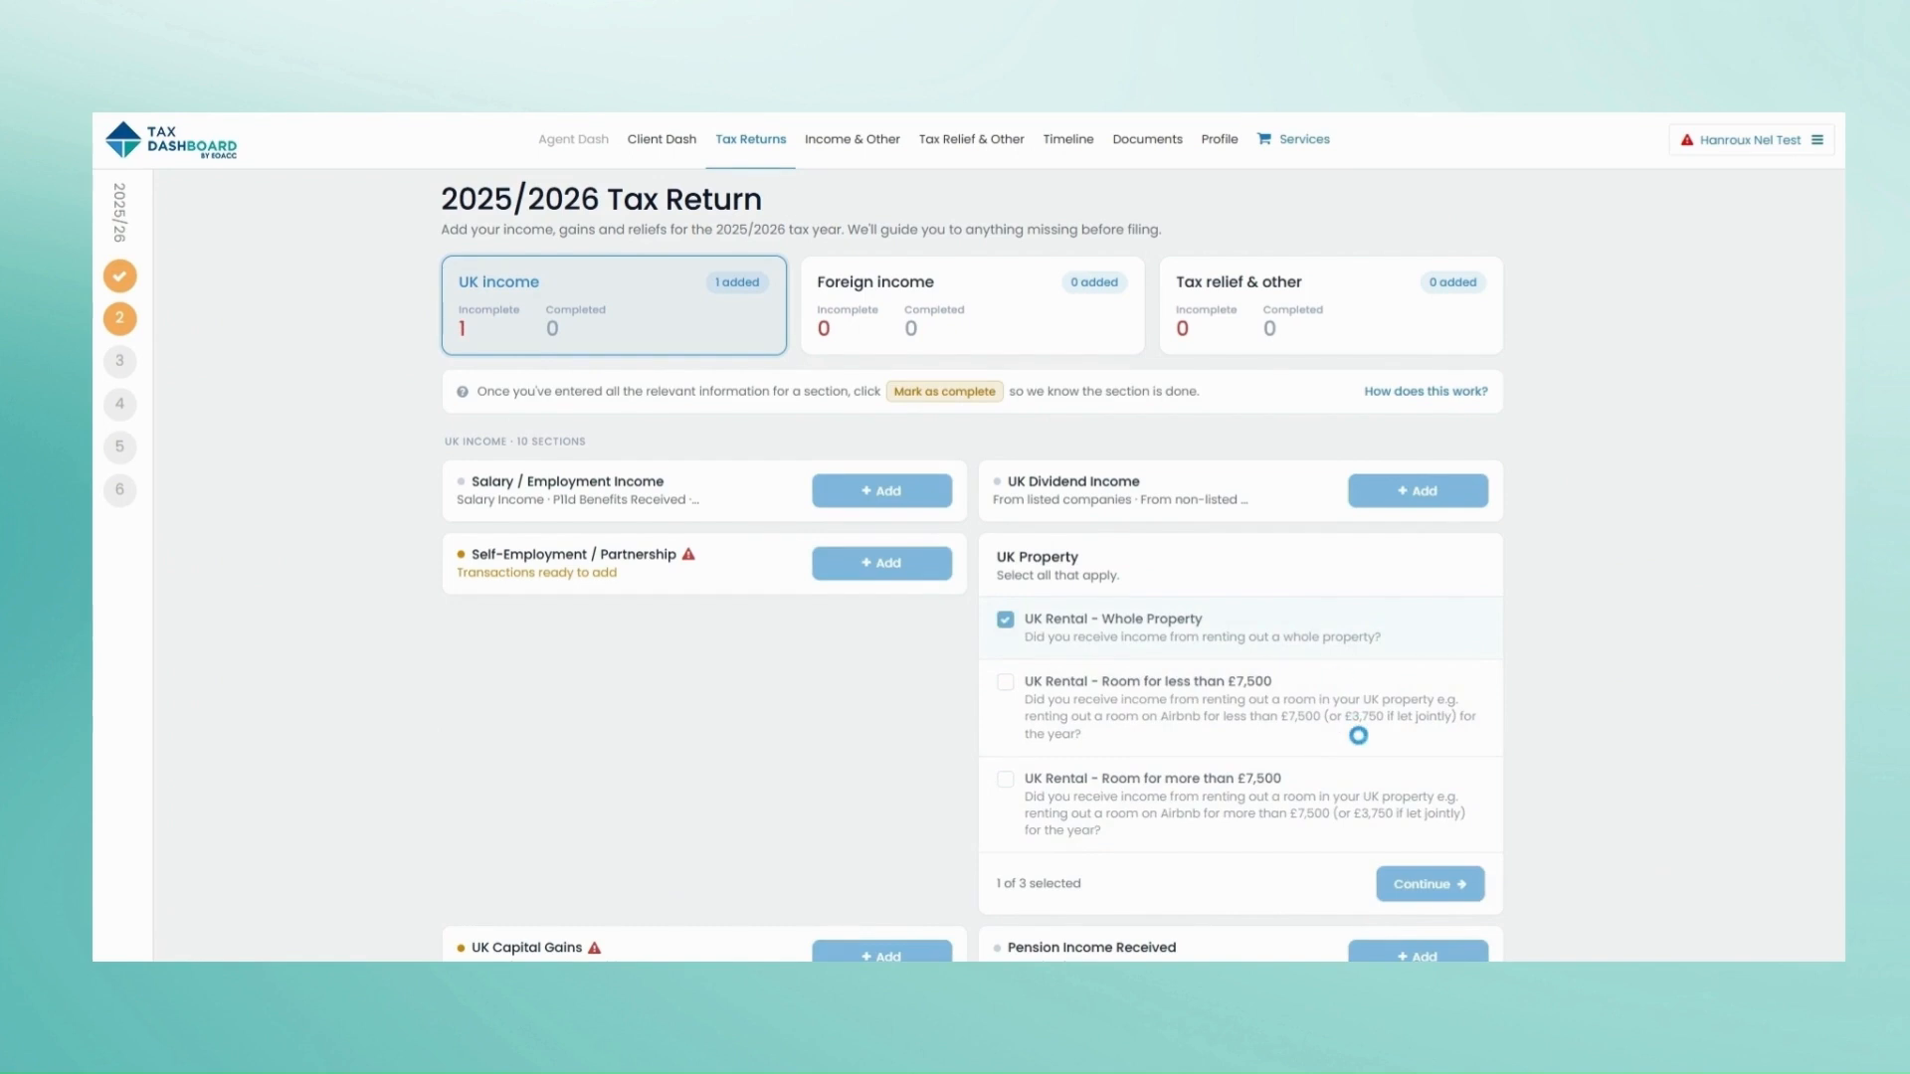
{"action": "left_click", "coordinate": [1424, 881]}
{"action": "left_click", "coordinate": [1420, 567]}
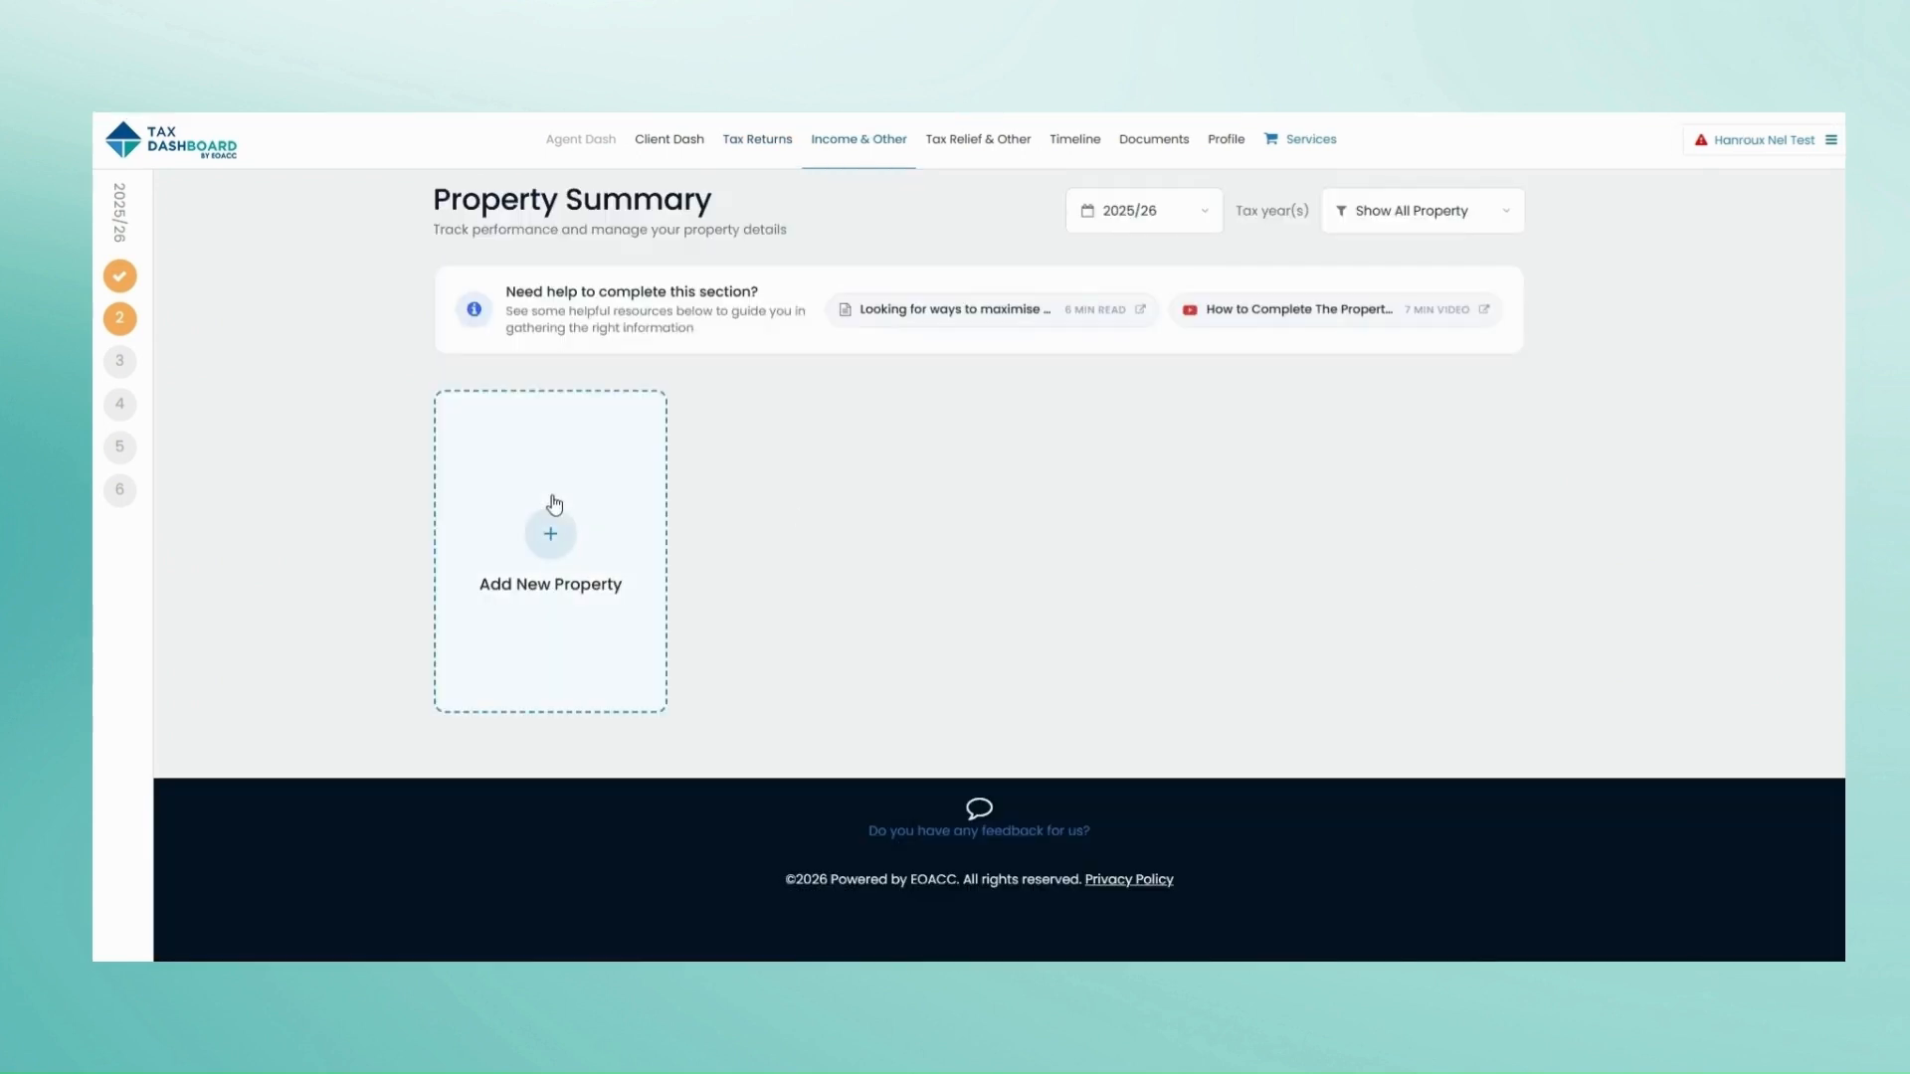
Step: Add a new property named Rosewood, bought in 2022 and completed 2 February 2023
{"action": "left_click", "coordinate": [546, 507]}
{"action": "left_click", "coordinate": [846, 422]}
{"action": "type", "text": "Rosewood"}
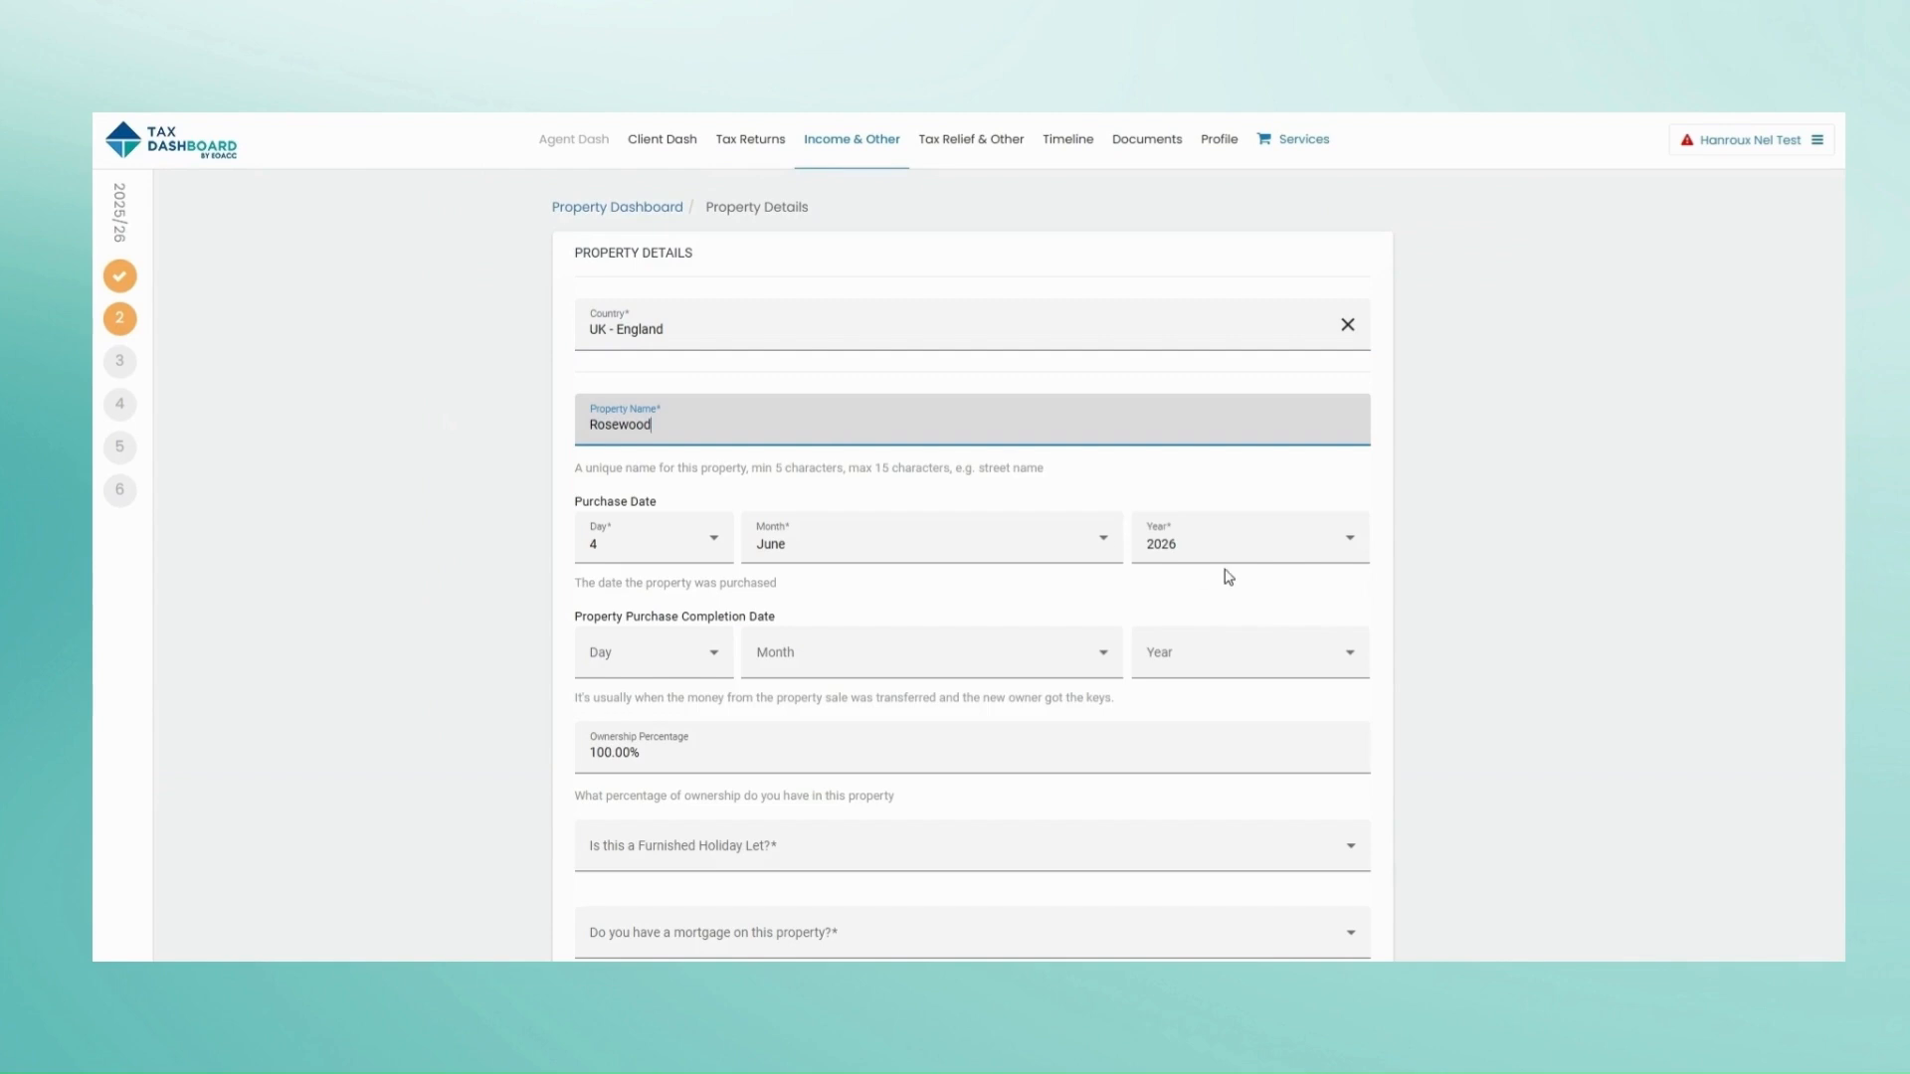
{"action": "left_click", "coordinate": [1239, 553]}
{"action": "left_click", "coordinate": [1159, 808]}
{"action": "left_click", "coordinate": [647, 653]}
{"action": "left_click", "coordinate": [637, 751]}
{"action": "left_click", "coordinate": [846, 652]}
{"action": "left_click", "coordinate": [791, 751]}
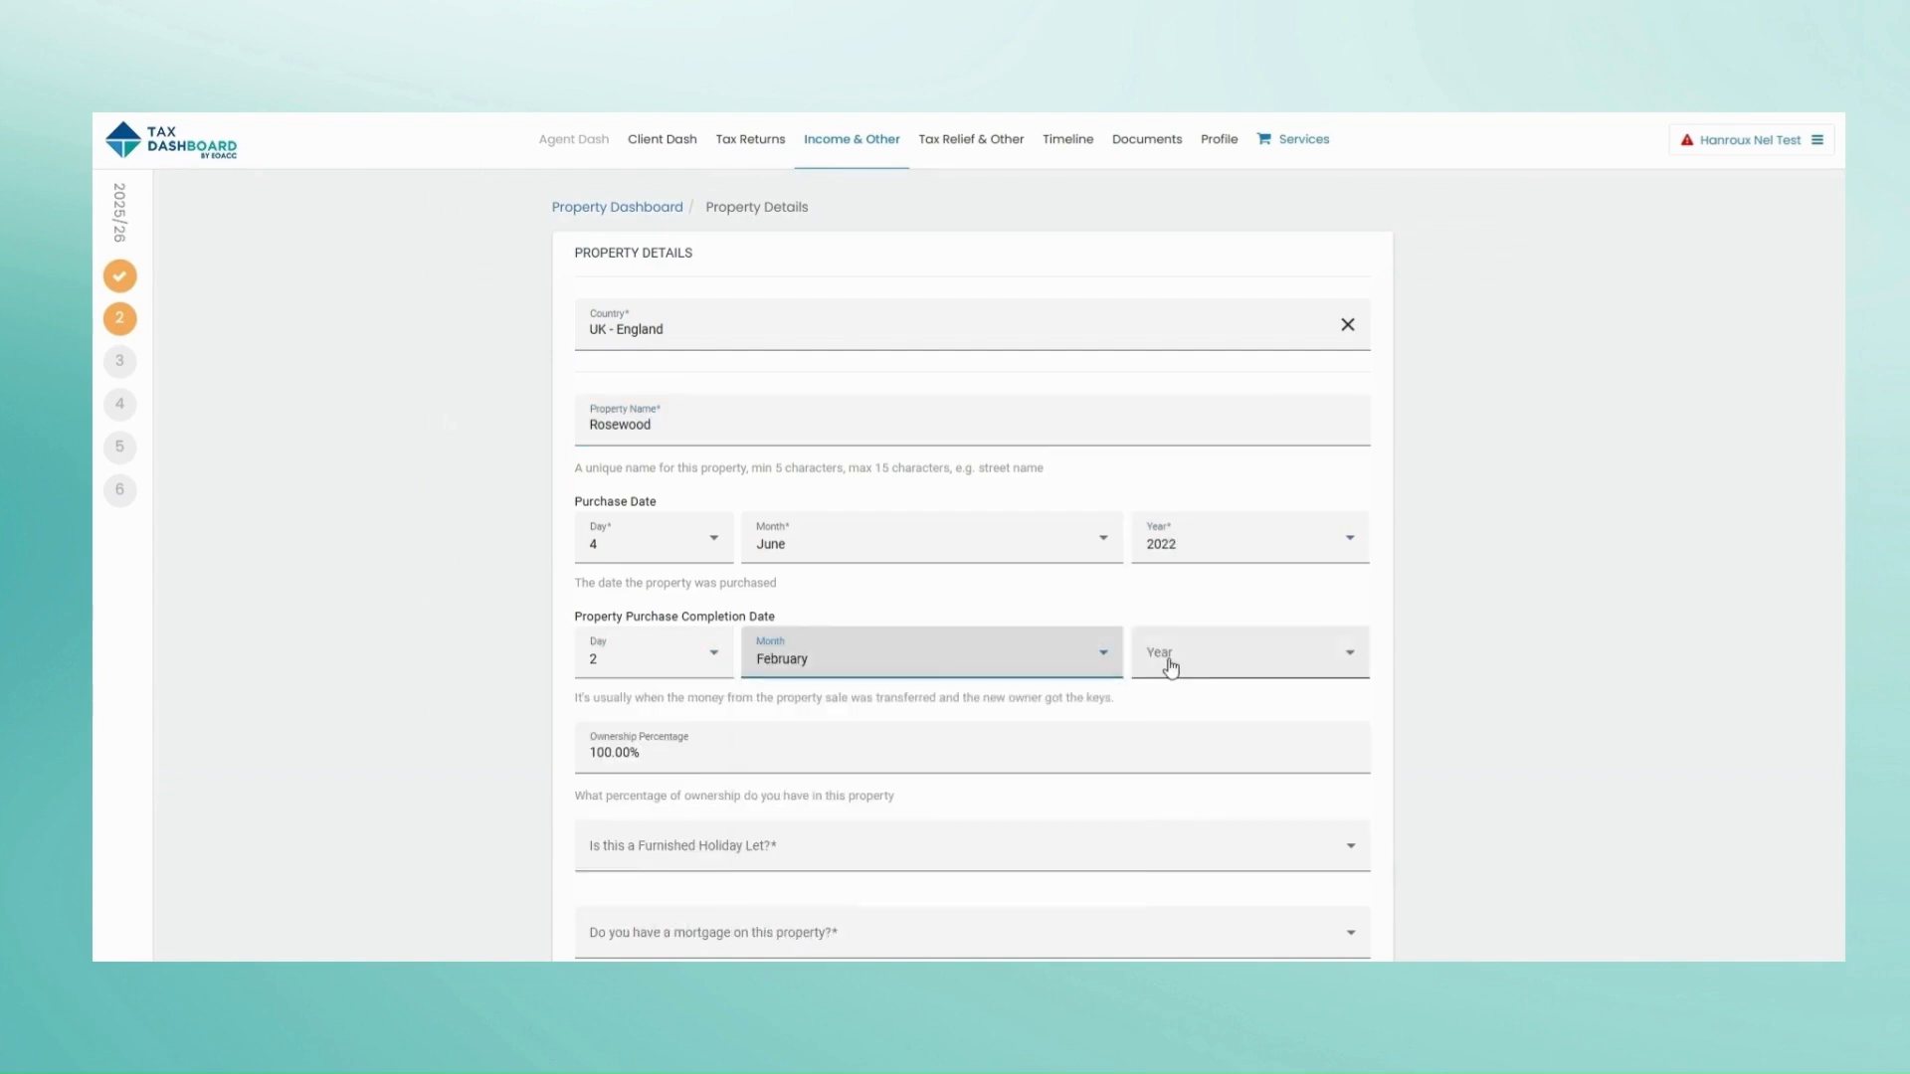
{"action": "left_click", "coordinate": [1168, 664]}
{"action": "left_click", "coordinate": [1194, 709]}
Step: Mark it a Furnished Holiday Let with no mortgage and a 375000 purchase price
{"action": "left_click", "coordinate": [895, 566]}
{"action": "left_click", "coordinate": [795, 622]}
{"action": "left_click", "coordinate": [795, 636]}
{"action": "left_click", "coordinate": [747, 758]}
{"action": "scroll", "coordinate": [697, 677], "scroll_direction": "down", "scroll_amount": 1}
{"action": "left_click", "coordinate": [709, 668]}
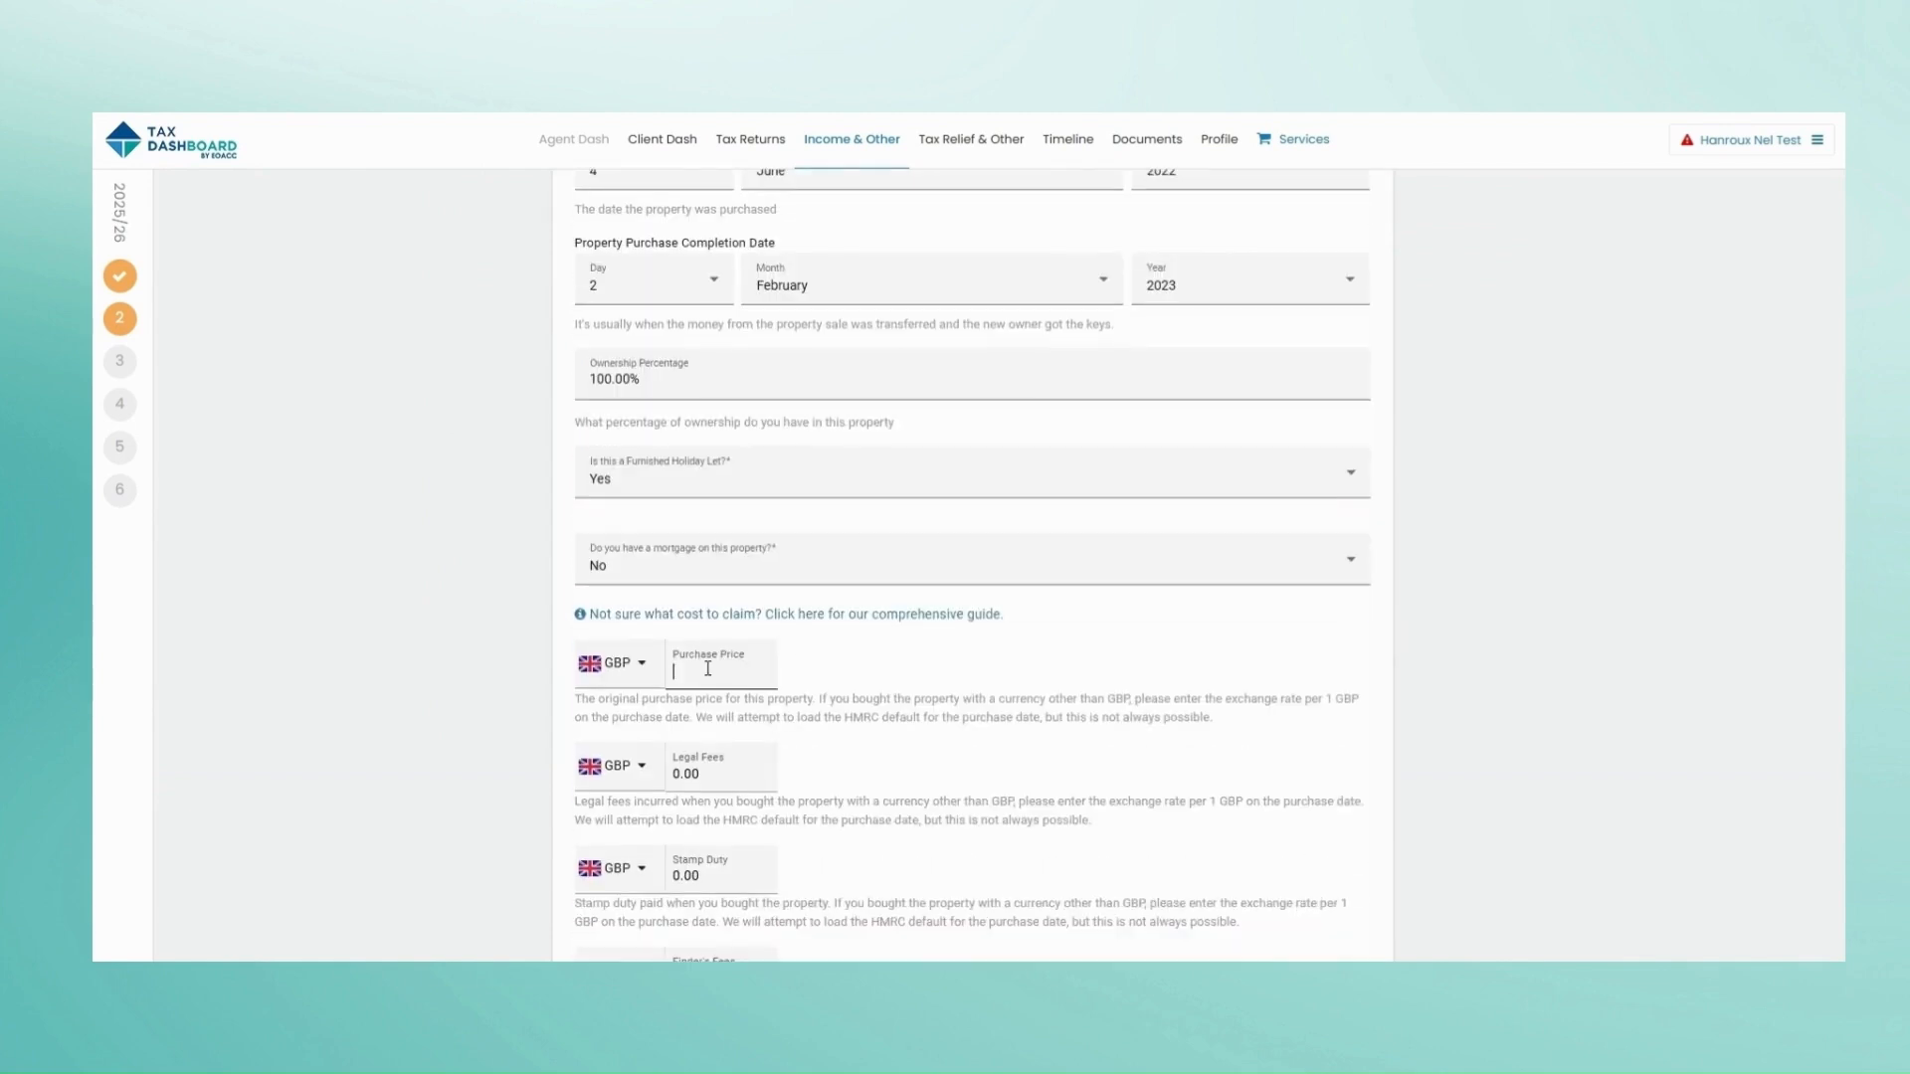
{"action": "type", "text": "375000"}
Step: Enter buying costs: legal fees 7500, stamp duty 3750, finder's fees 3000
{"action": "scroll", "coordinate": [798, 694], "scroll_direction": "down", "scroll_amount": 2}
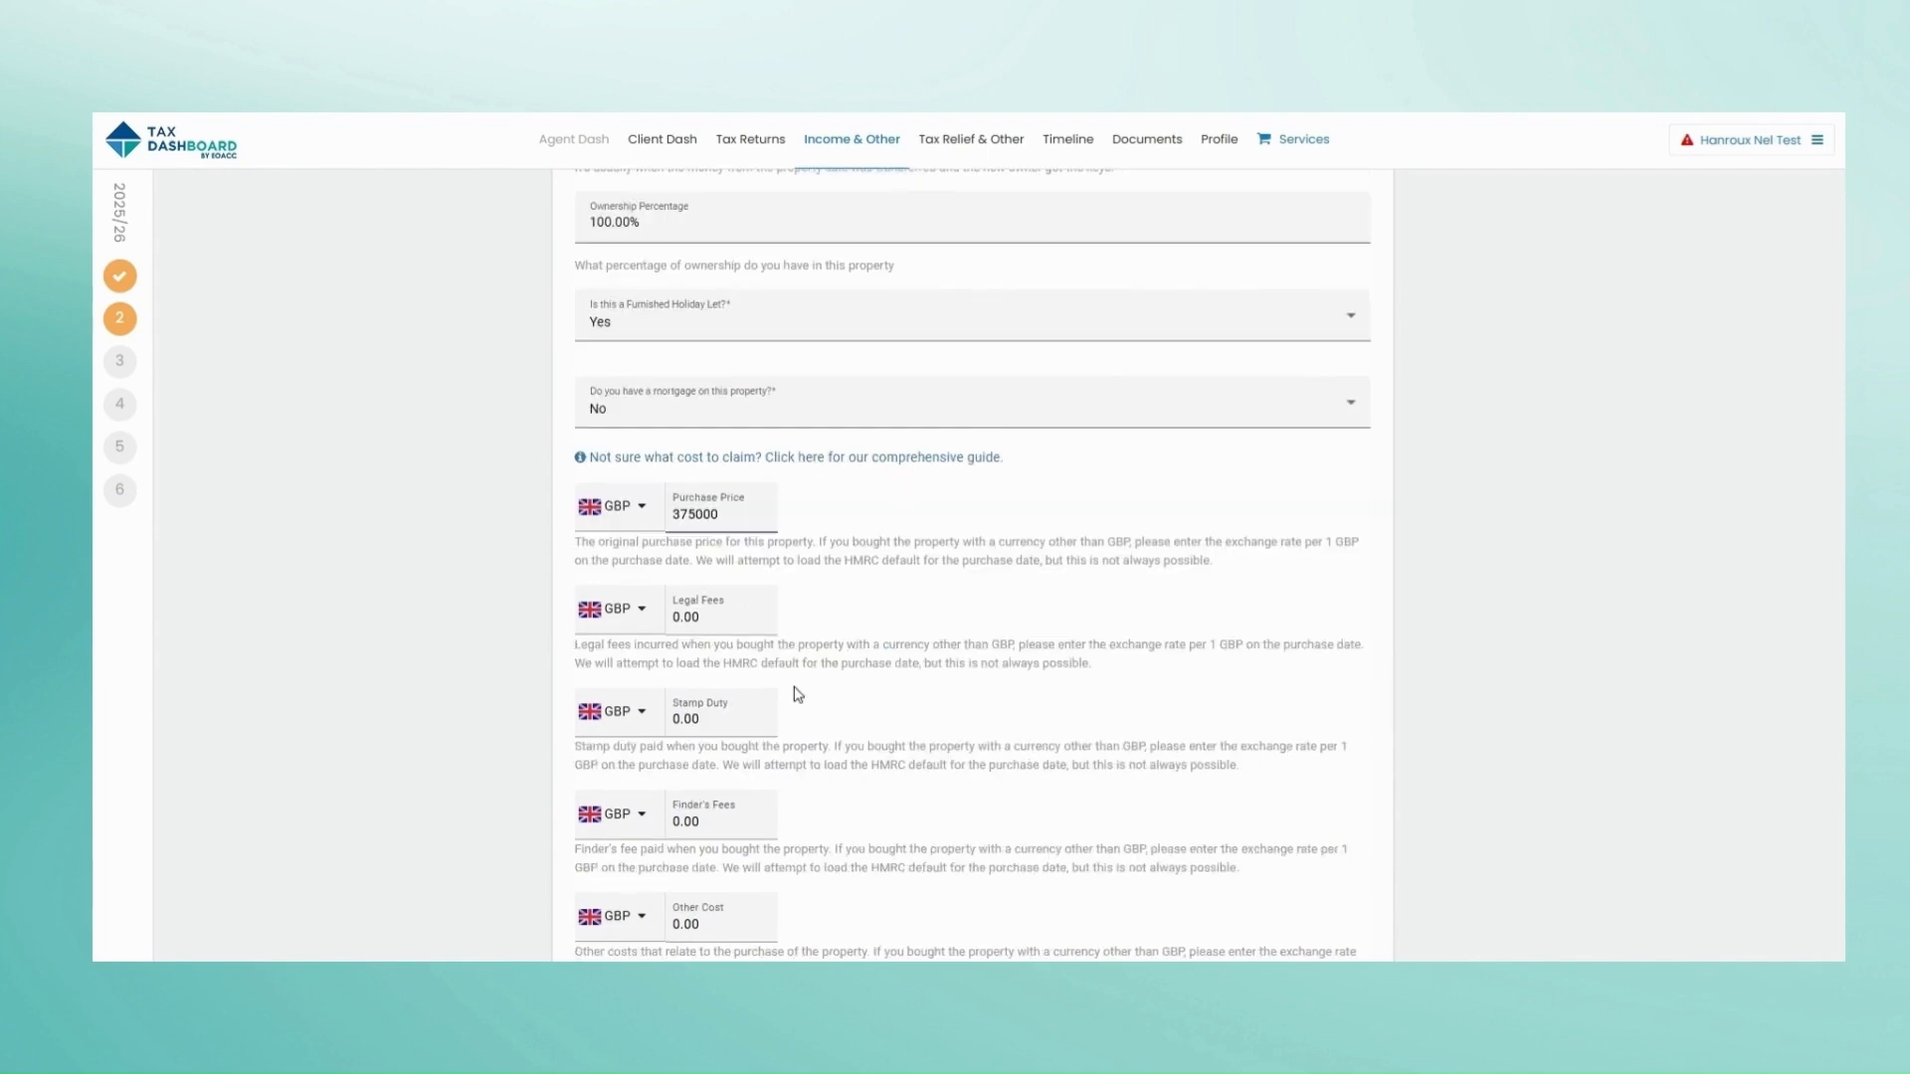
{"action": "left_click", "coordinate": [688, 586]}
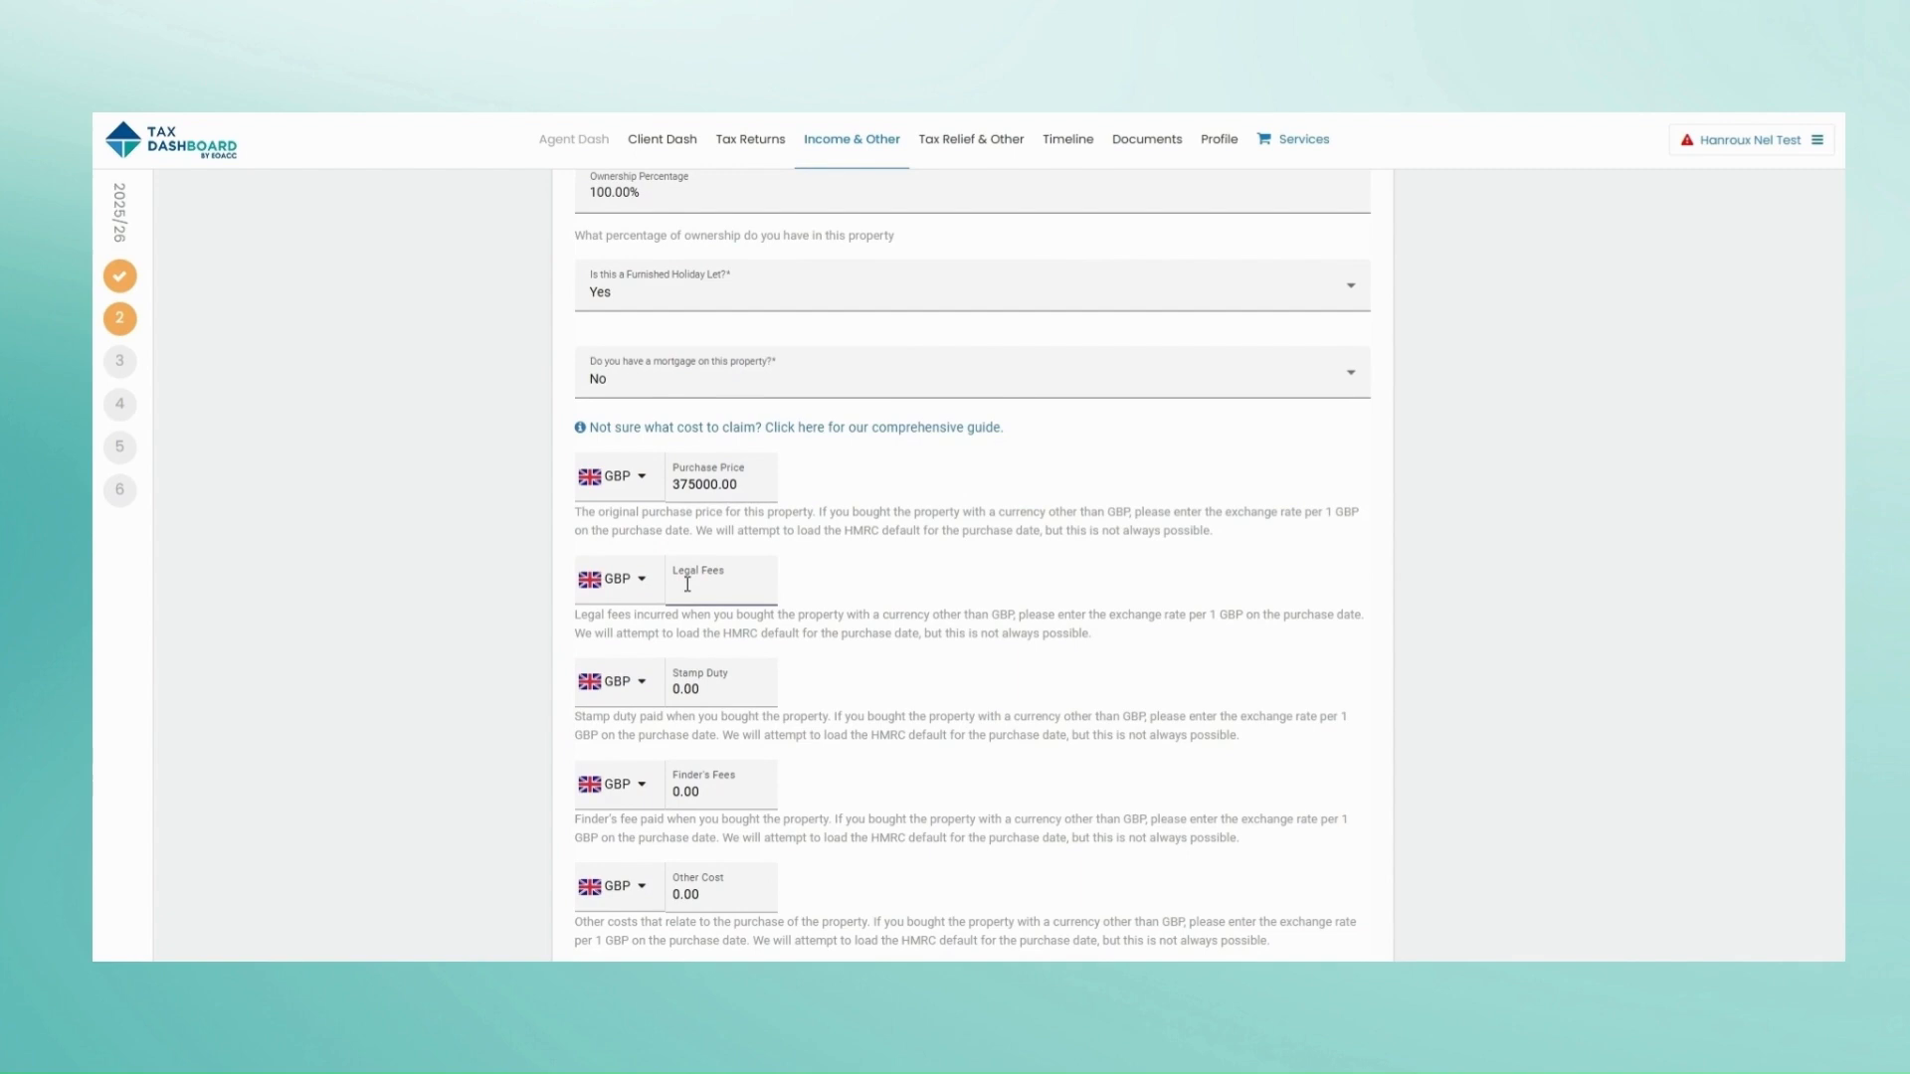
{"action": "type", "text": "7500"}
{"action": "left_click", "coordinate": [690, 683]}
{"action": "type", "text": "3750"}
{"action": "scroll", "coordinate": [689, 683], "scroll_direction": "down", "scroll_amount": 1}
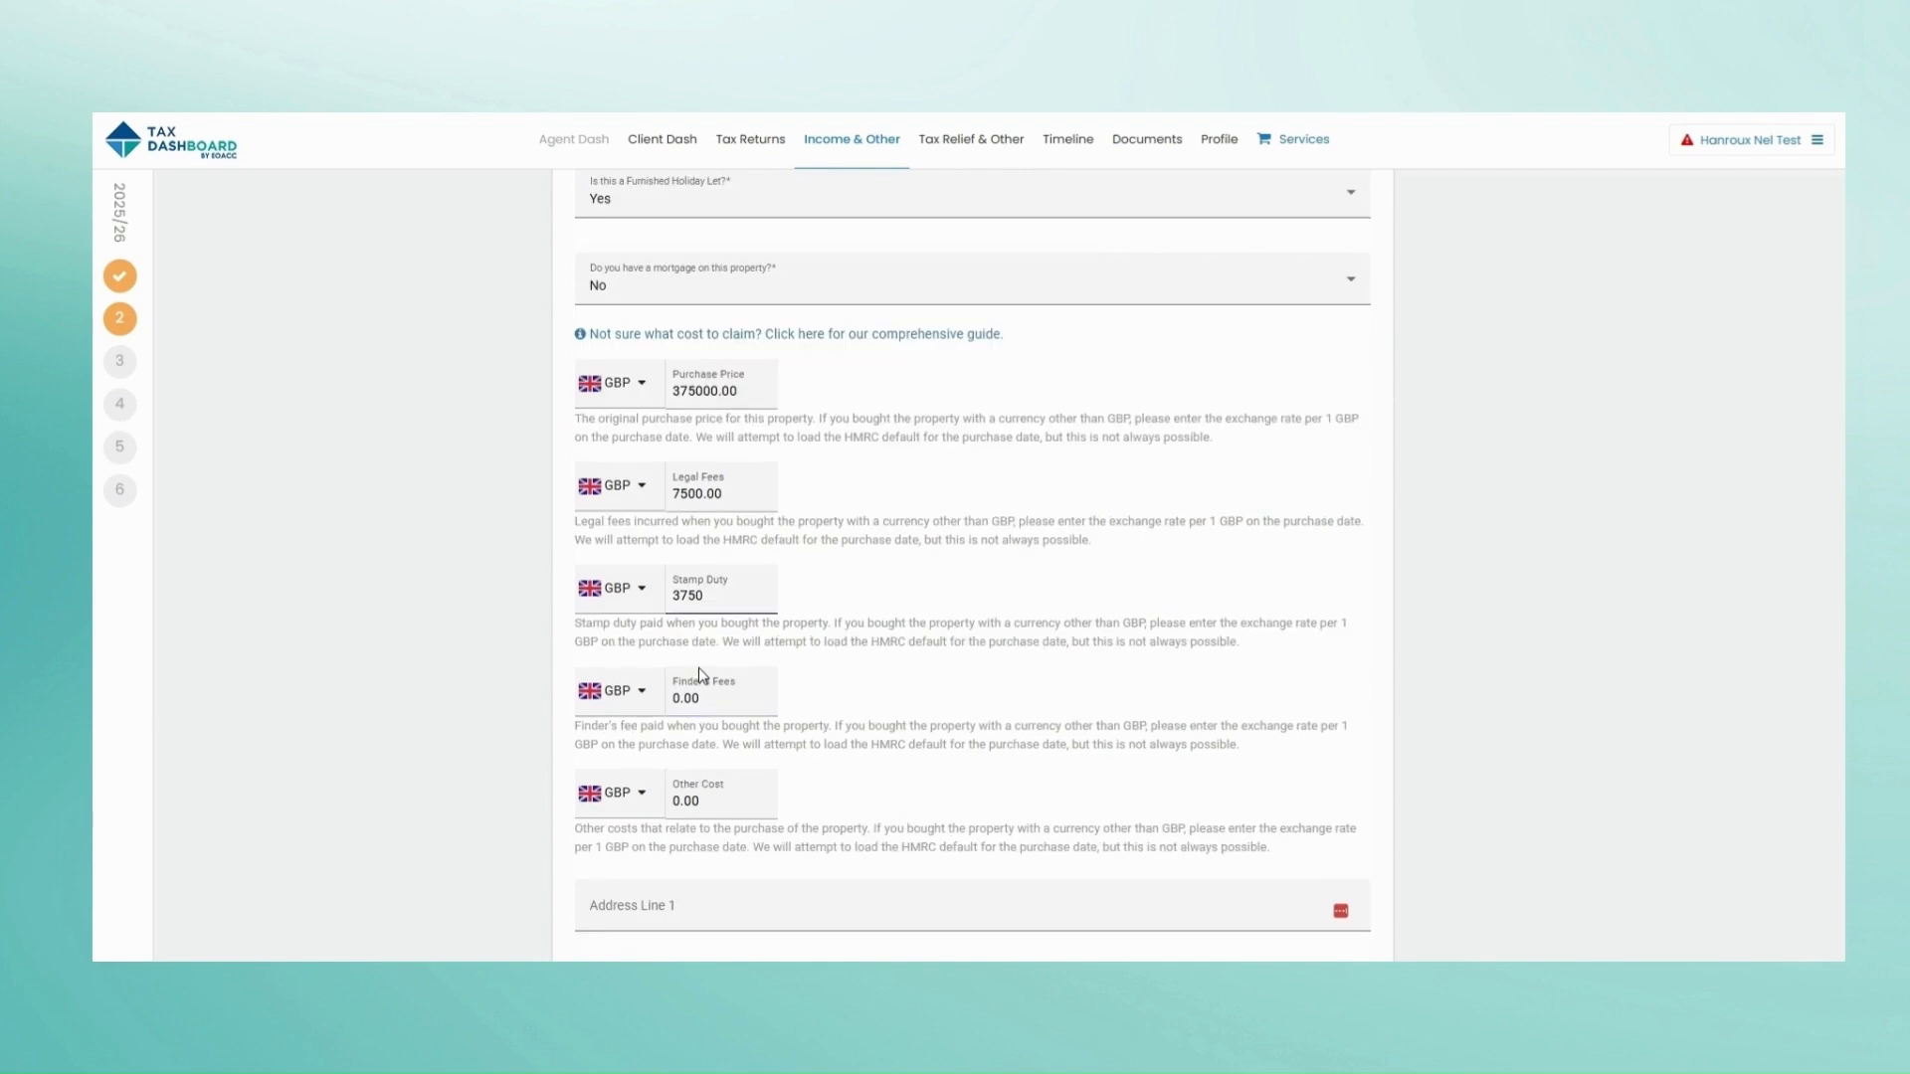
{"action": "left_click", "coordinate": [694, 699]}
{"action": "type", "text": "3000"}
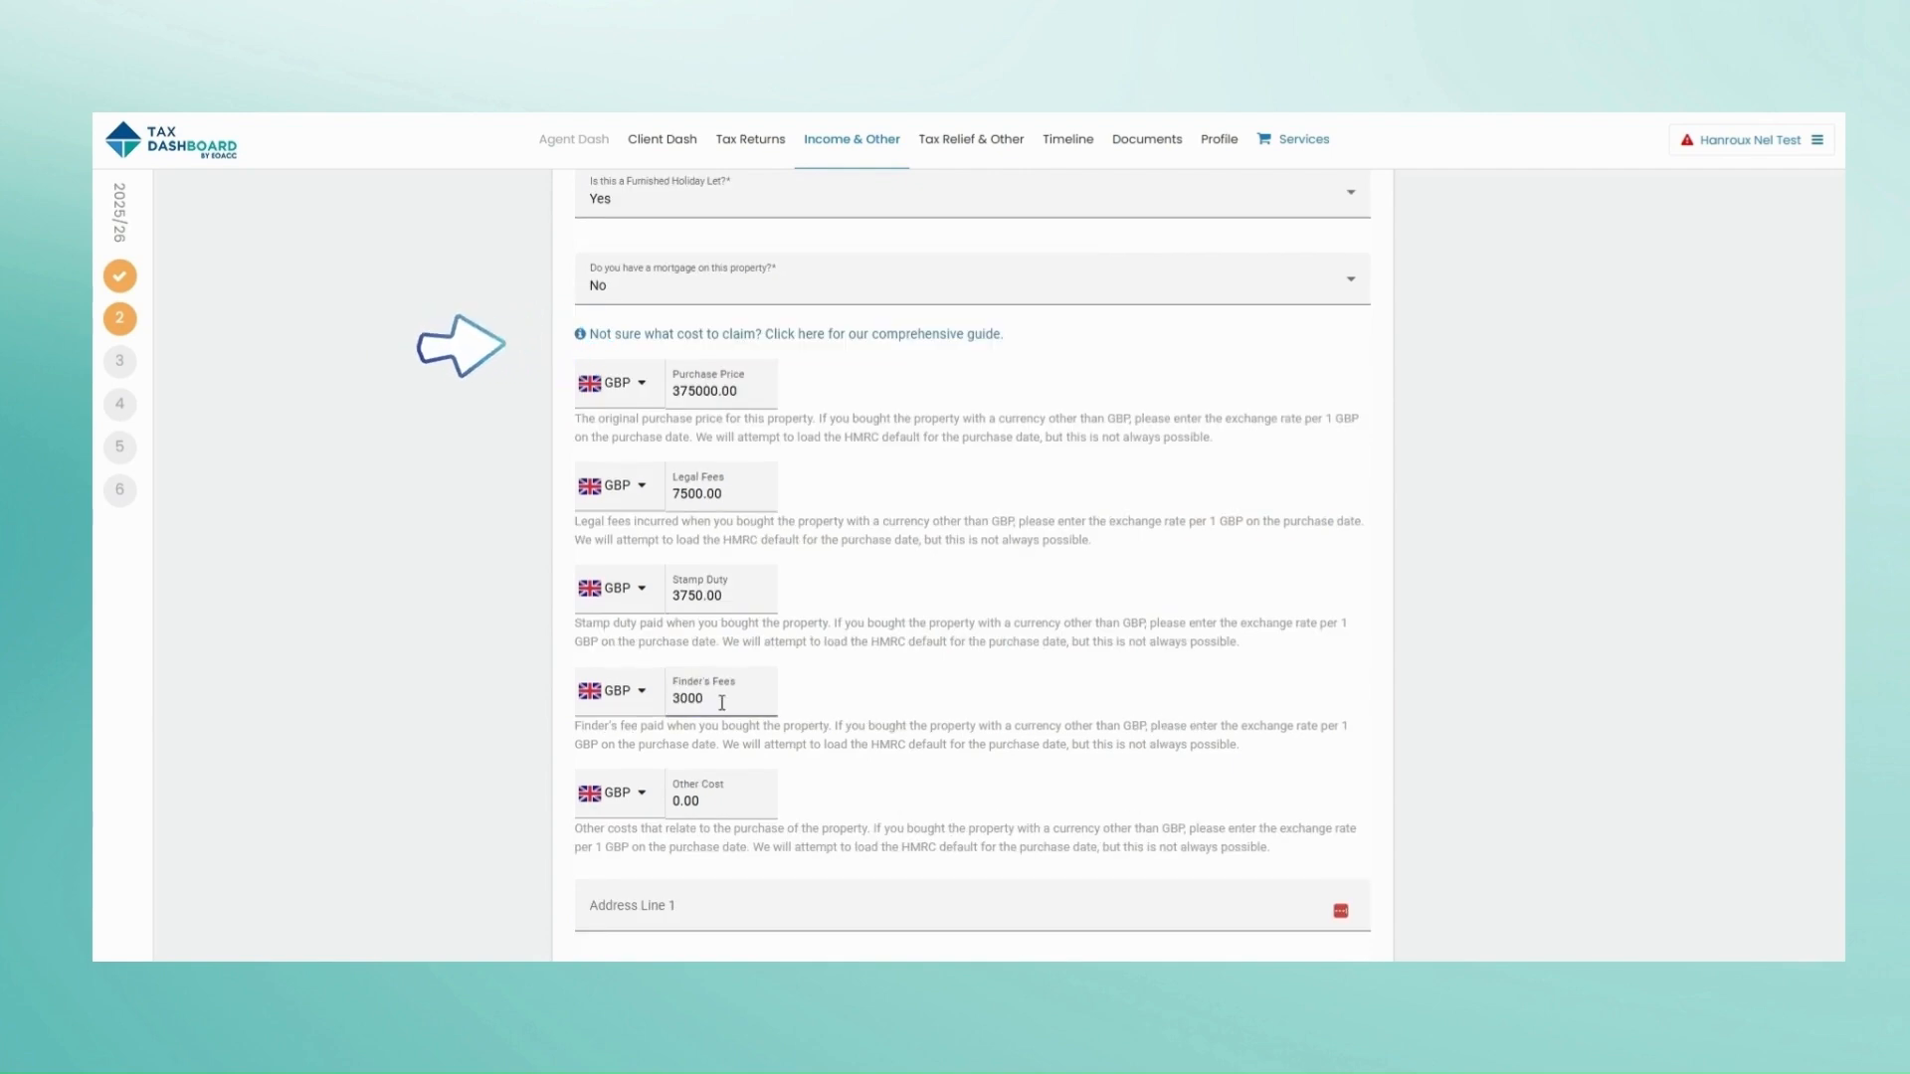
Step: Fill in the property's address from the suggested match, setting the city to London
{"action": "scroll", "coordinate": [723, 702], "scroll_direction": "down", "scroll_amount": 3}
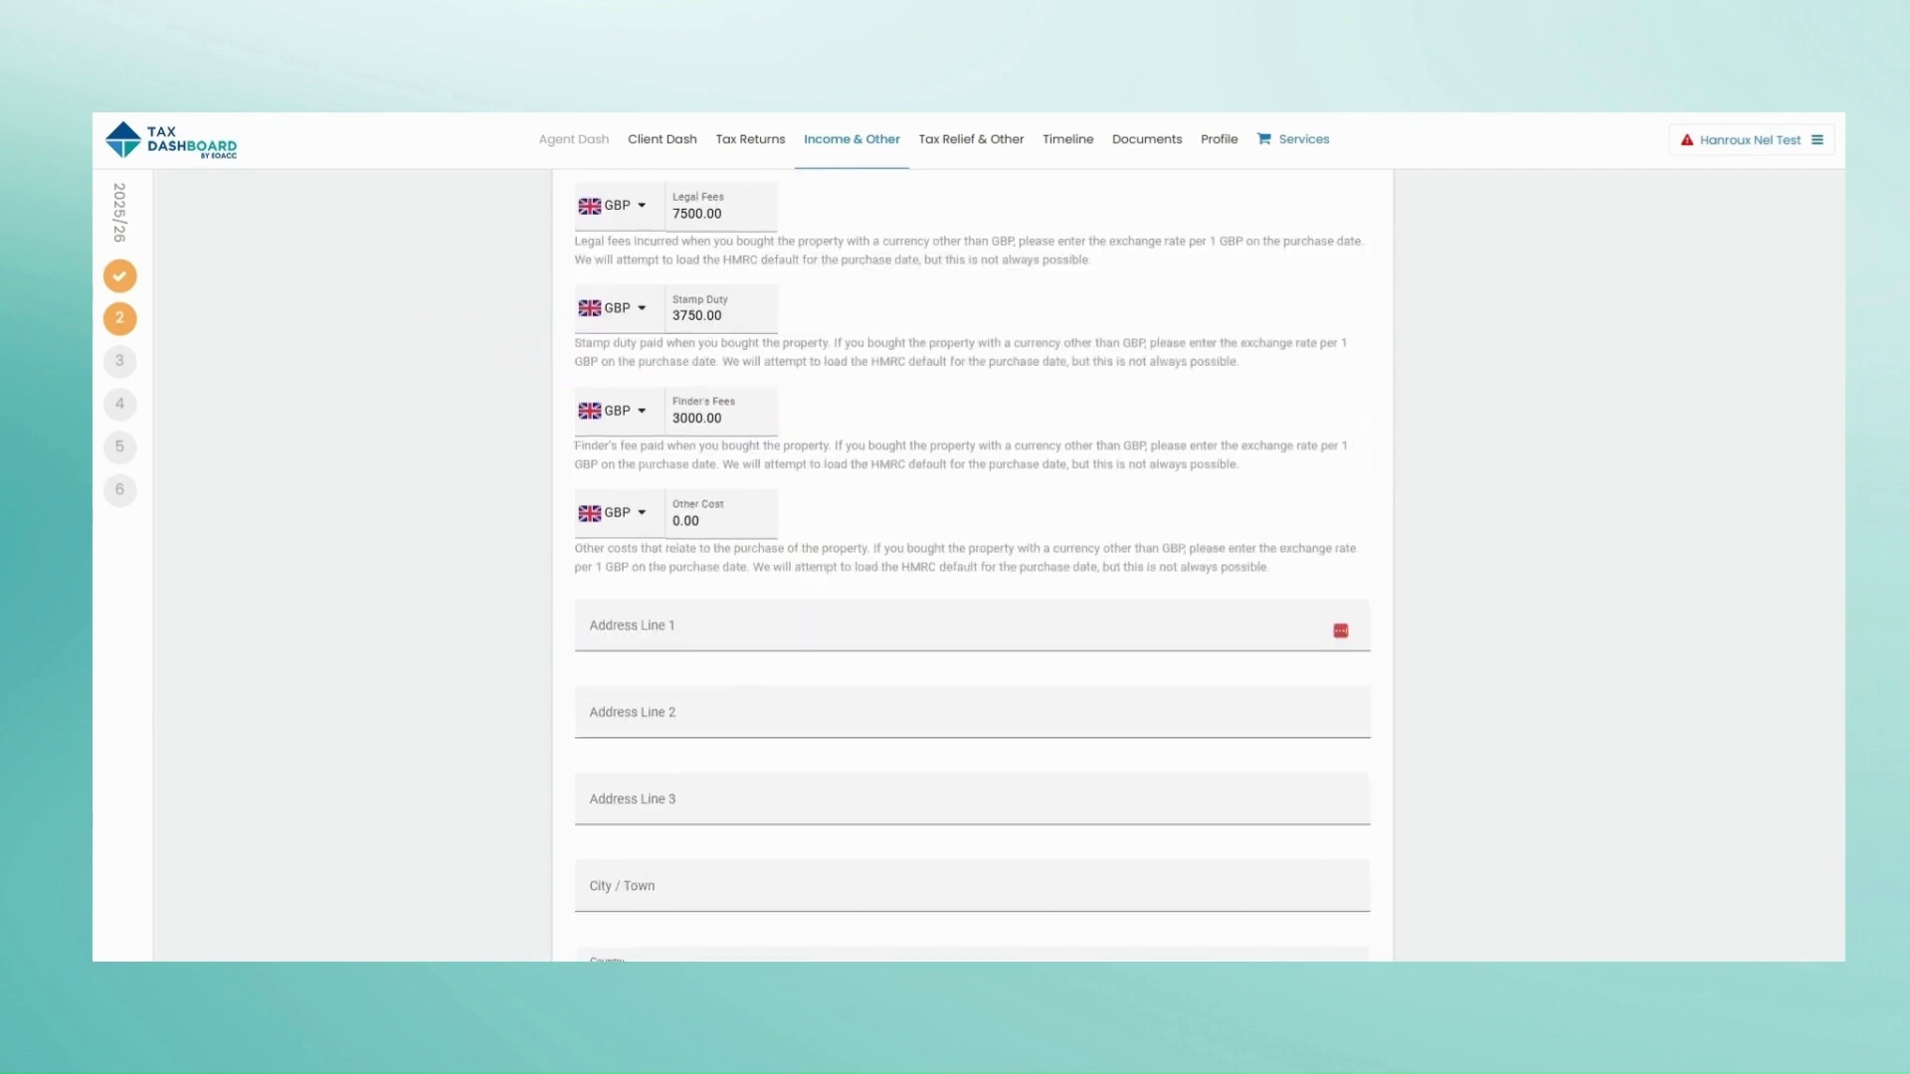
{"action": "left_click", "coordinate": [645, 628]}
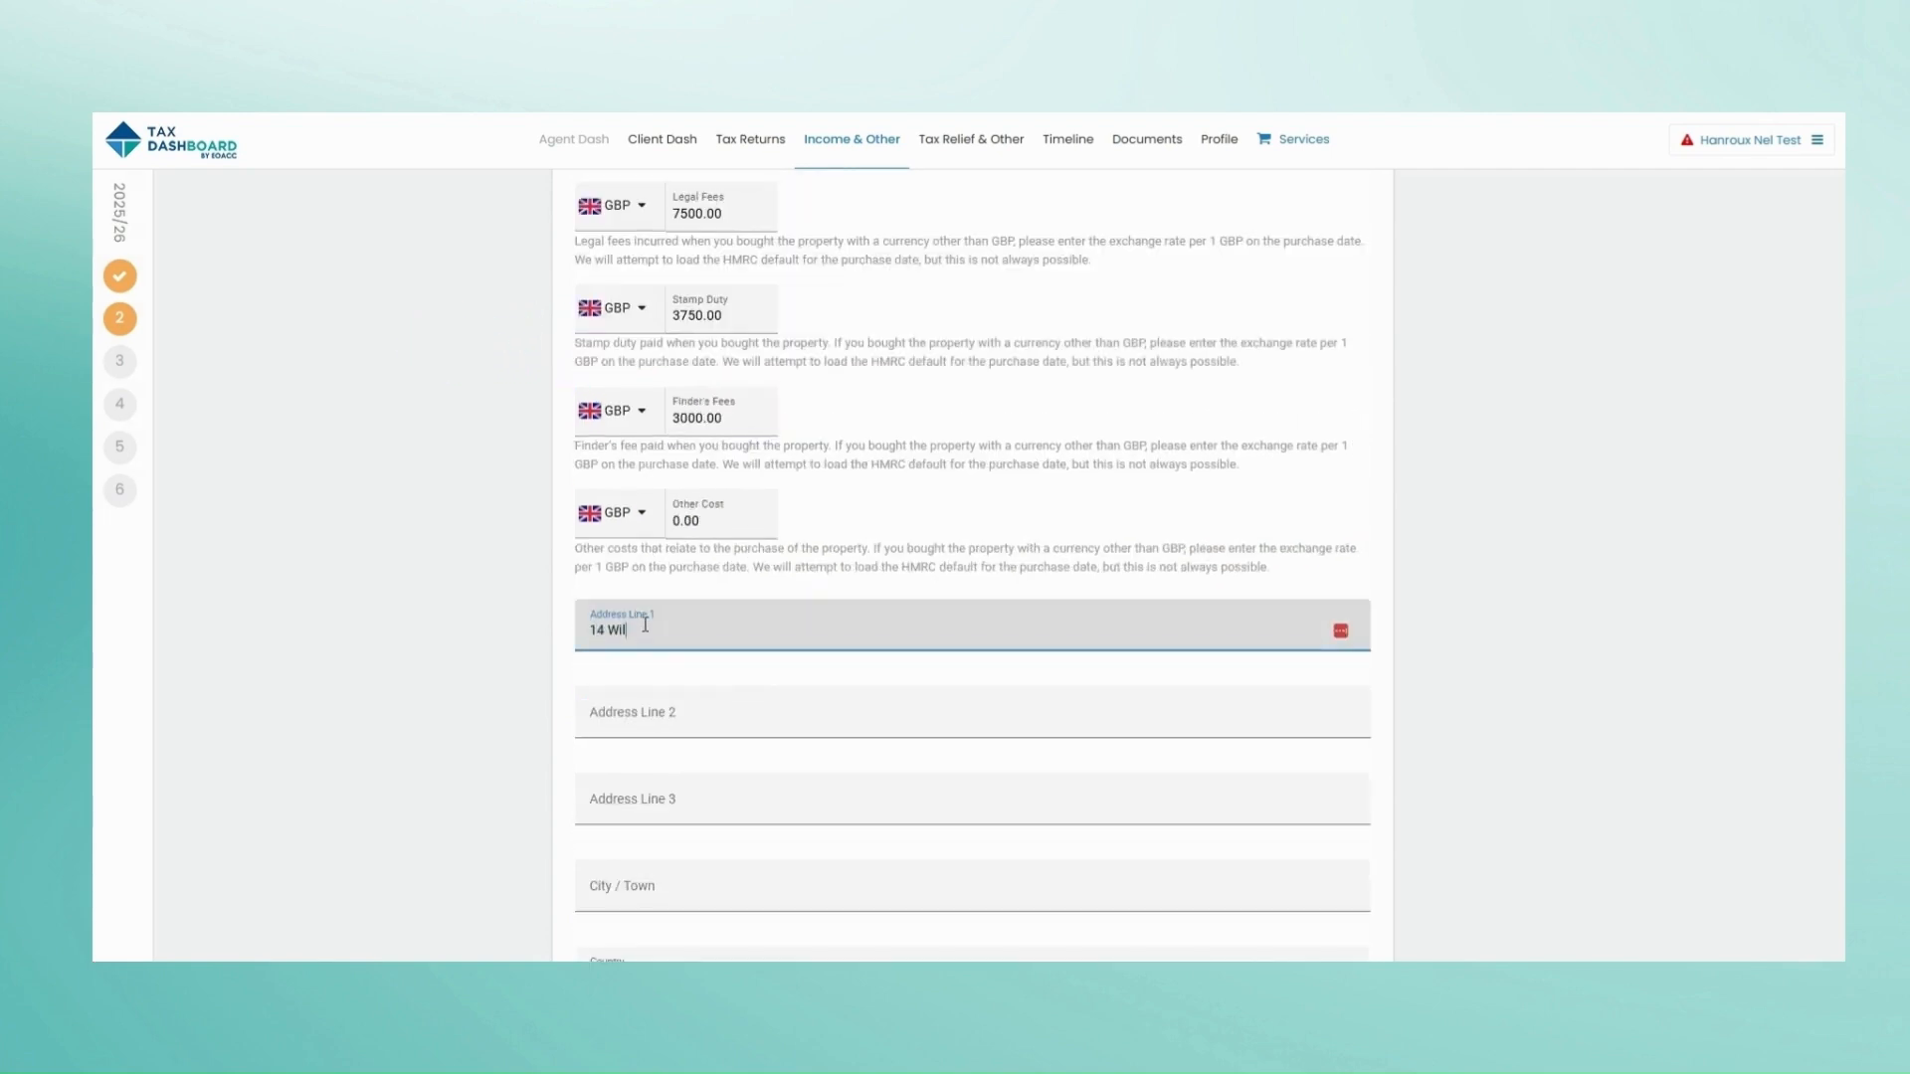
{"action": "left_click", "coordinate": [1326, 717]}
{"action": "scroll", "coordinate": [1326, 716], "scroll_direction": "down", "scroll_amount": 3}
{"action": "left_click_drag", "start_coordinate": [657, 613], "coordinate": [564, 617]}
{"action": "key", "text": "BackSpace"}
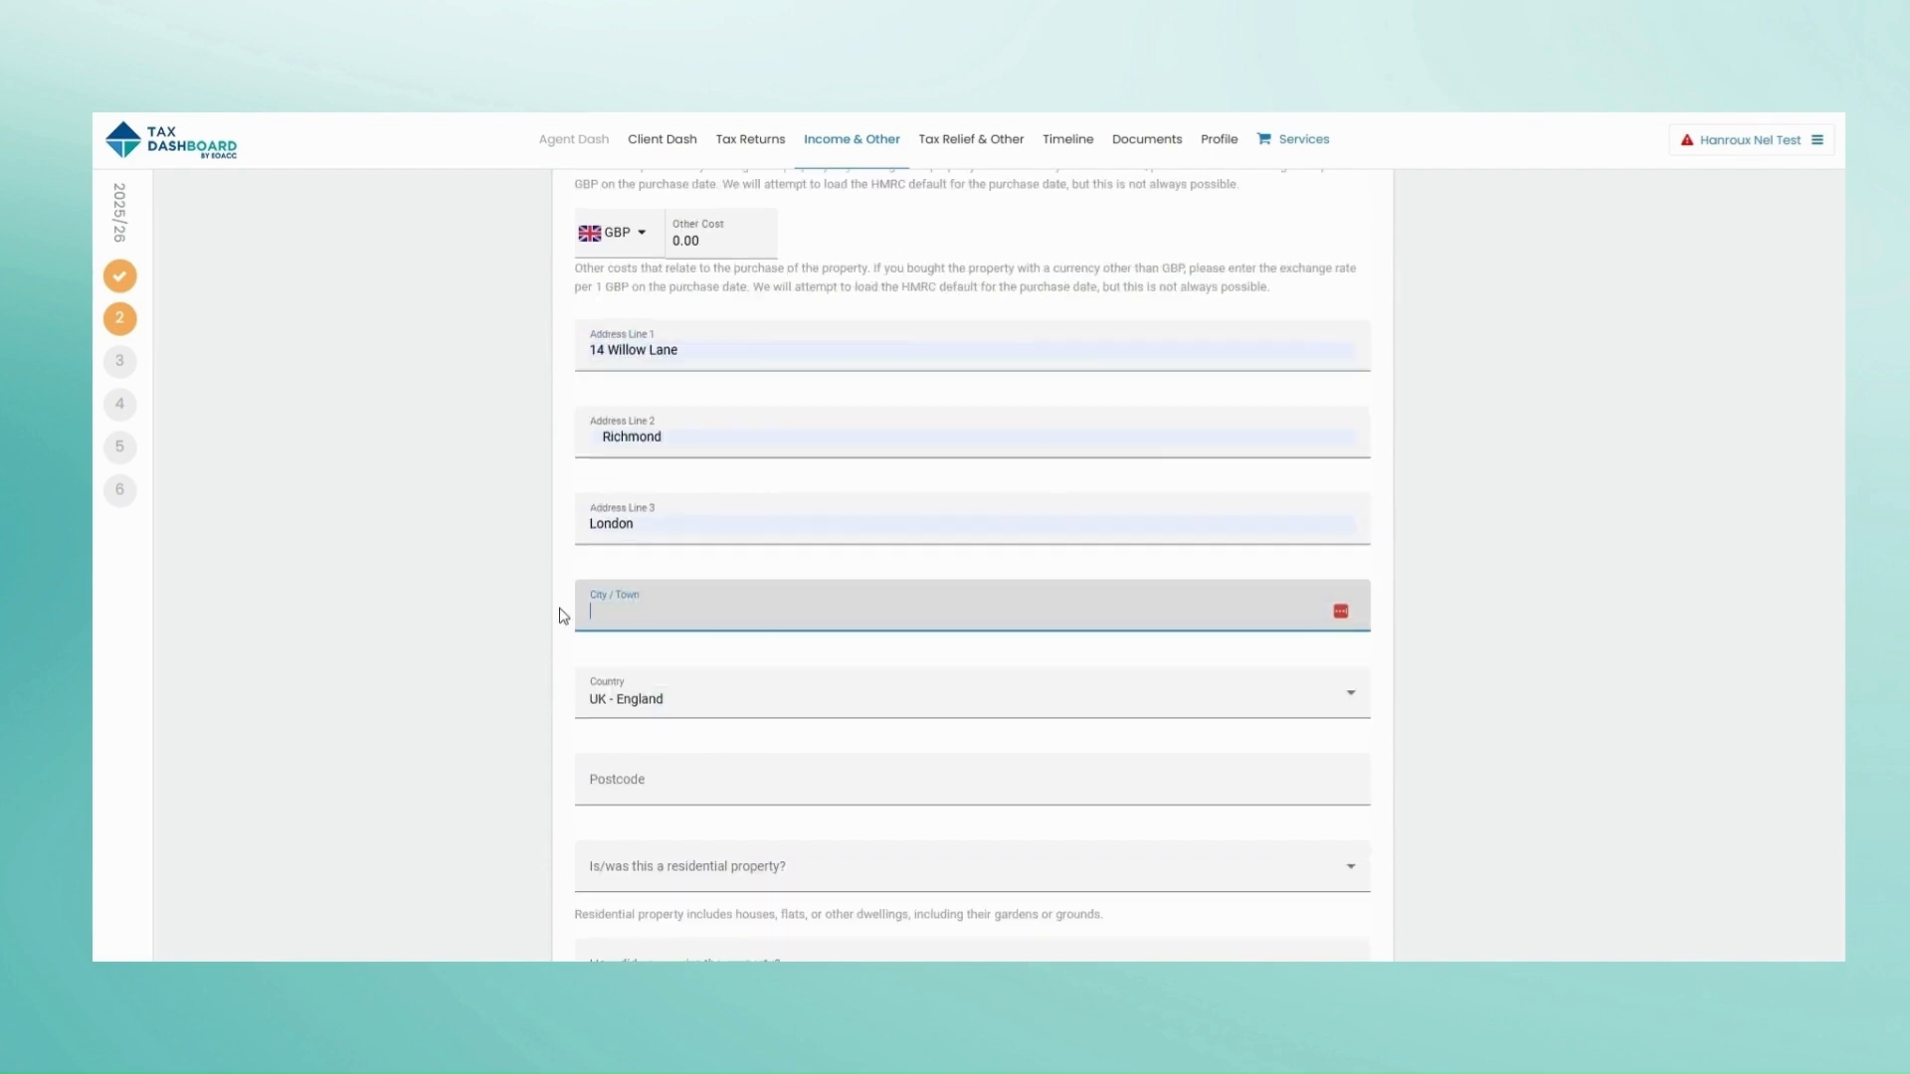
{"action": "type", "text": "London"}
{"action": "left_click", "coordinate": [697, 779]}
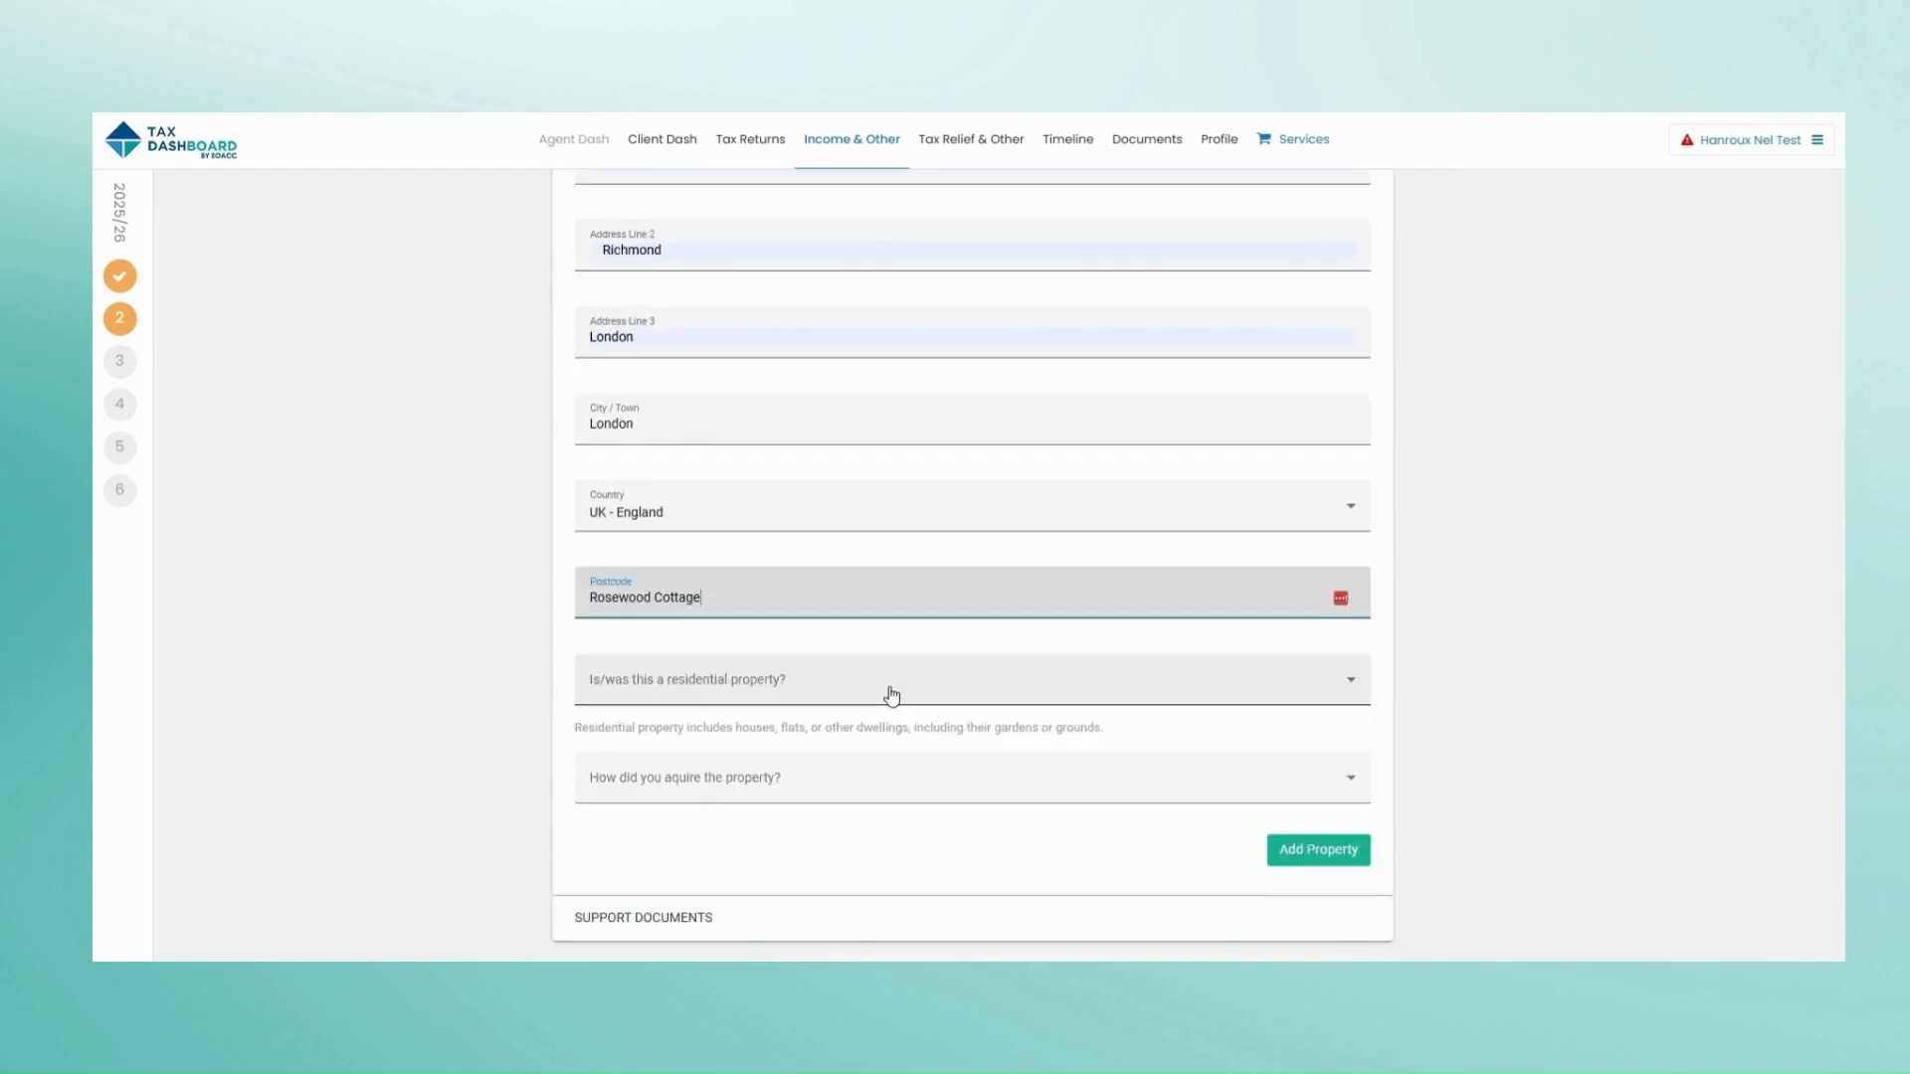
Step: Mark it residential, acquired by Bought, and save the Rosewood property
{"action": "left_click", "coordinate": [892, 687]}
{"action": "left_click", "coordinate": [864, 738]}
{"action": "left_click", "coordinate": [826, 688]}
{"action": "left_click", "coordinate": [821, 739]}
{"action": "left_click", "coordinate": [1318, 756]}
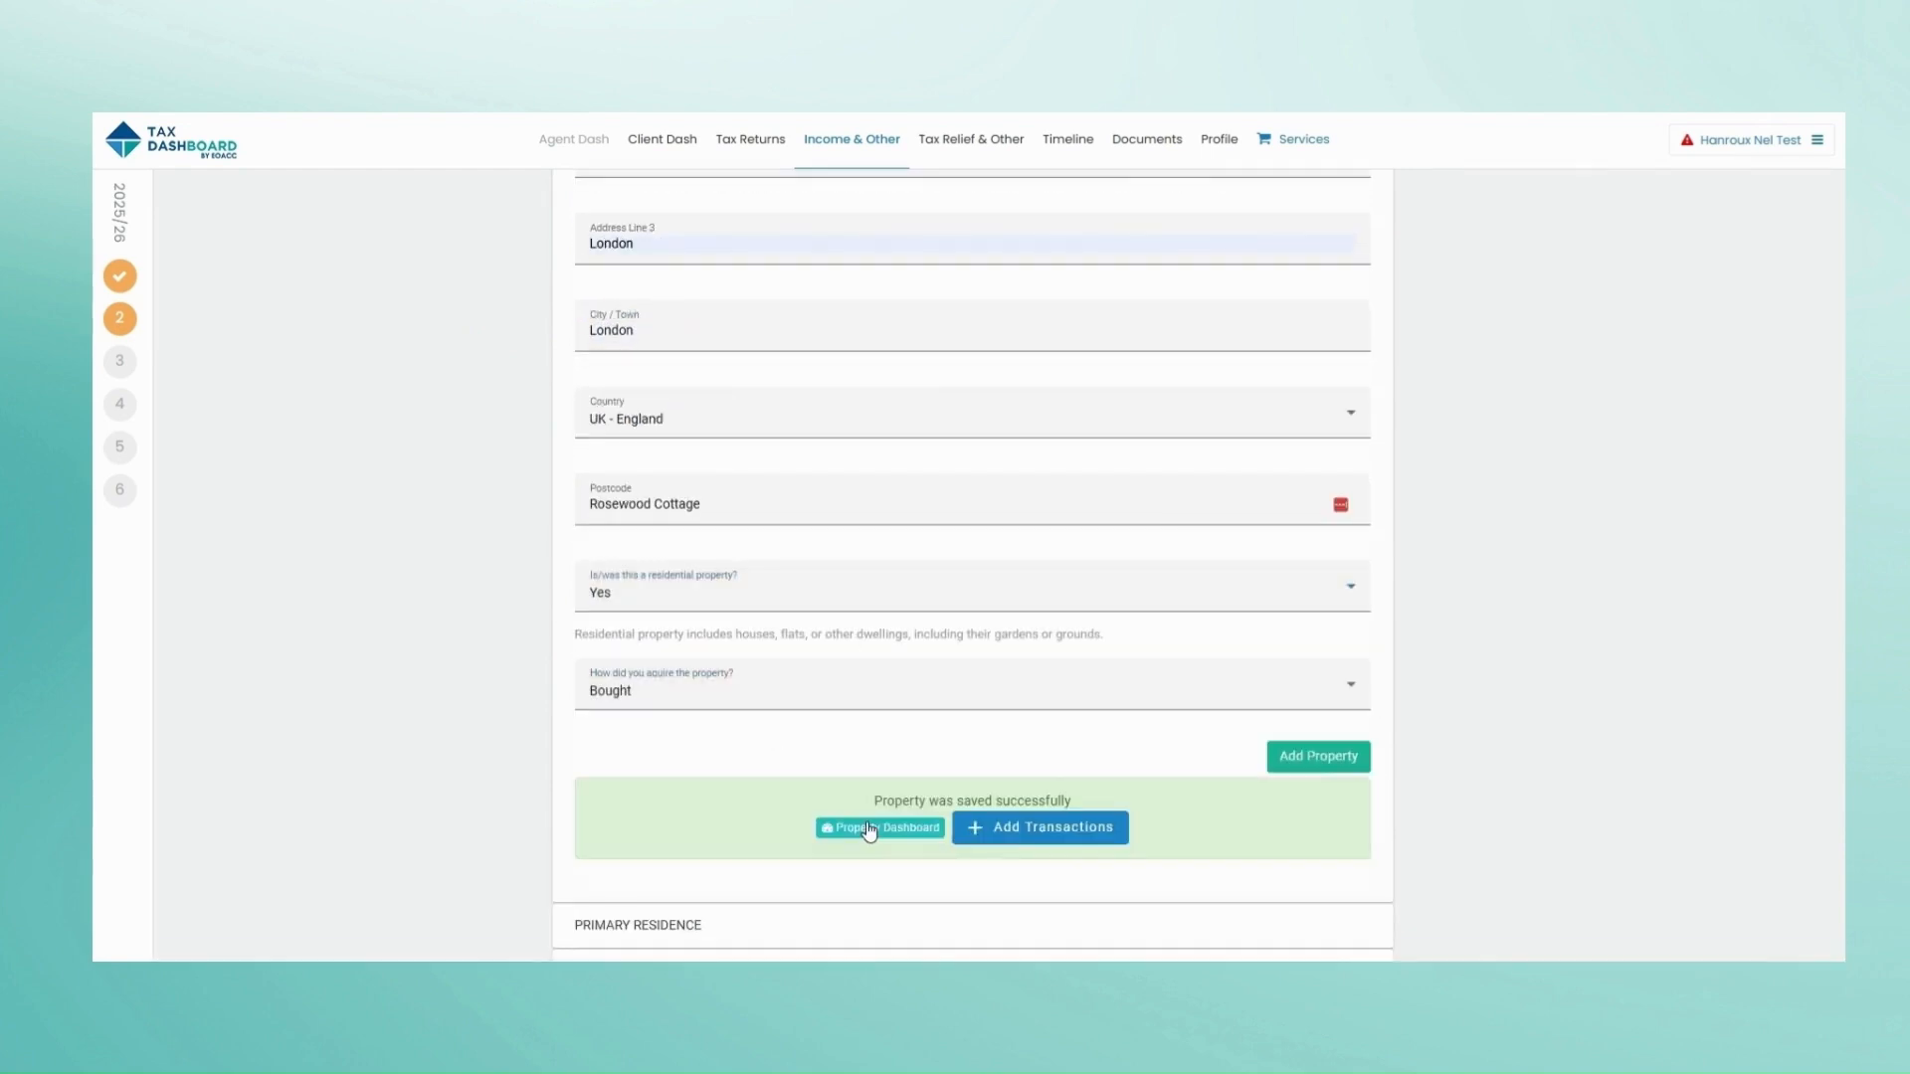
{"action": "left_click", "coordinate": [1036, 828]}
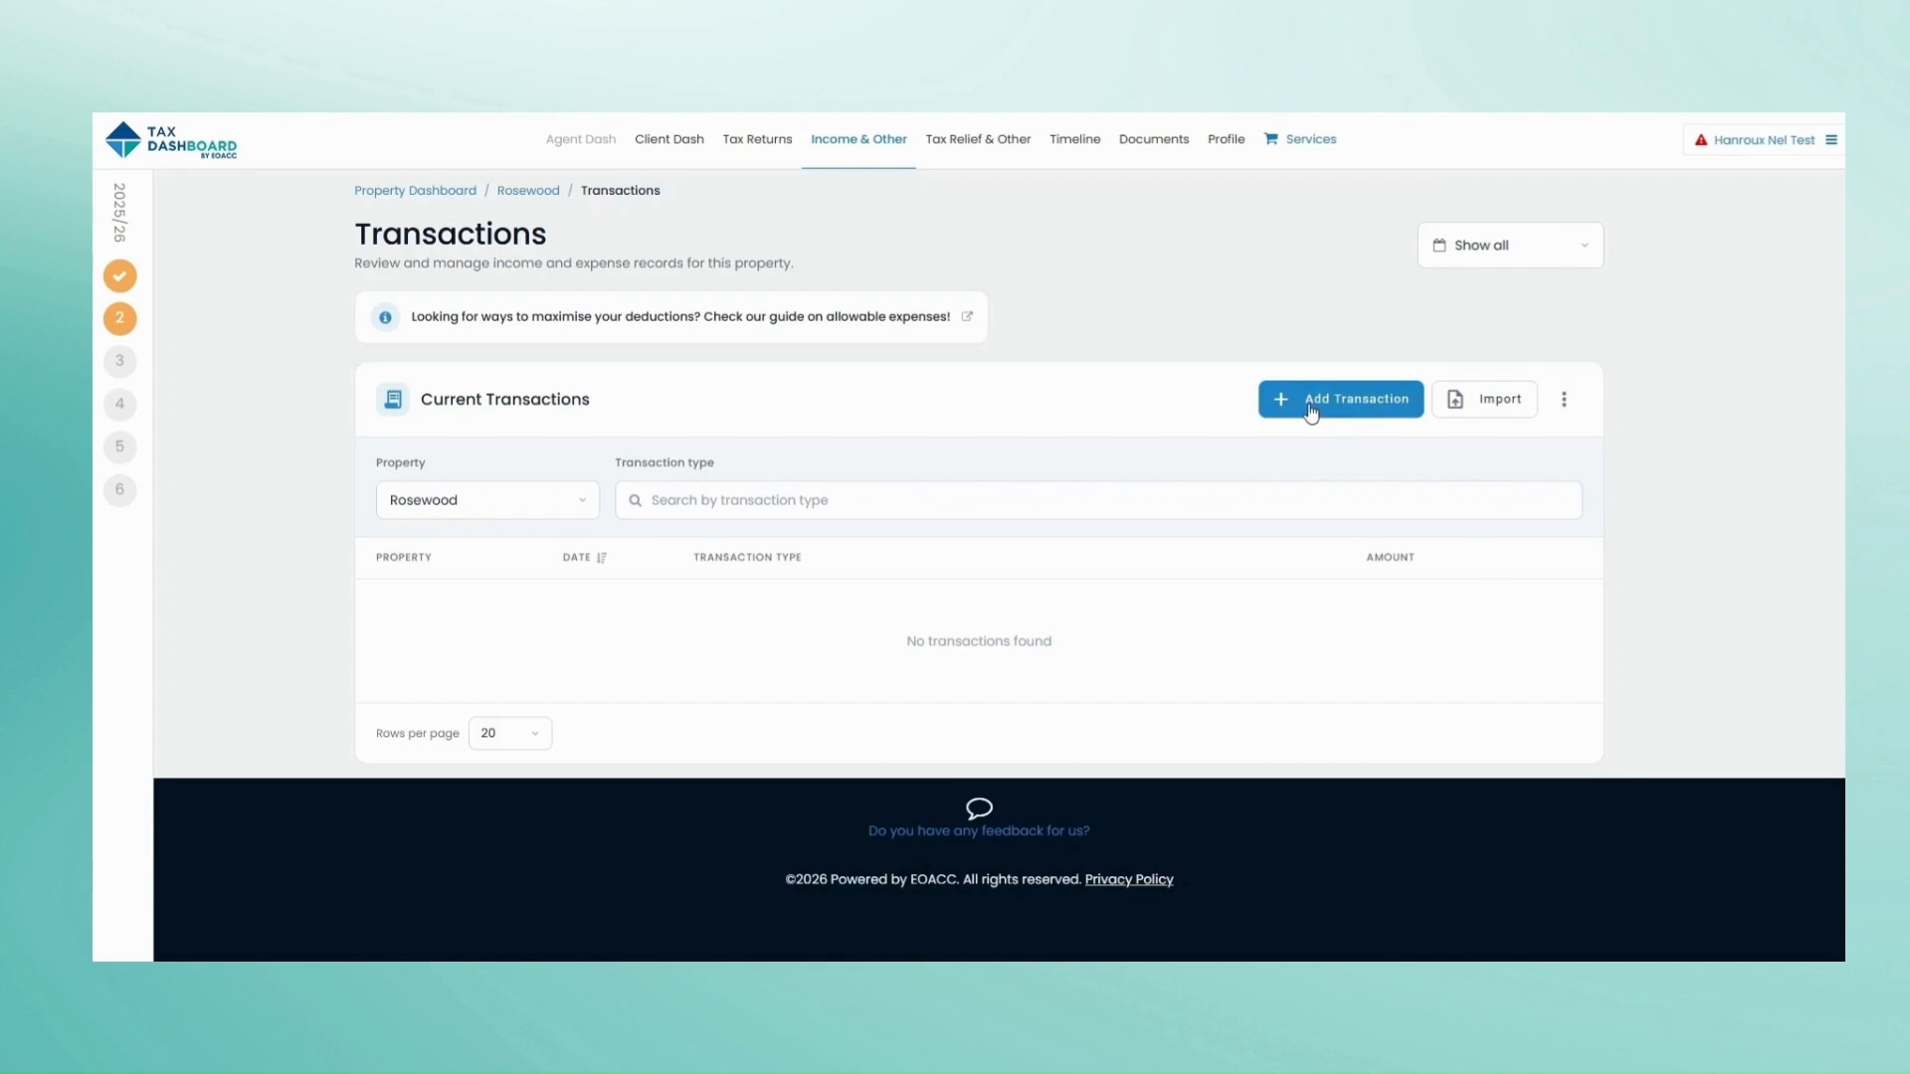
Step: Upload the rental property spreadsheet for import with Rosewood as the default property
{"action": "left_click", "coordinate": [1468, 411]}
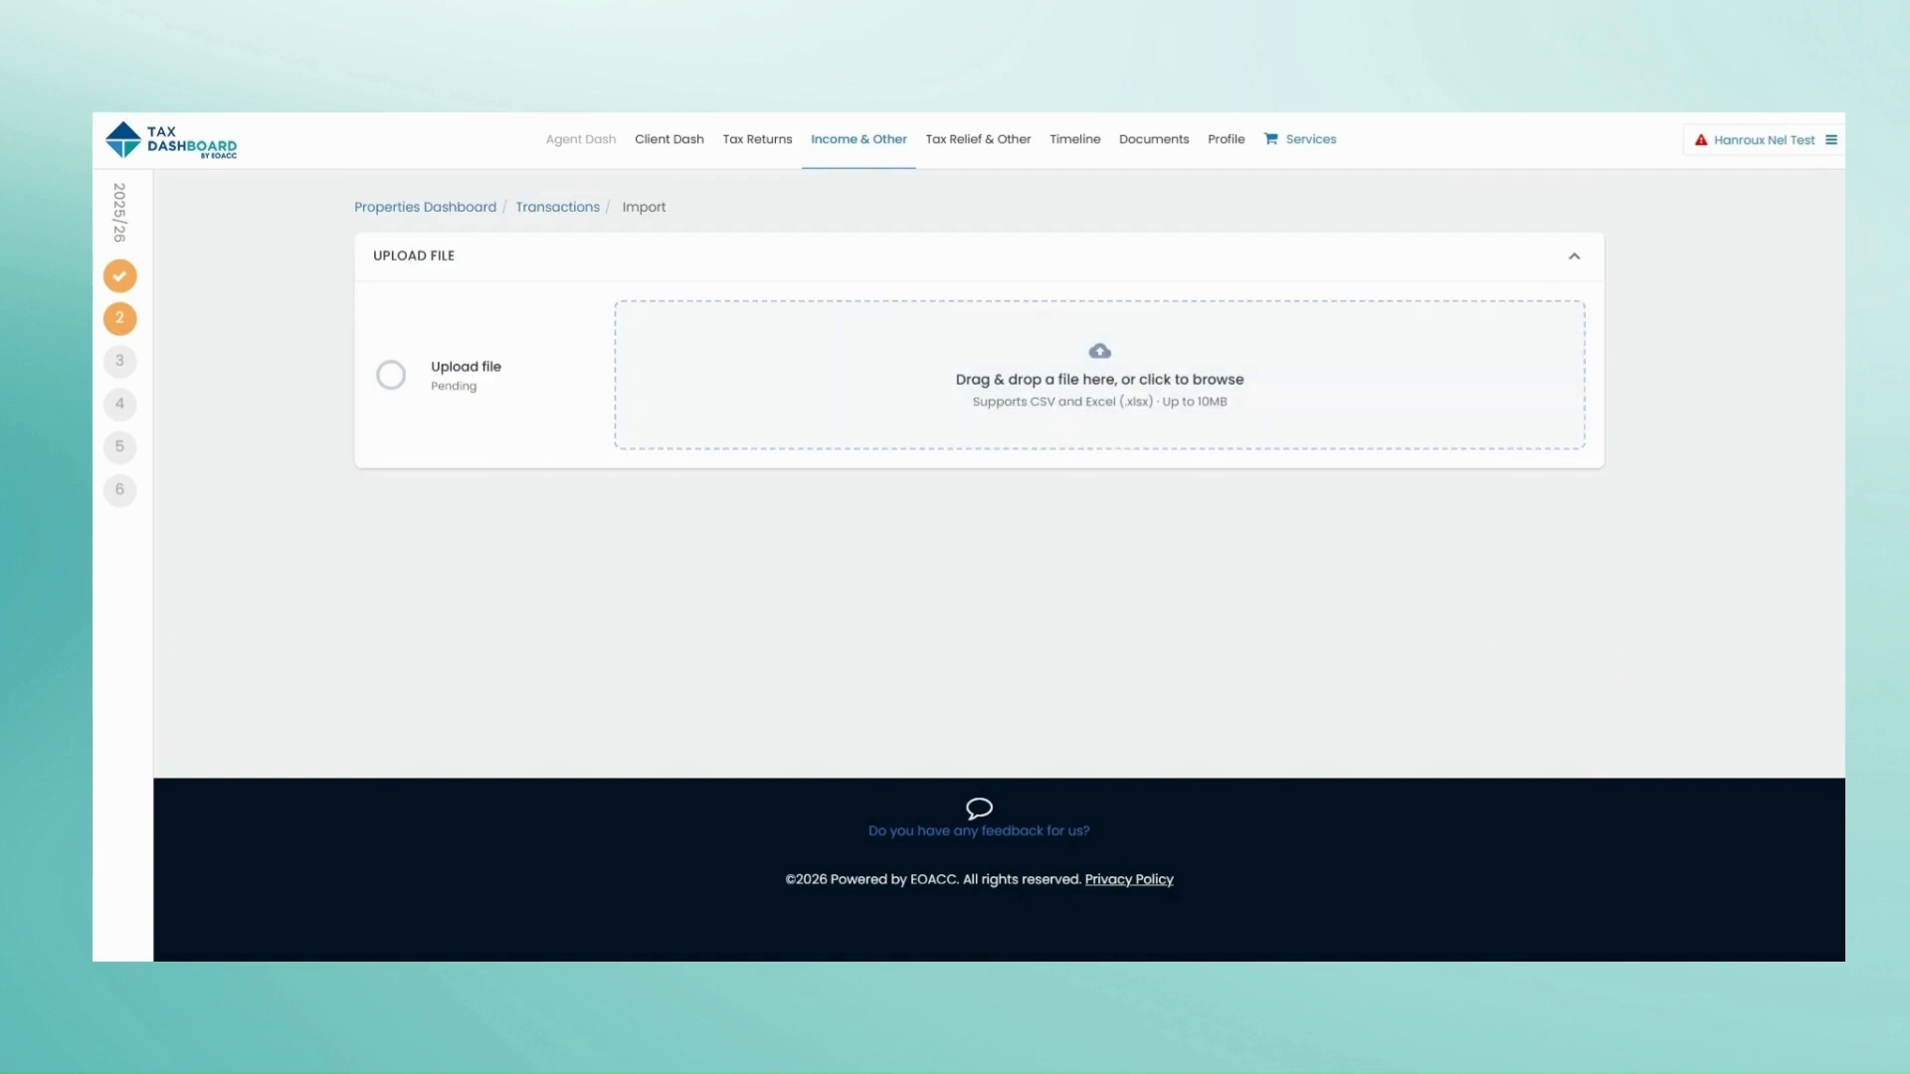
{"action": "left_click_drag", "start_coordinate": [299, 494], "coordinate": [1002, 423]}
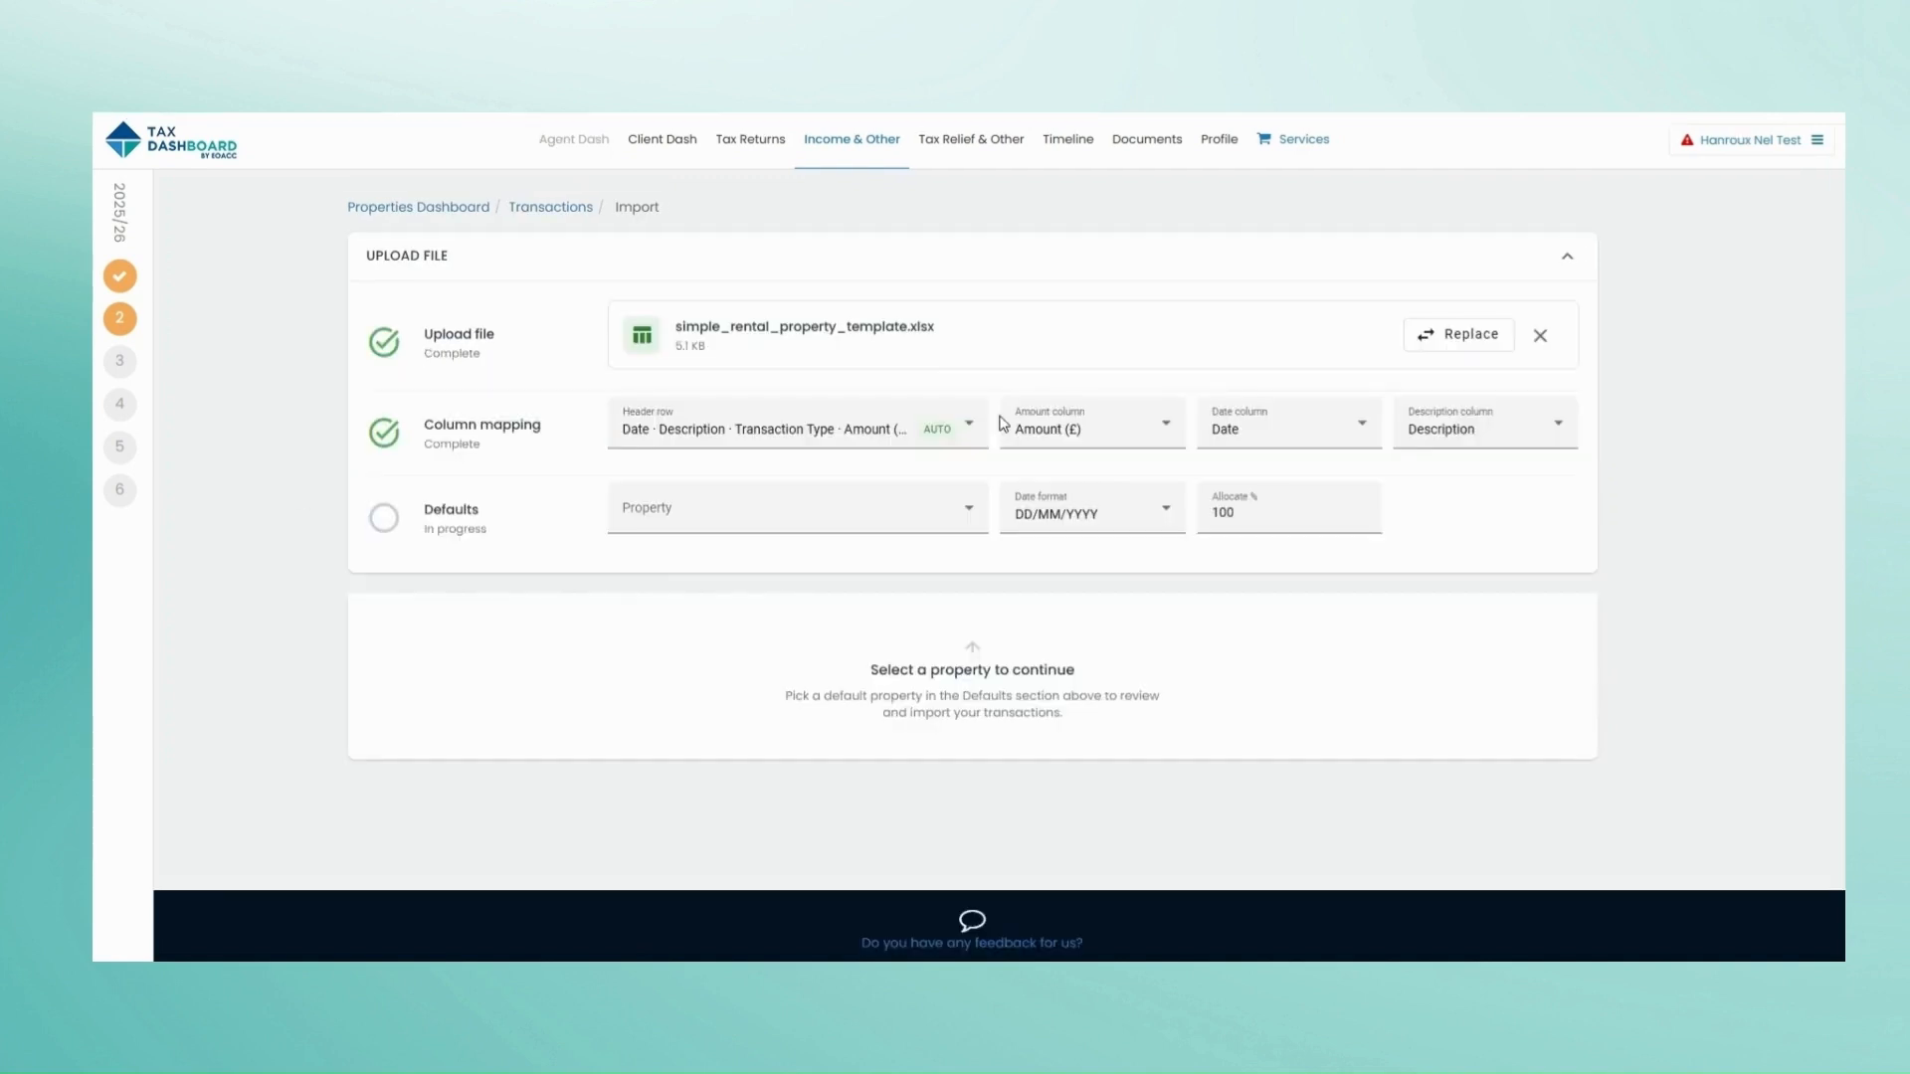
{"action": "left_click", "coordinate": [945, 511]}
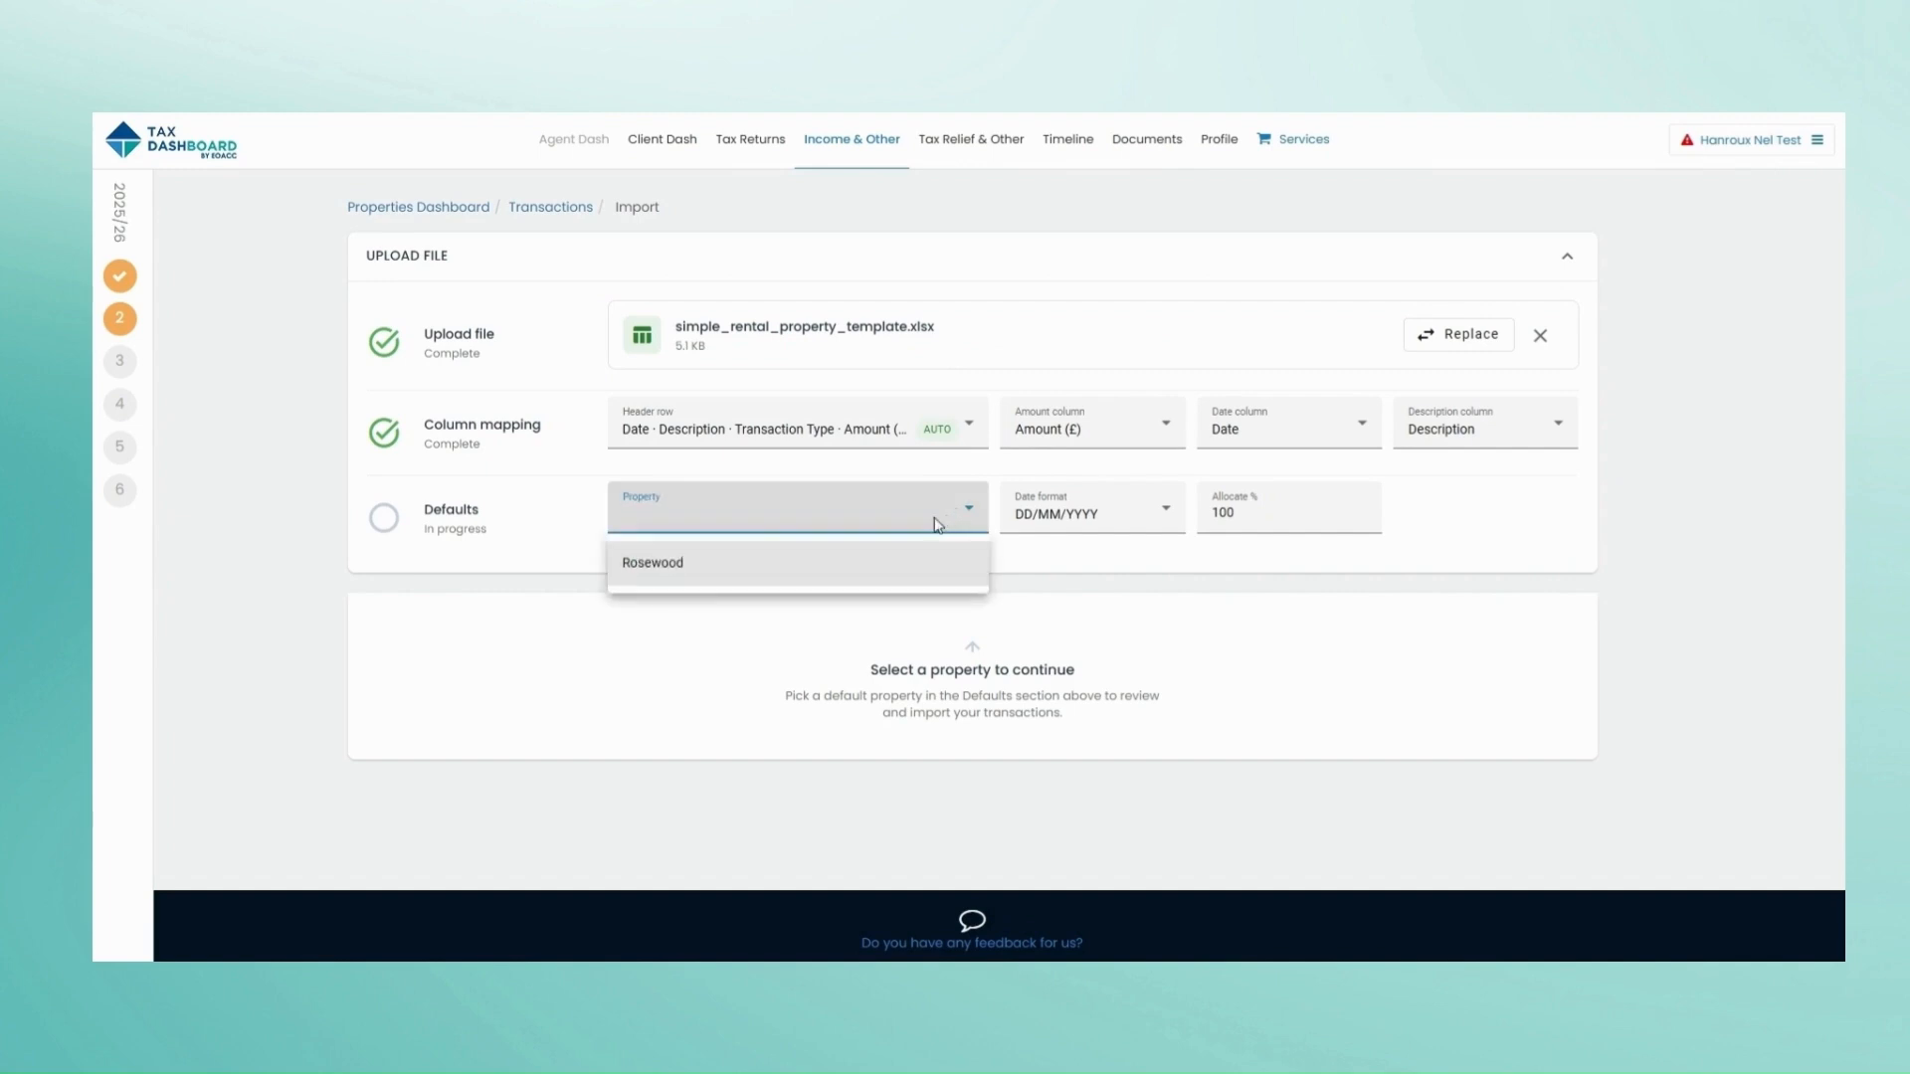
{"action": "left_click", "coordinate": [849, 582]}
{"action": "scroll", "coordinate": [1035, 597], "scroll_direction": "down", "scroll_amount": 2}
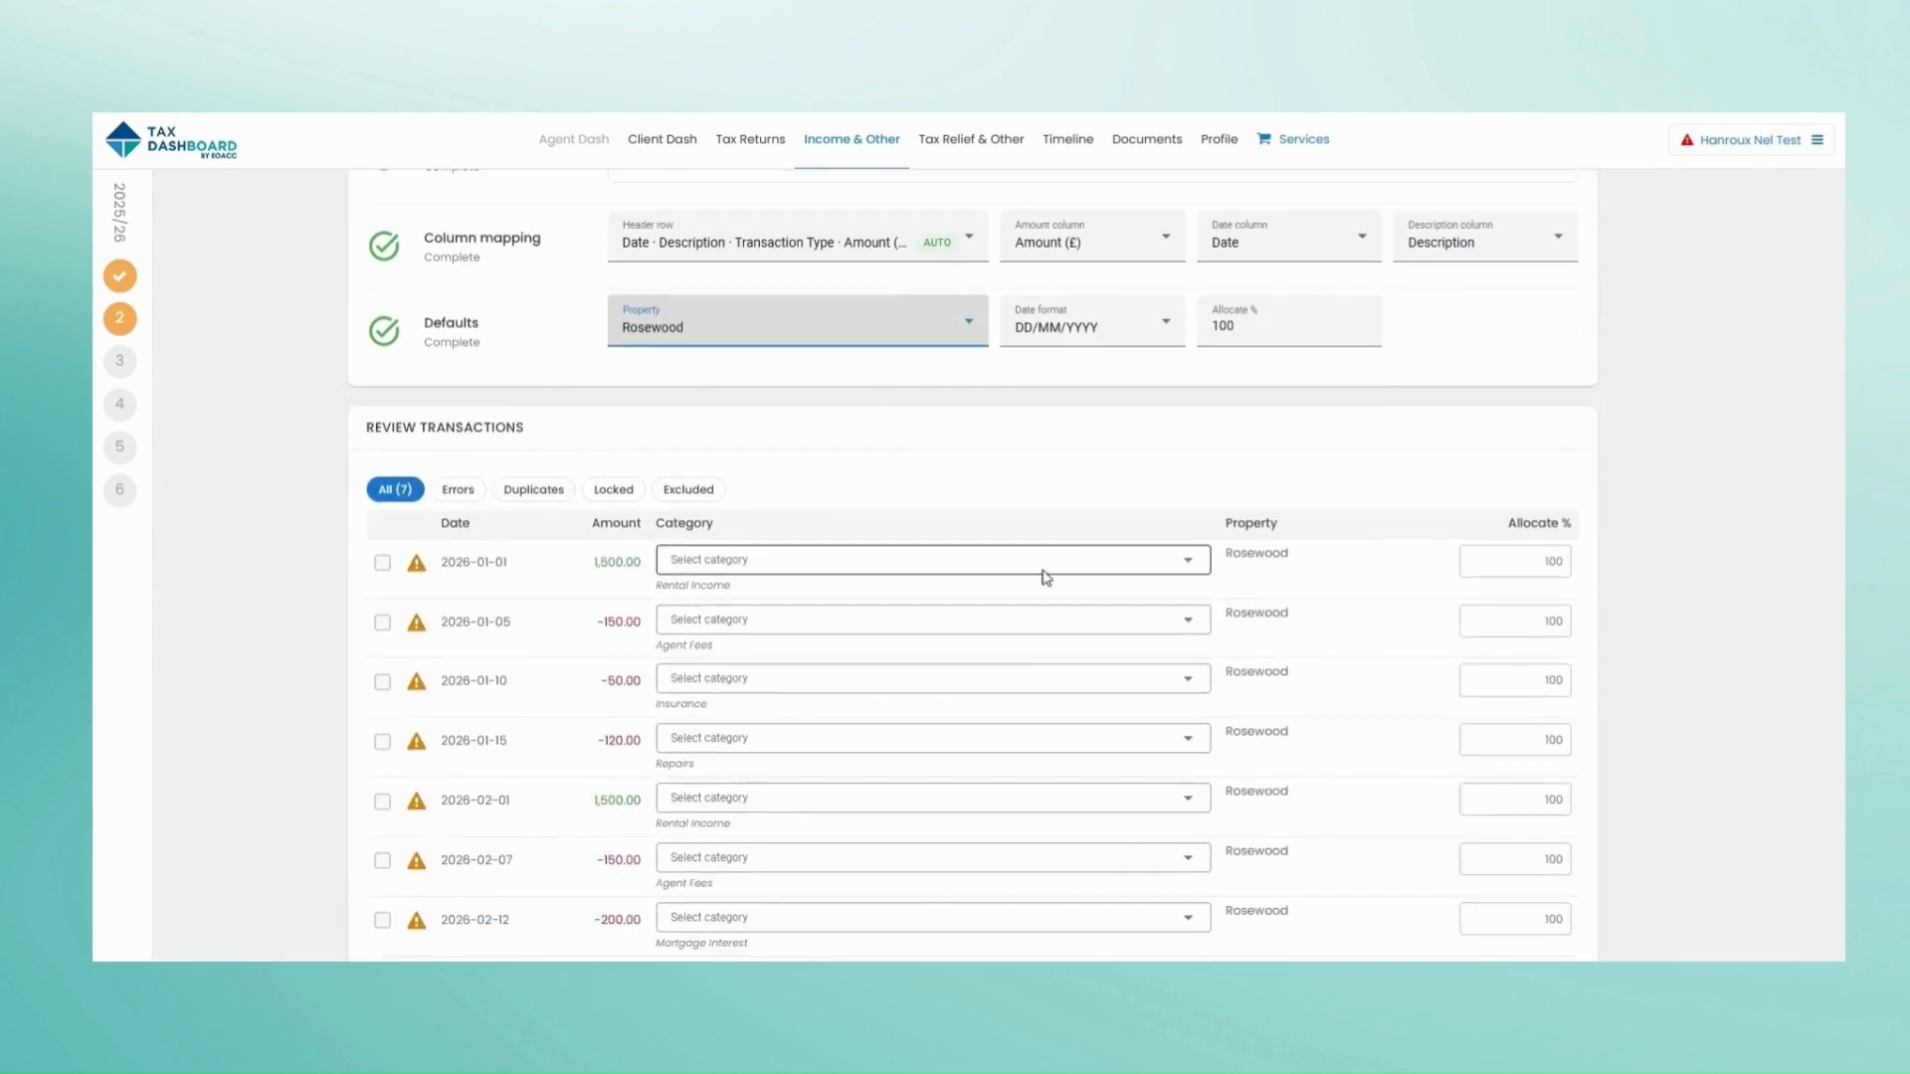
Step: Categorise rows 1-4 as Rent a room, council tax and utilities, Equipment, Inventory check out cost
{"action": "left_click", "coordinate": [1047, 560]}
{"action": "left_click", "coordinate": [895, 739]}
{"action": "scroll", "coordinate": [875, 652], "scroll_direction": "down", "scroll_amount": 1}
{"action": "left_click", "coordinate": [864, 528]}
{"action": "scroll", "coordinate": [845, 642], "scroll_direction": "down", "scroll_amount": 5}
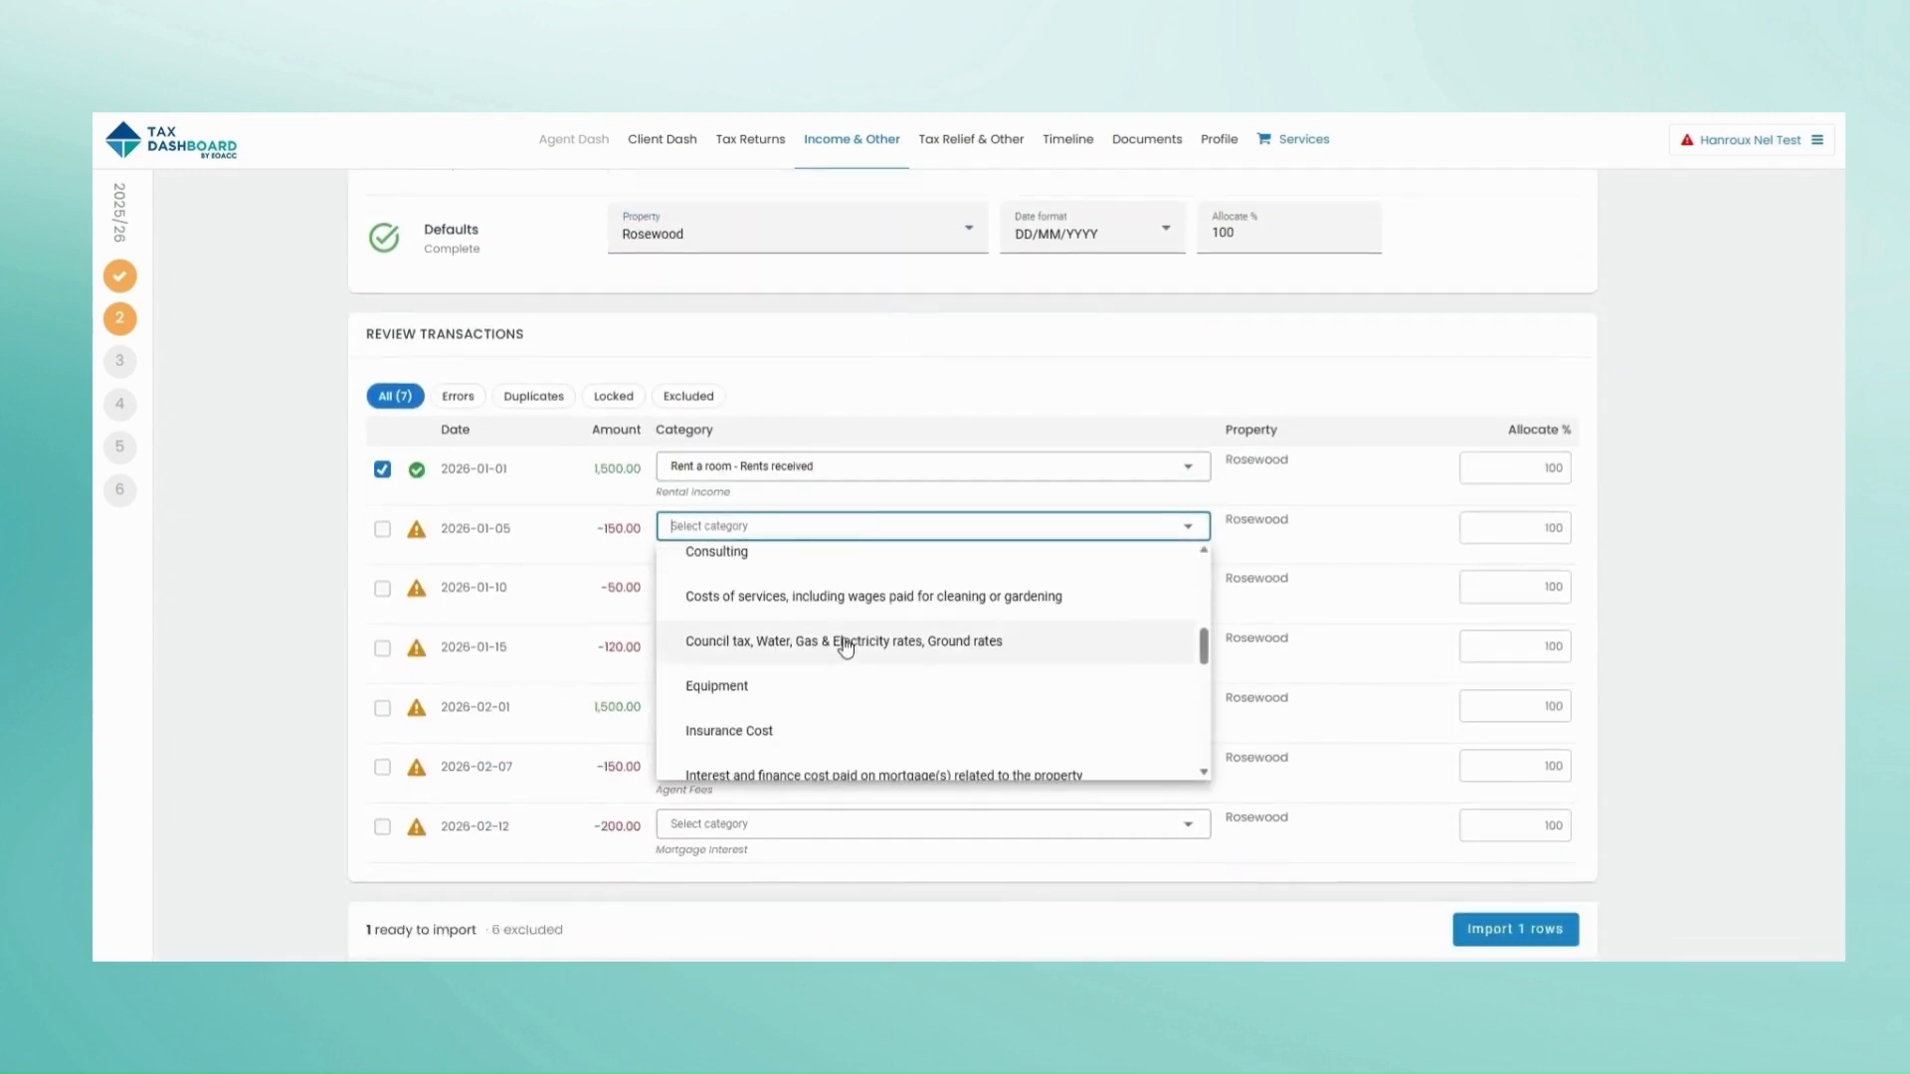
{"action": "left_click", "coordinate": [845, 645]}
{"action": "left_click", "coordinate": [857, 586]}
{"action": "scroll", "coordinate": [865, 696], "scroll_direction": "down", "scroll_amount": 3}
{"action": "left_click", "coordinate": [841, 652]}
{"action": "left_click", "coordinate": [853, 647]}
{"action": "scroll", "coordinate": [853, 717], "scroll_direction": "down", "scroll_amount": 3}
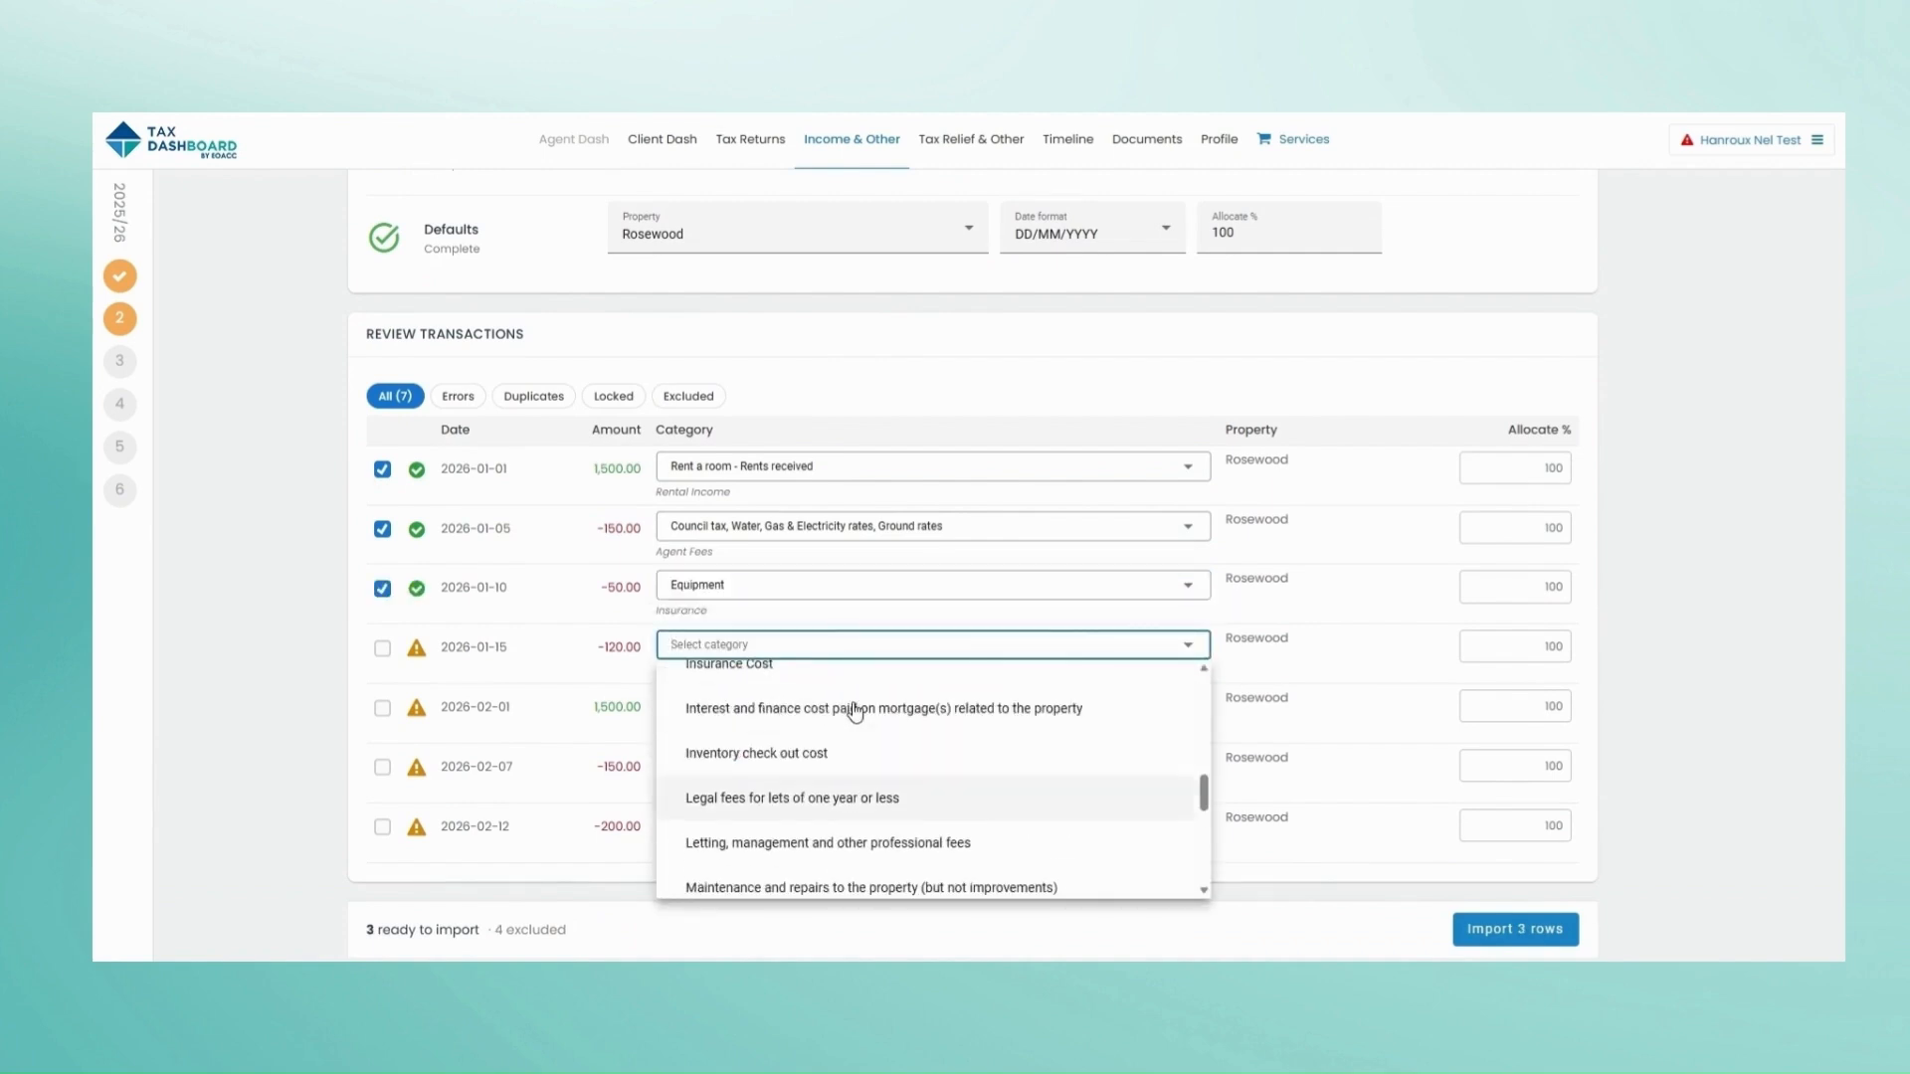
{"action": "left_click", "coordinate": [845, 751]}
Step: Categorise rows 5-7 as Rental Income Received, short-let legal fees, and Travel
{"action": "scroll", "coordinate": [838, 647], "scroll_direction": "down", "scroll_amount": 1}
{"action": "left_click", "coordinate": [837, 609]}
{"action": "scroll", "coordinate": [848, 736], "scroll_direction": "down", "scroll_amount": 1}
{"action": "left_click", "coordinate": [849, 742]}
{"action": "left_click", "coordinate": [856, 671]}
{"action": "scroll", "coordinate": [861, 691], "scroll_direction": "down", "scroll_amount": 2}
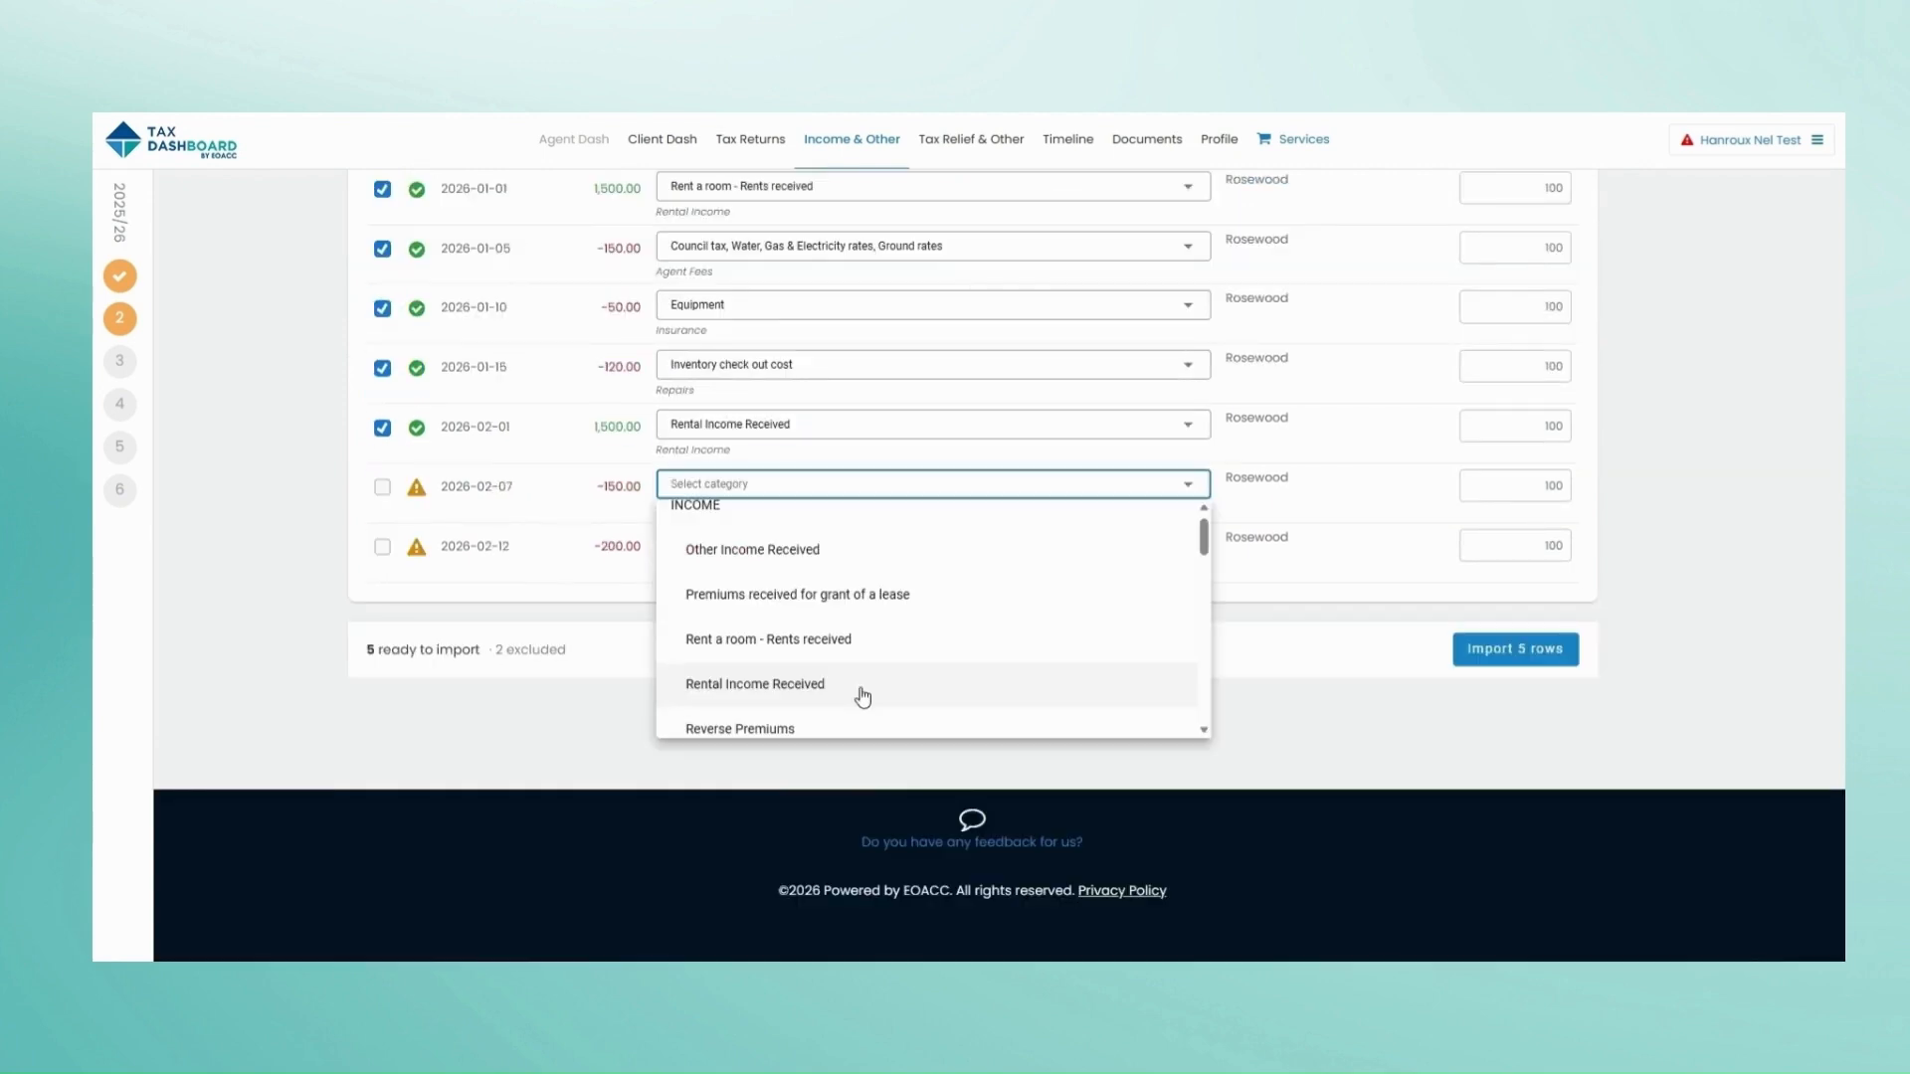
{"action": "scroll", "coordinate": [855, 666], "scroll_direction": "down", "scroll_amount": 5}
{"action": "left_click", "coordinate": [855, 648]}
{"action": "left_click", "coordinate": [871, 546]}
{"action": "scroll", "coordinate": [883, 639], "scroll_direction": "down", "scroll_amount": 7}
{"action": "left_click", "coordinate": [898, 647]}
{"action": "scroll", "coordinate": [1434, 864], "scroll_direction": "up", "scroll_amount": 3}
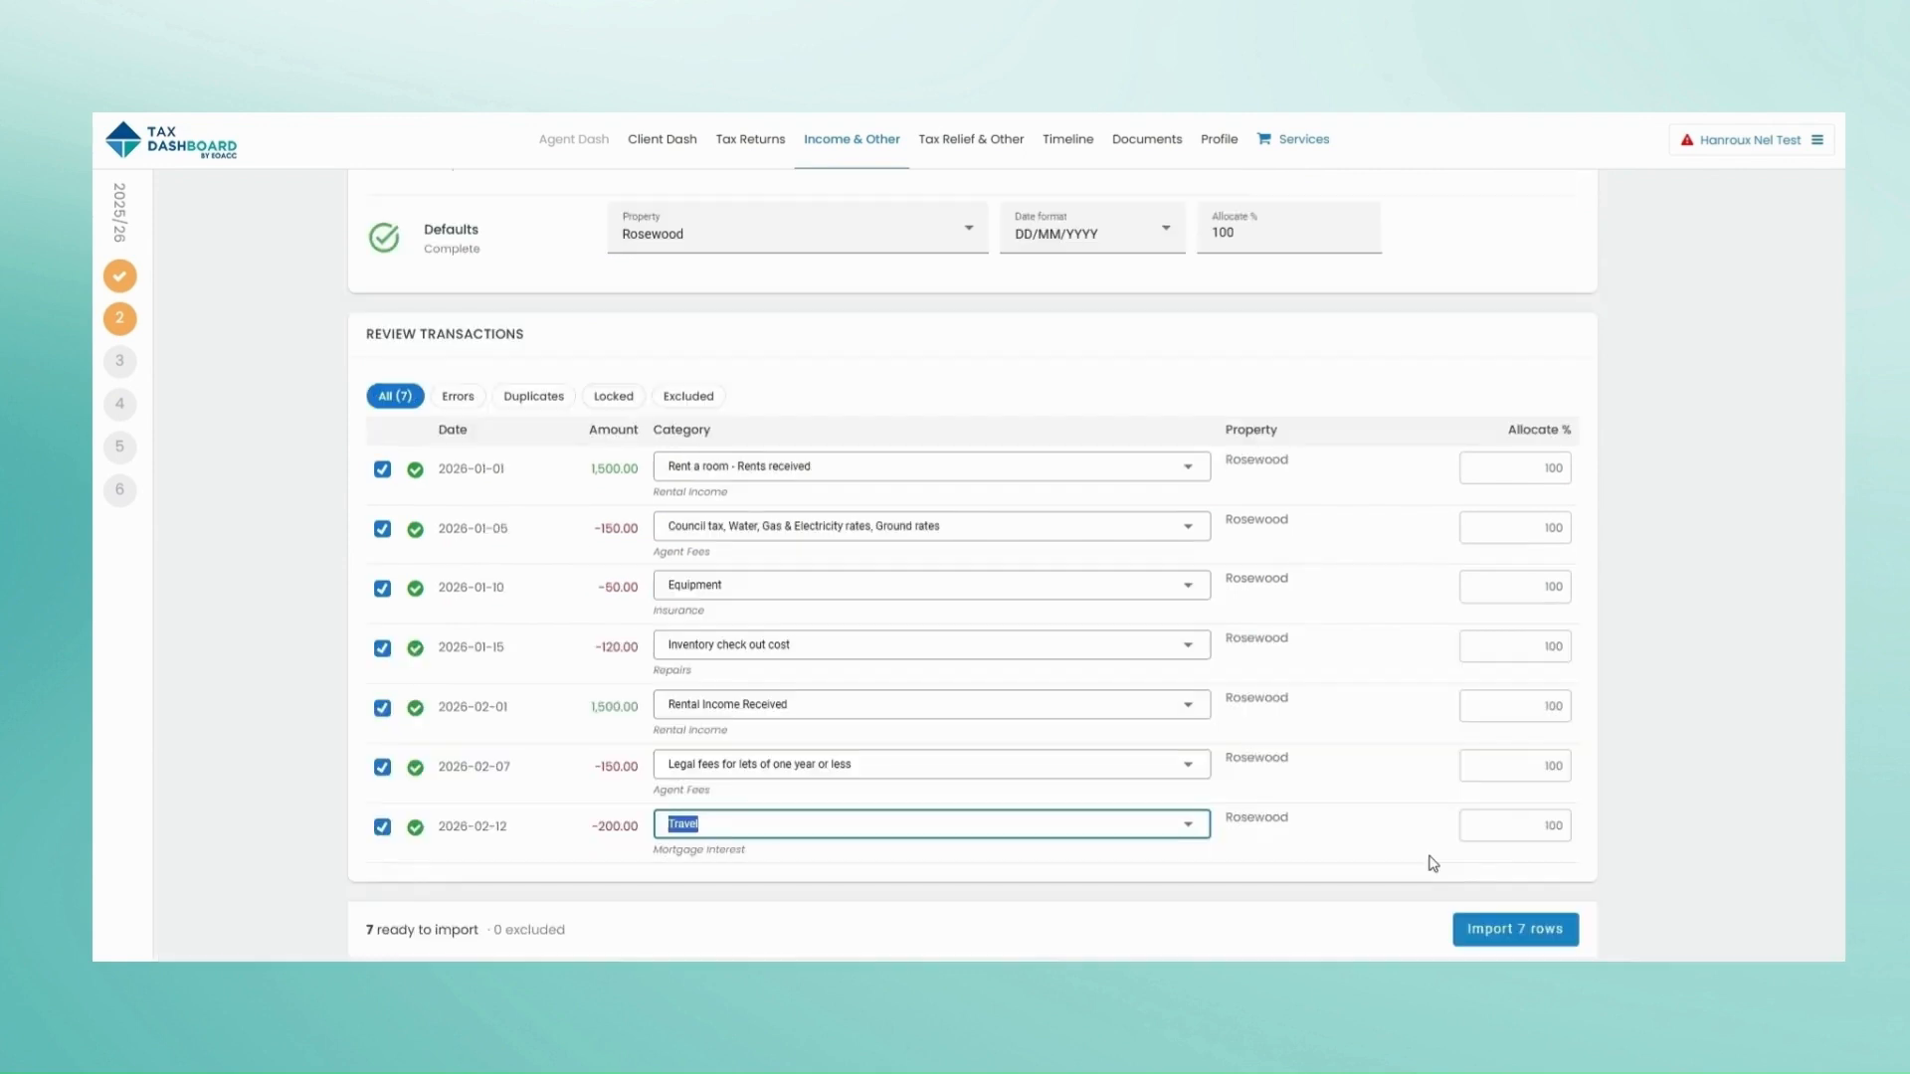
Step: Import the 7 rows and scroll through the new Rosewood transactions
{"action": "left_click", "coordinate": [1494, 927]}
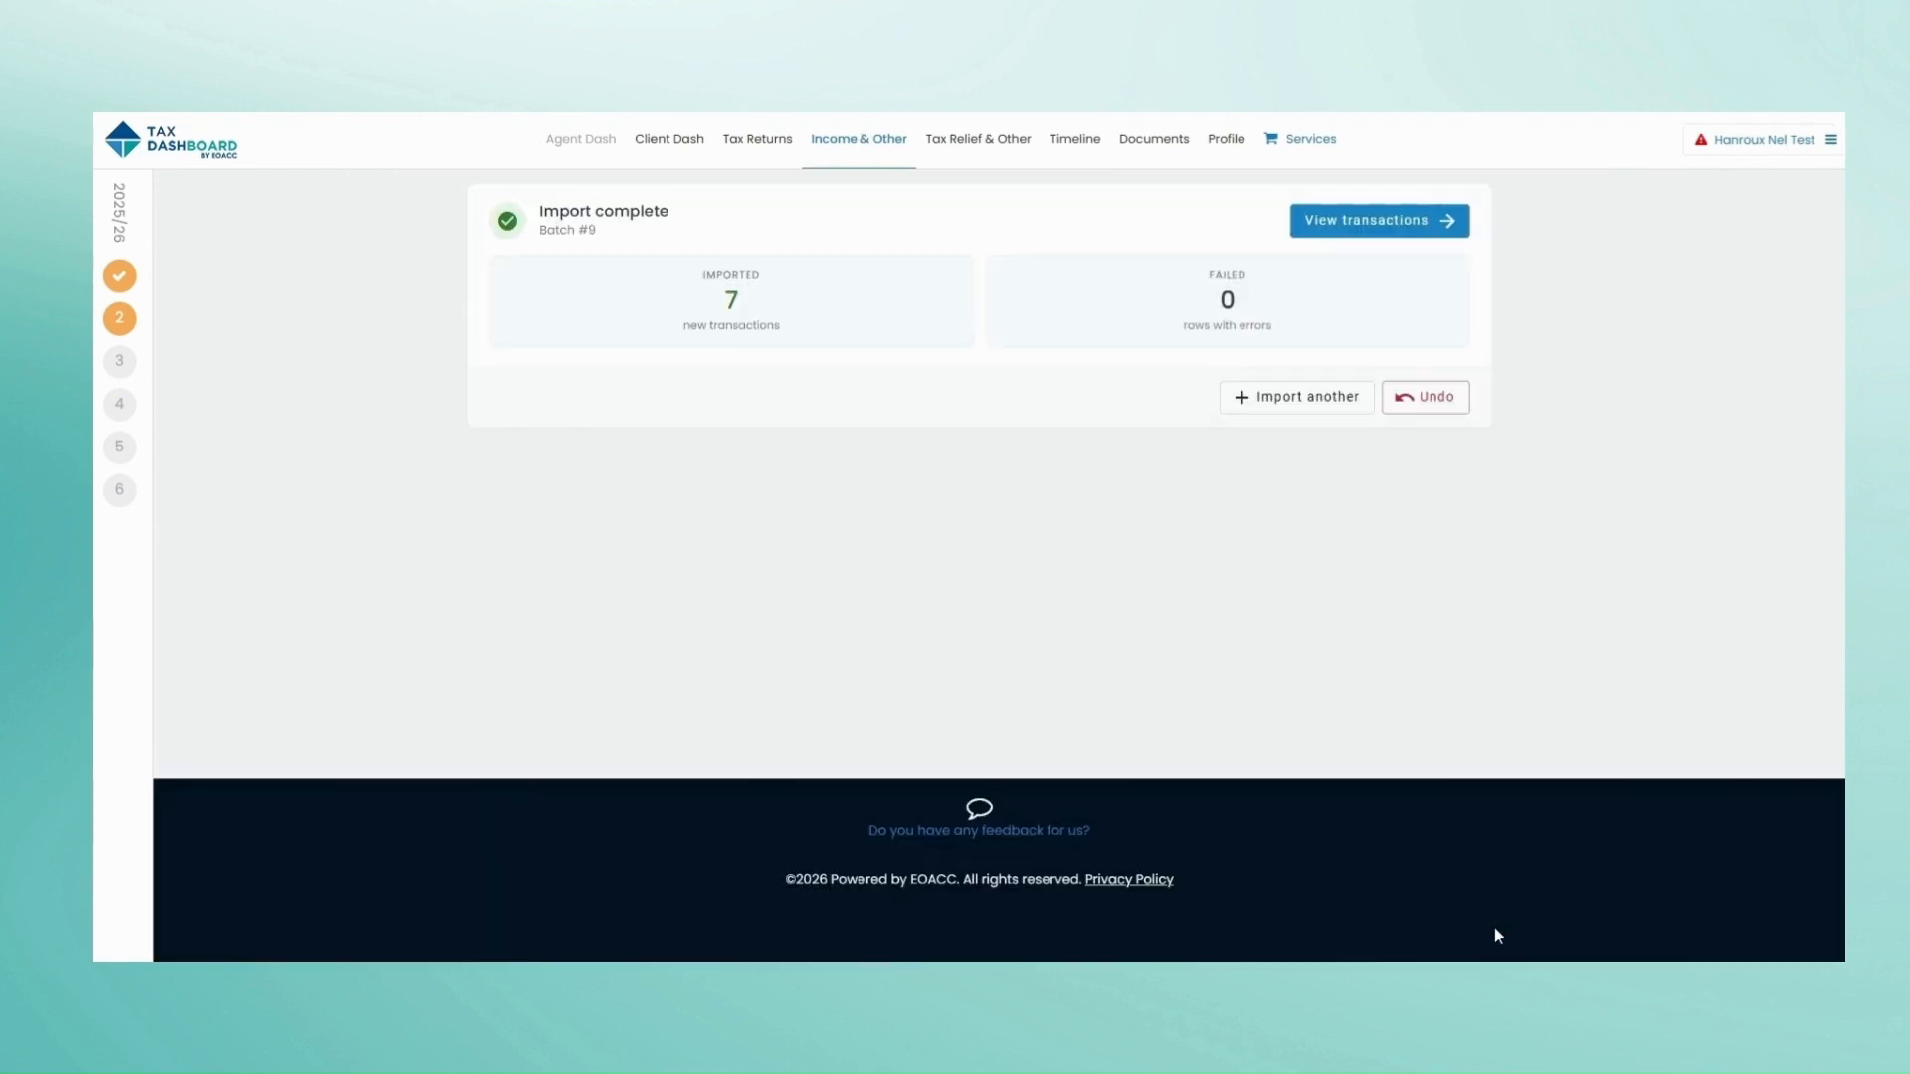
{"action": "left_click", "coordinate": [1390, 221]}
{"action": "scroll", "coordinate": [1261, 429], "scroll_direction": "down", "scroll_amount": 3}
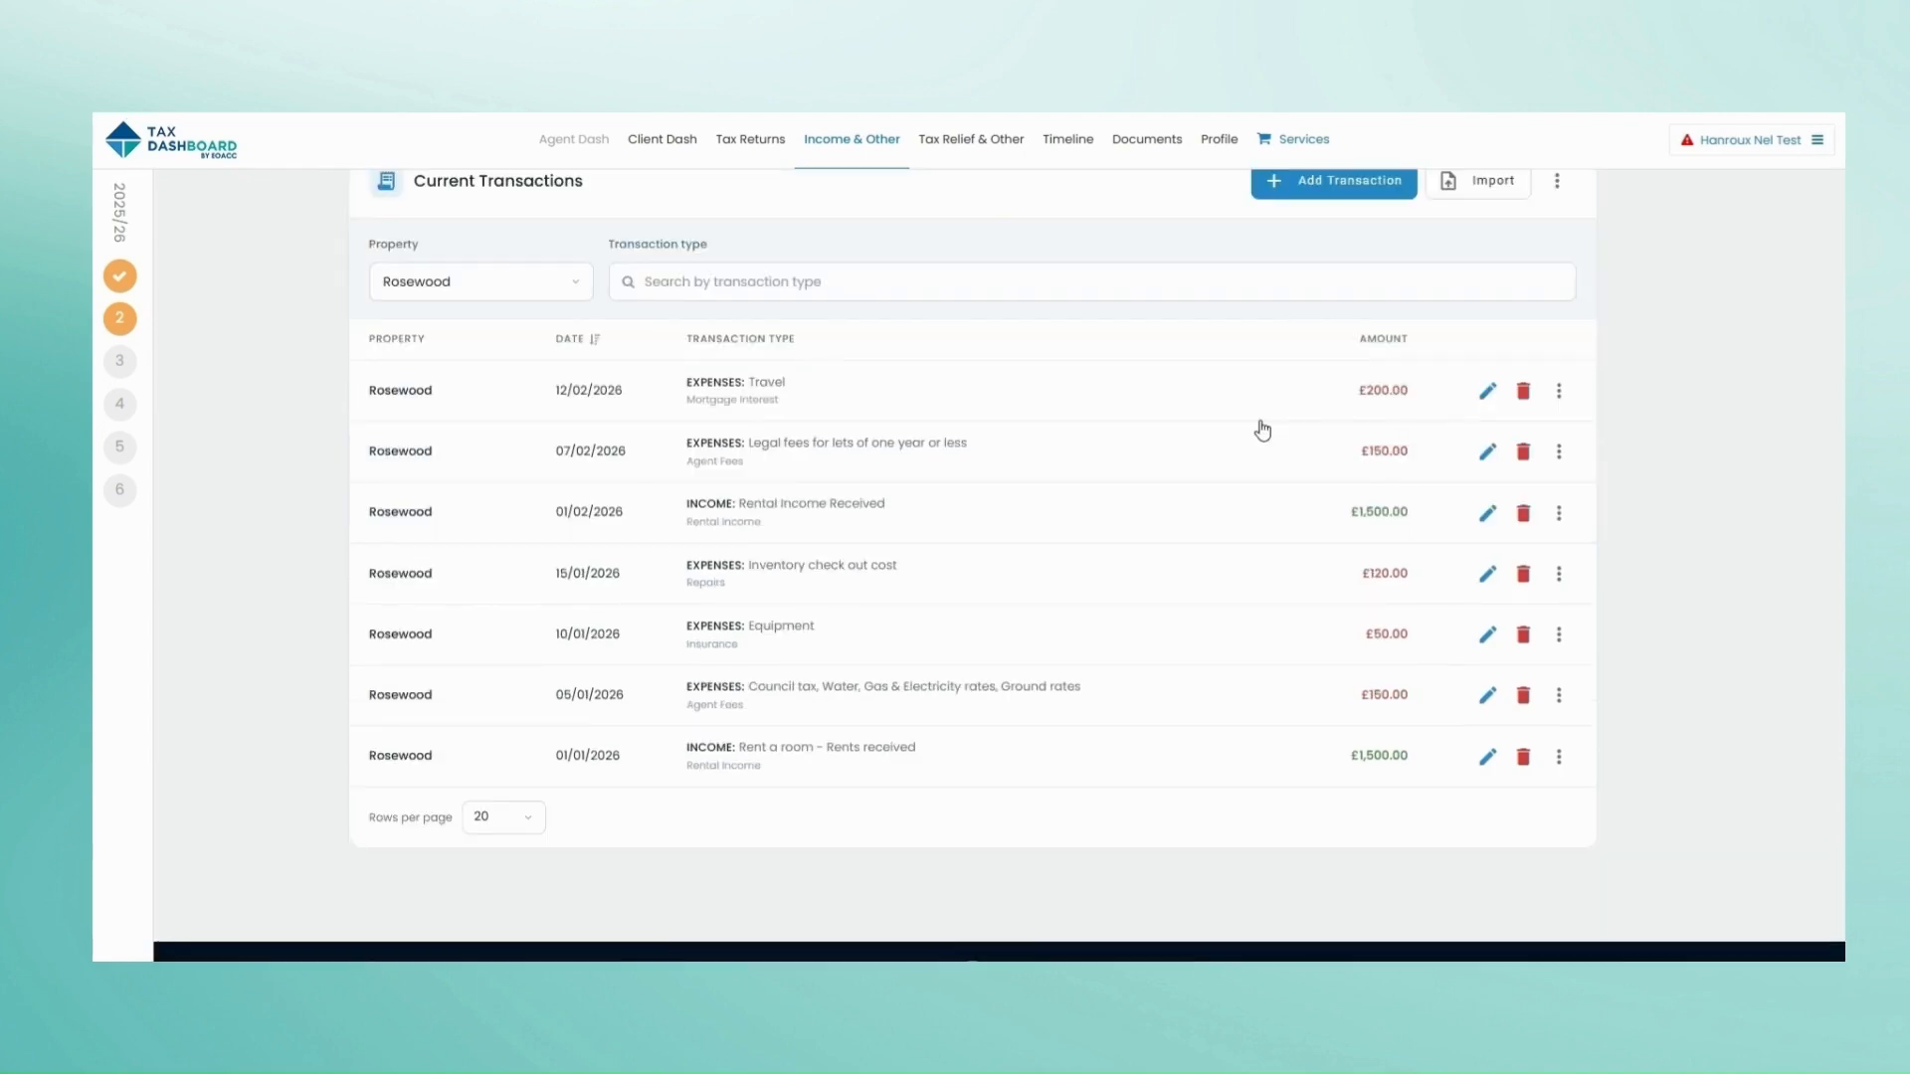
{"action": "scroll", "coordinate": [1258, 422], "scroll_direction": "up", "scroll_amount": 5}
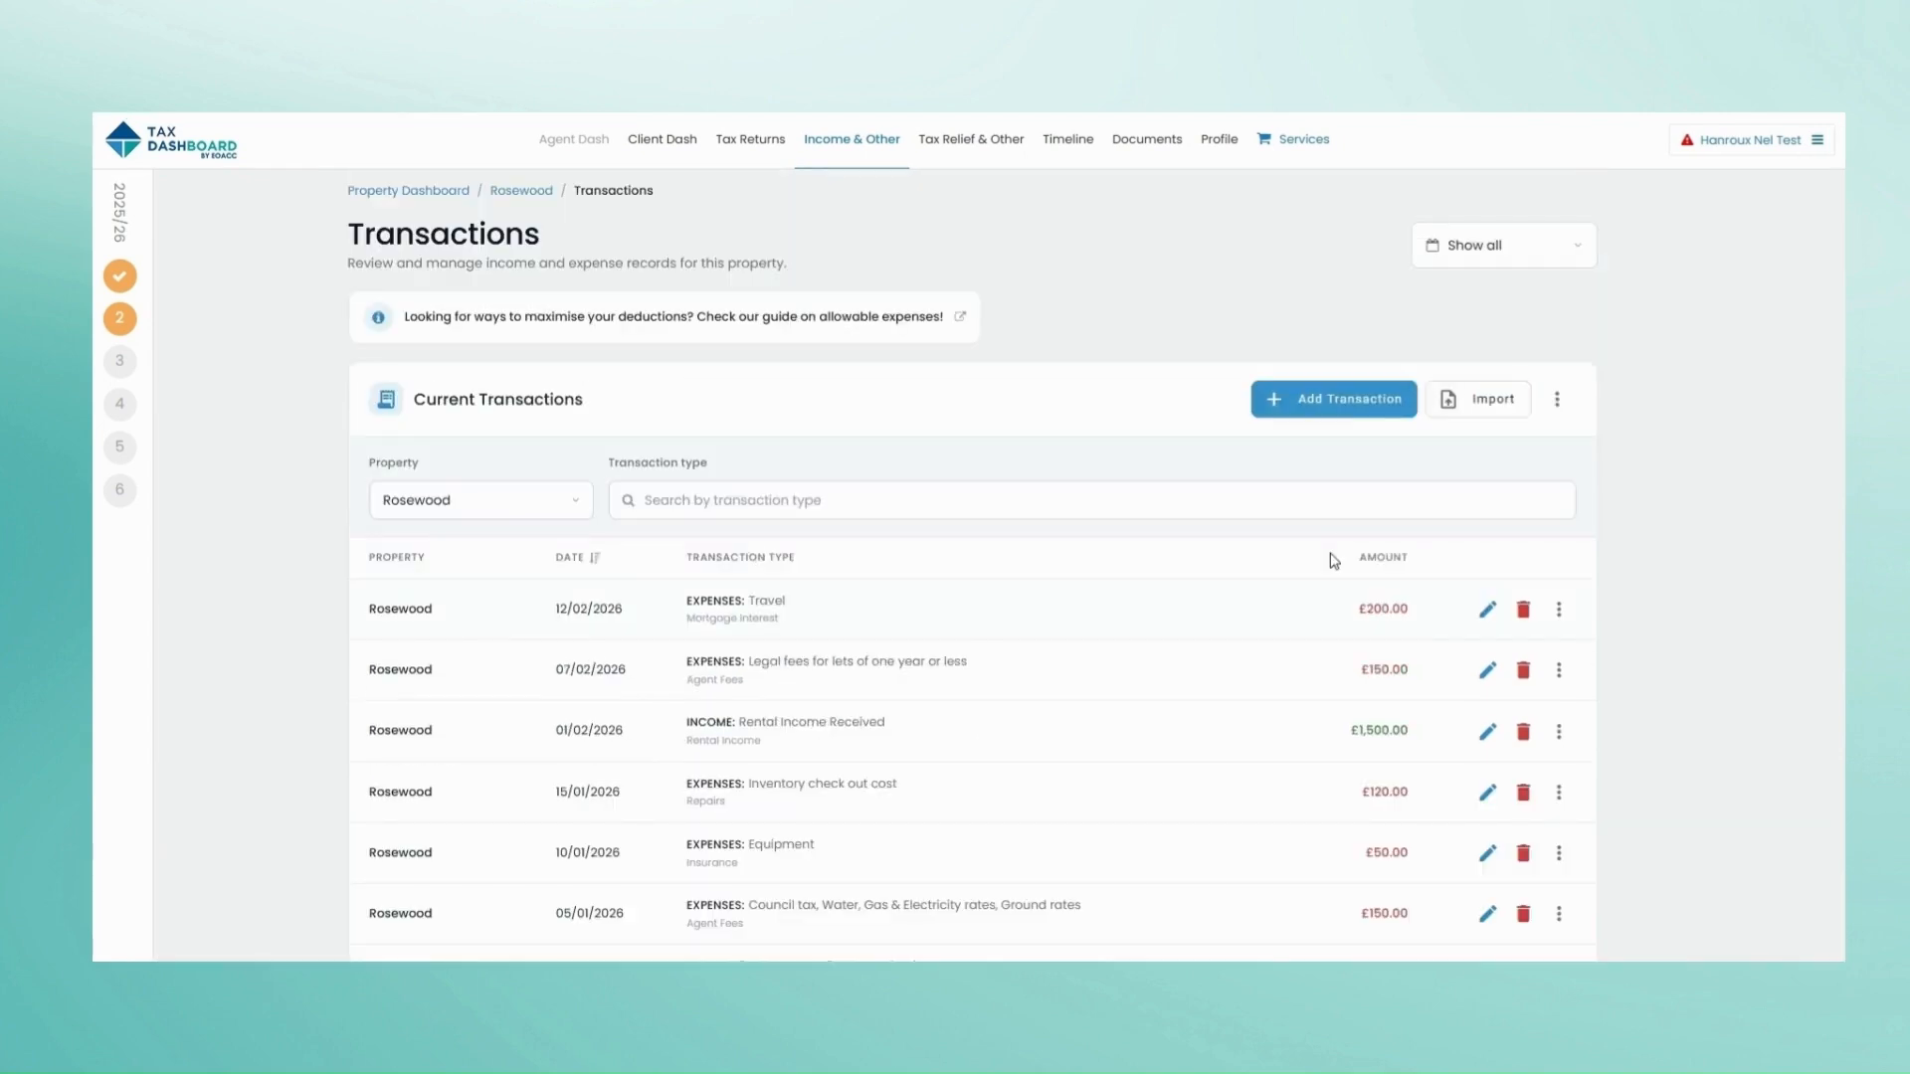
Step: Add a £1,500 Rental Income Received transaction dated 25/04/2026
{"action": "left_click", "coordinate": [1363, 408]}
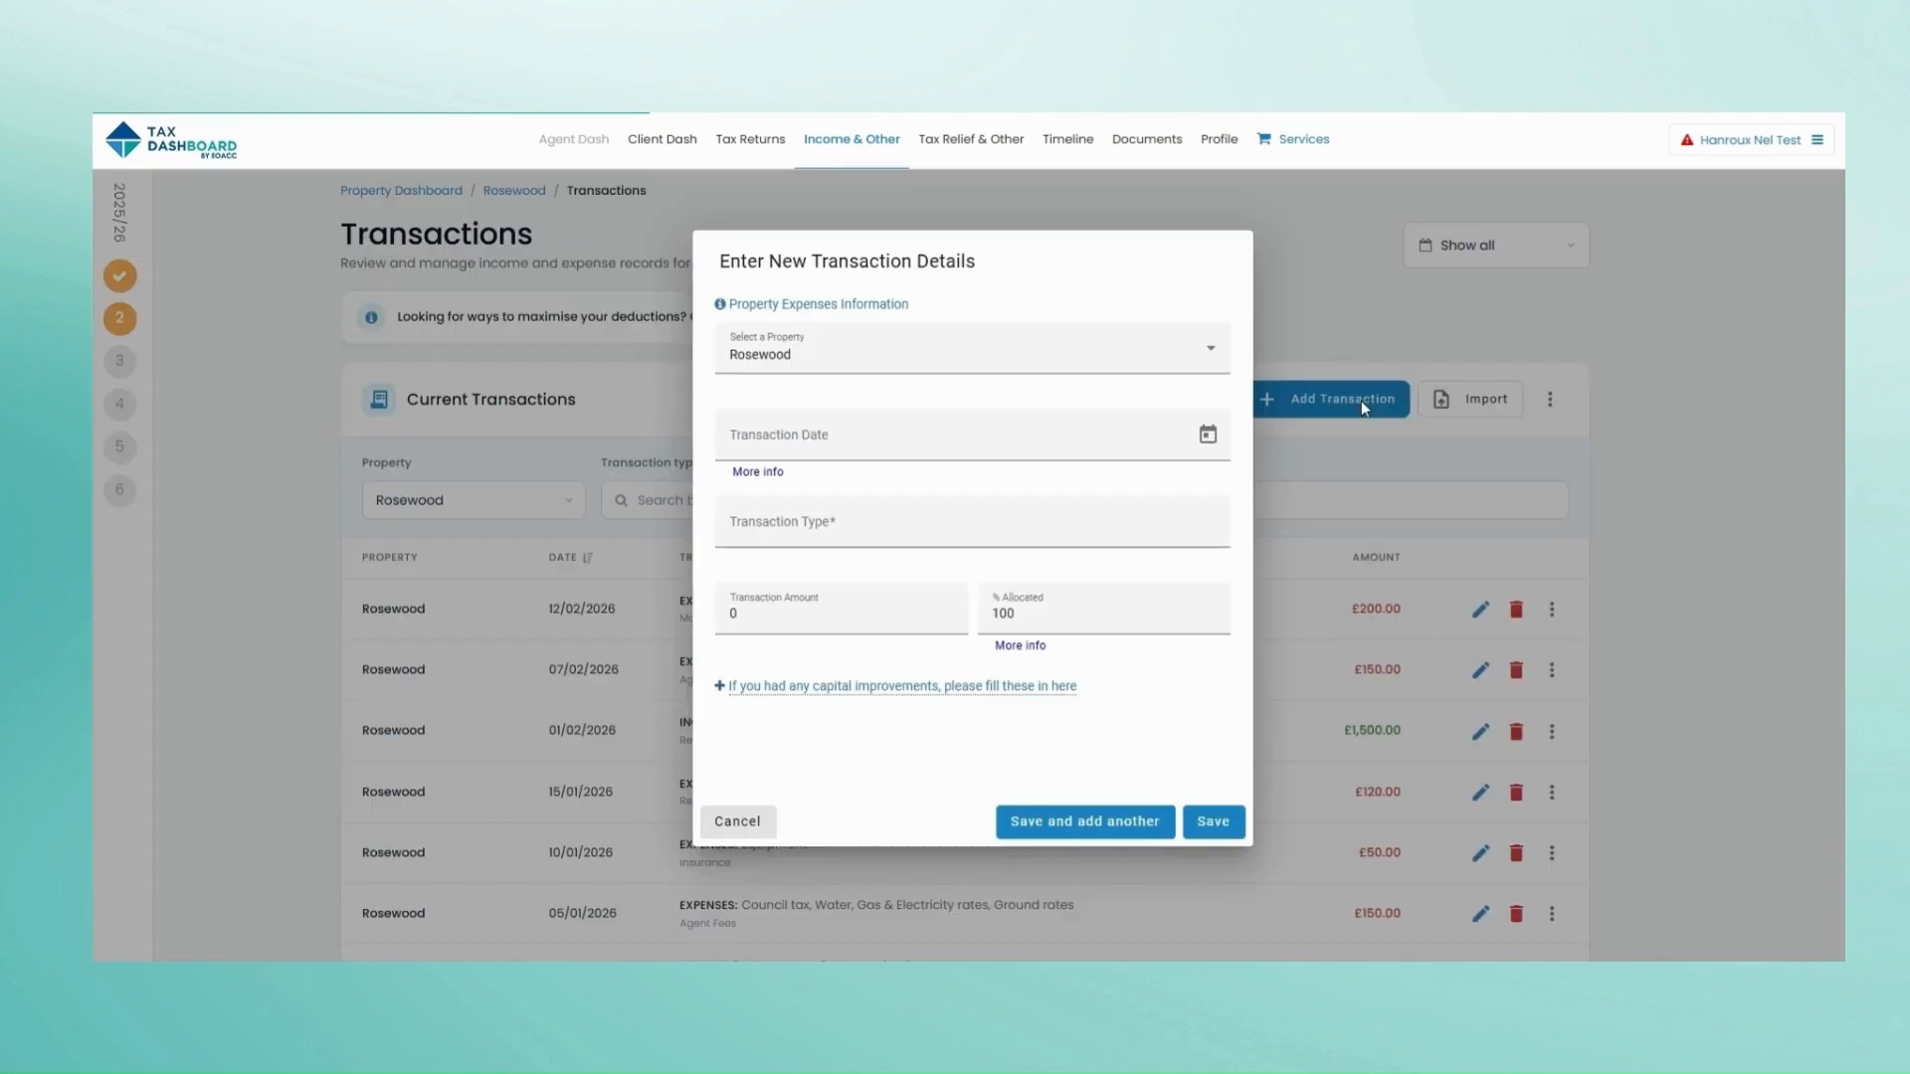
{"action": "left_click", "coordinate": [1204, 431]}
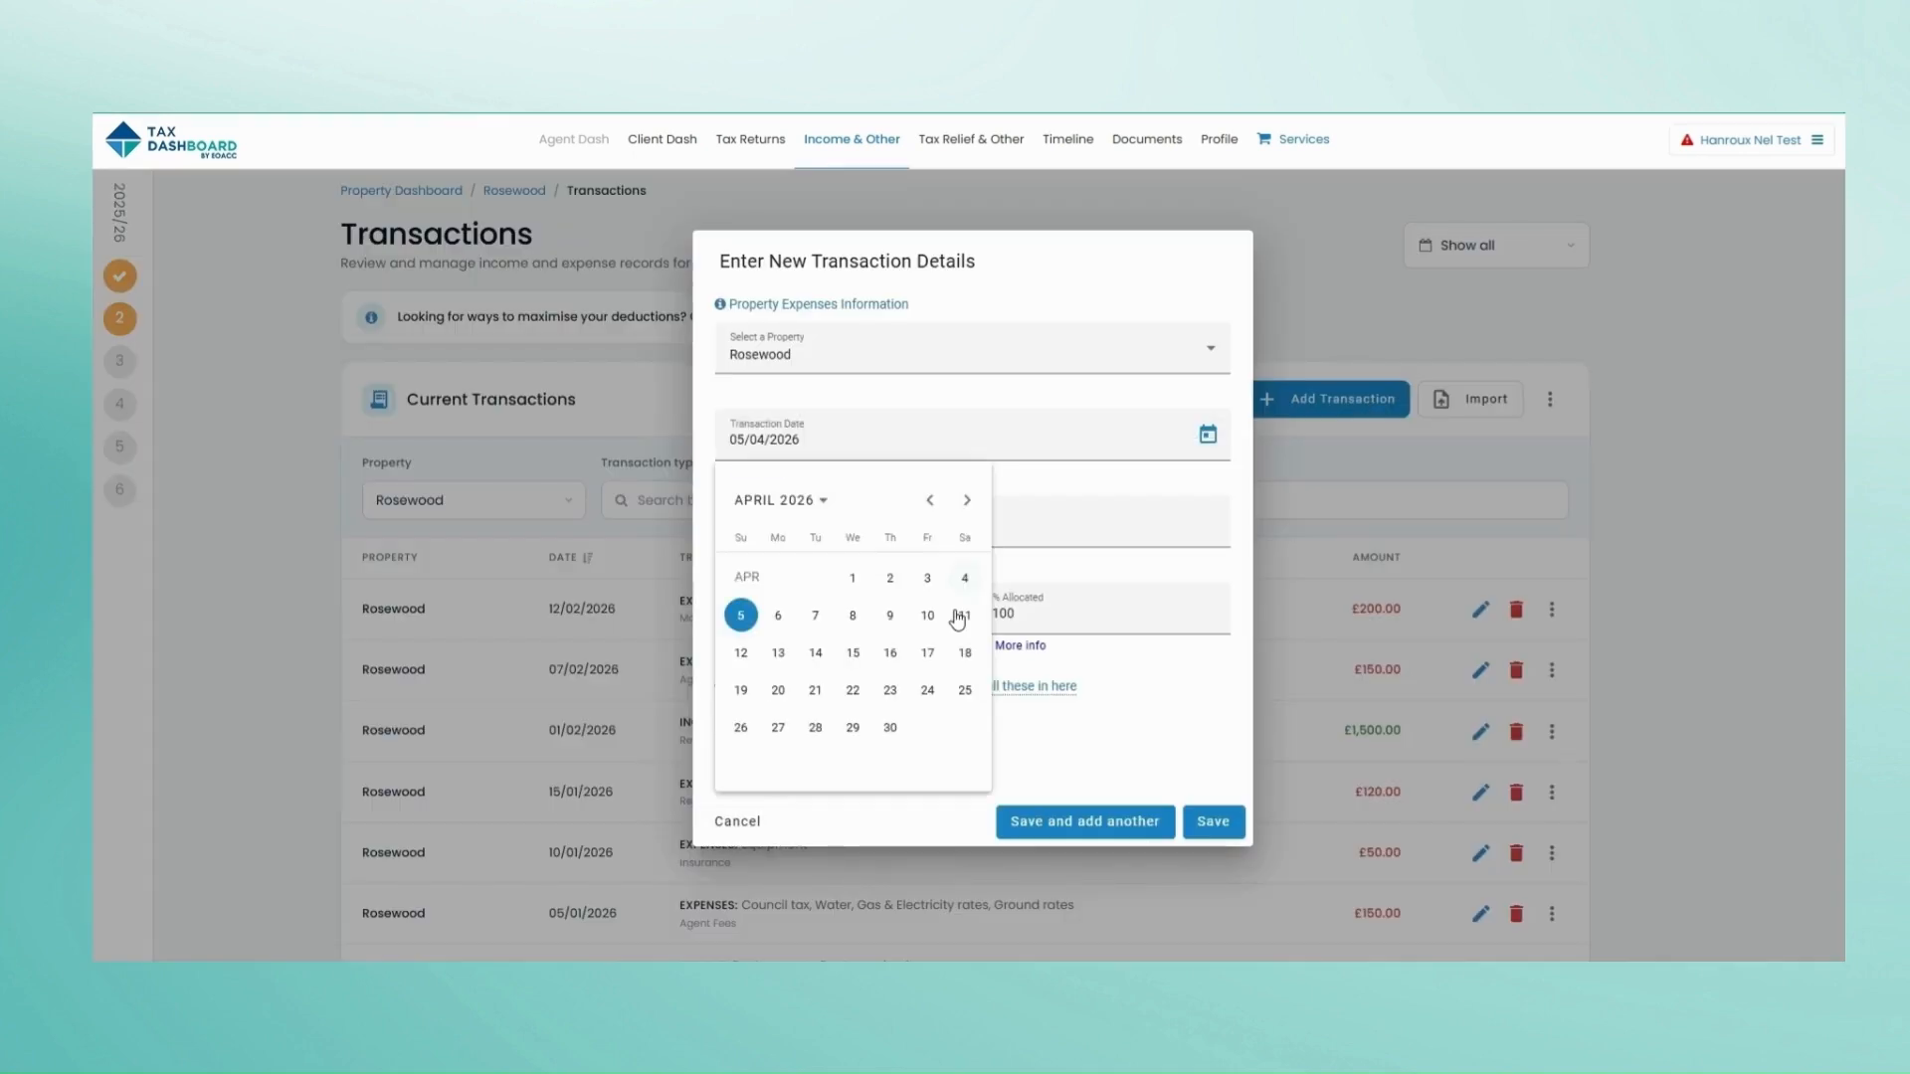
{"action": "left_click", "coordinate": [955, 691]}
{"action": "left_click", "coordinate": [840, 527]}
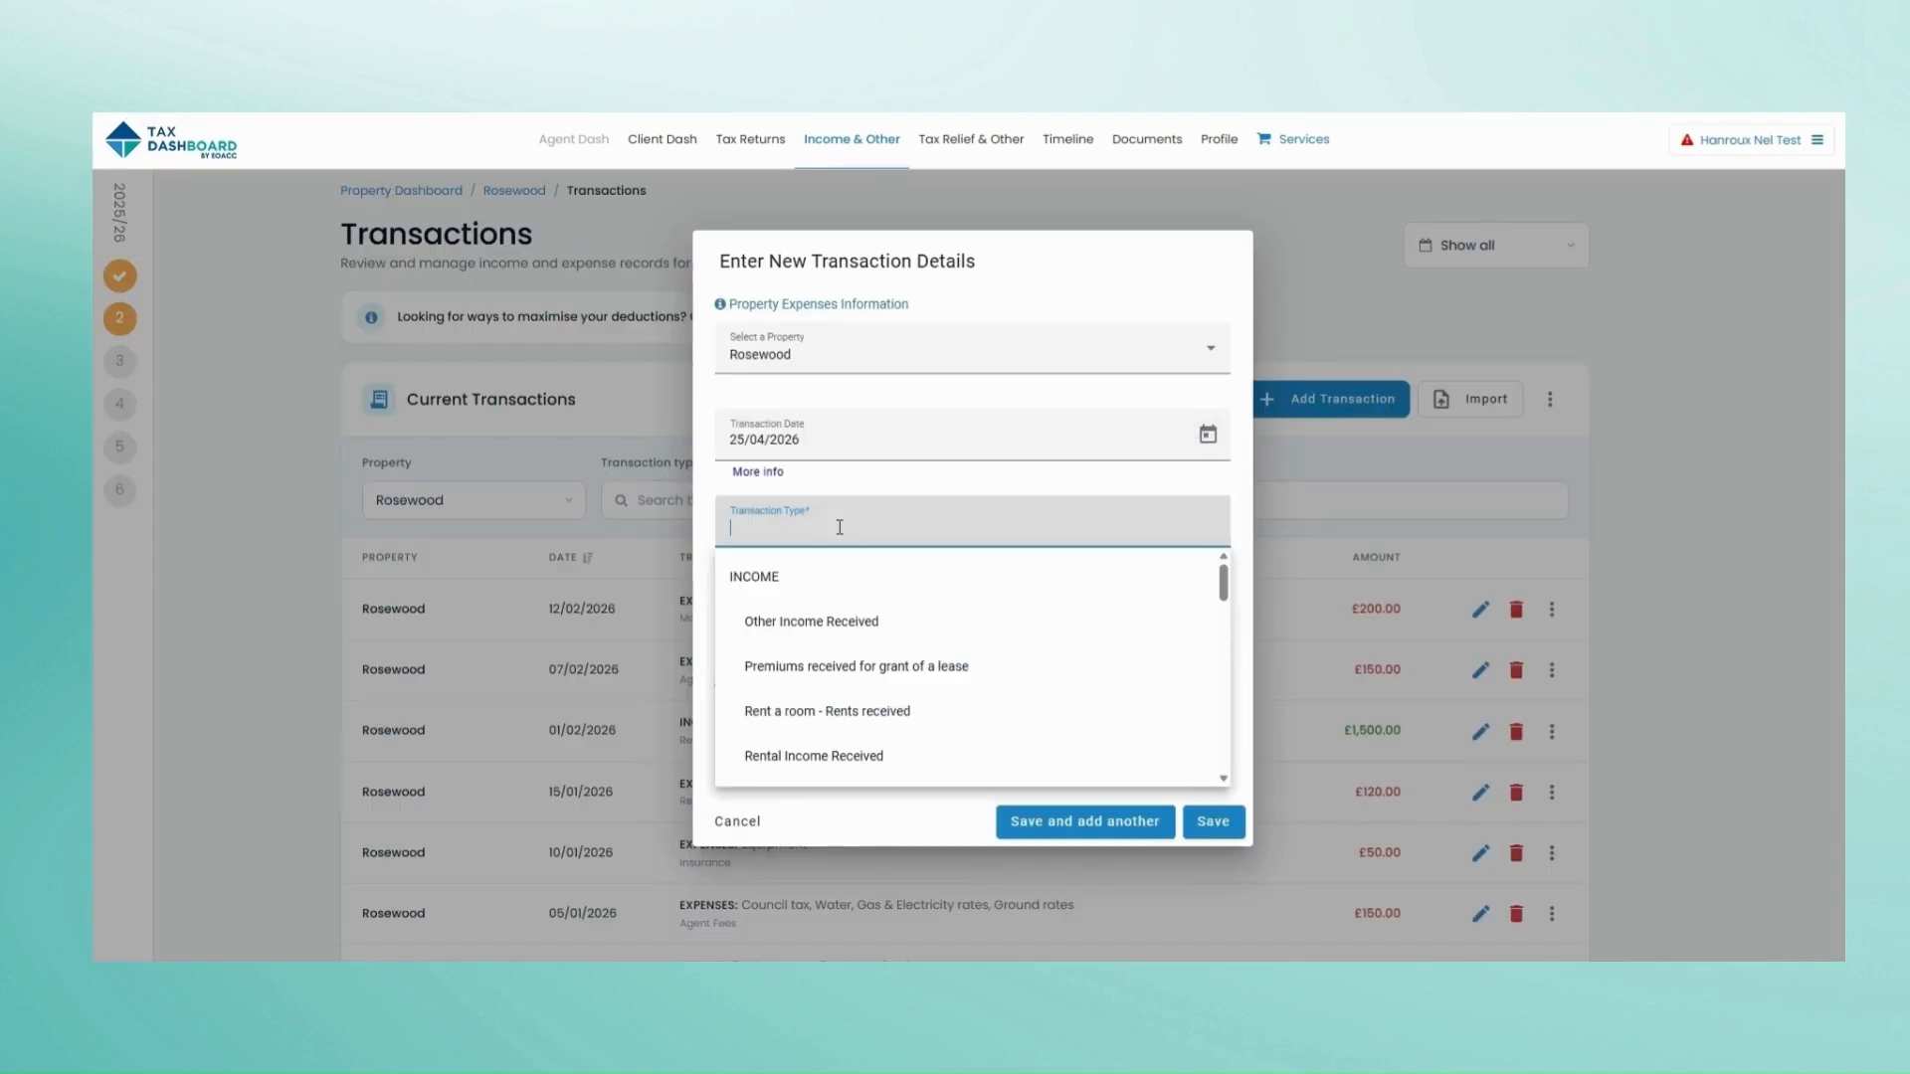
{"action": "left_click", "coordinate": [859, 754]}
{"action": "left_click", "coordinate": [778, 614]}
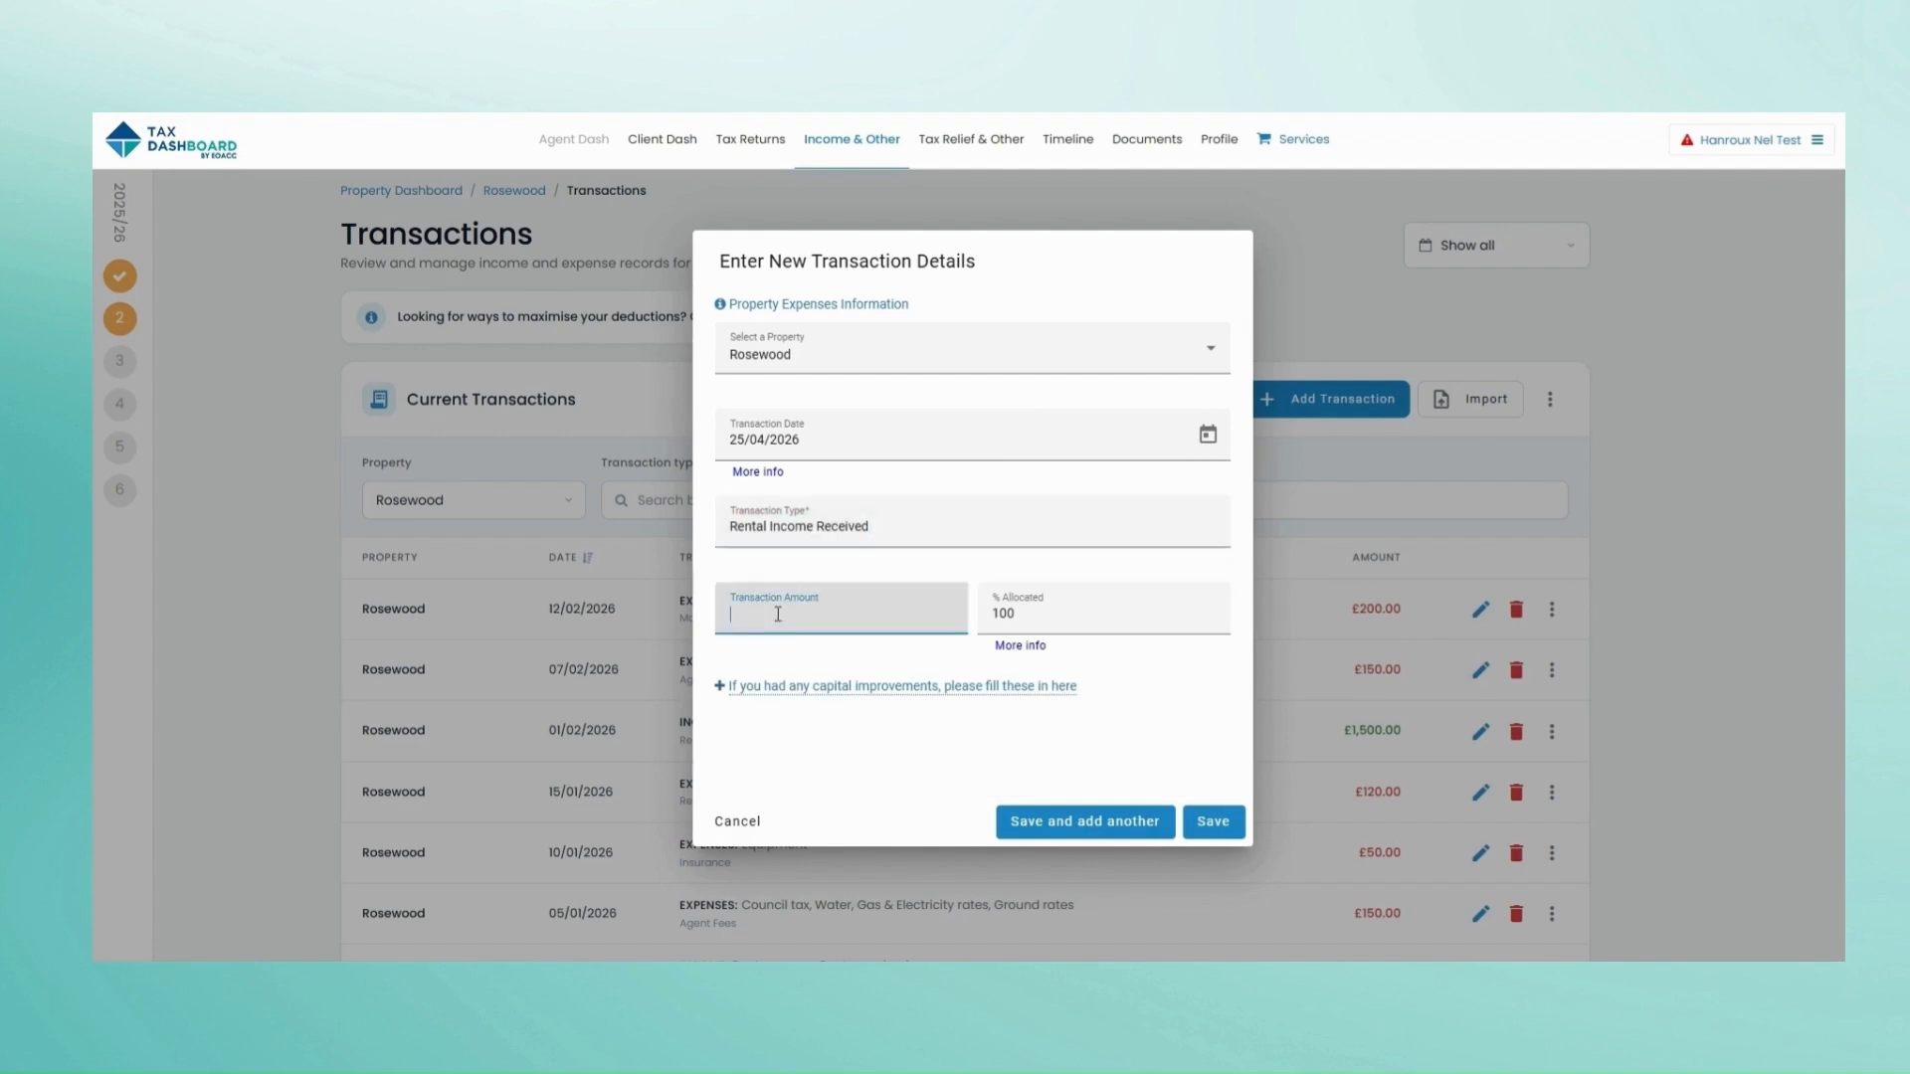
{"action": "type", "text": "1500"}
{"action": "left_click", "coordinate": [1212, 830]}
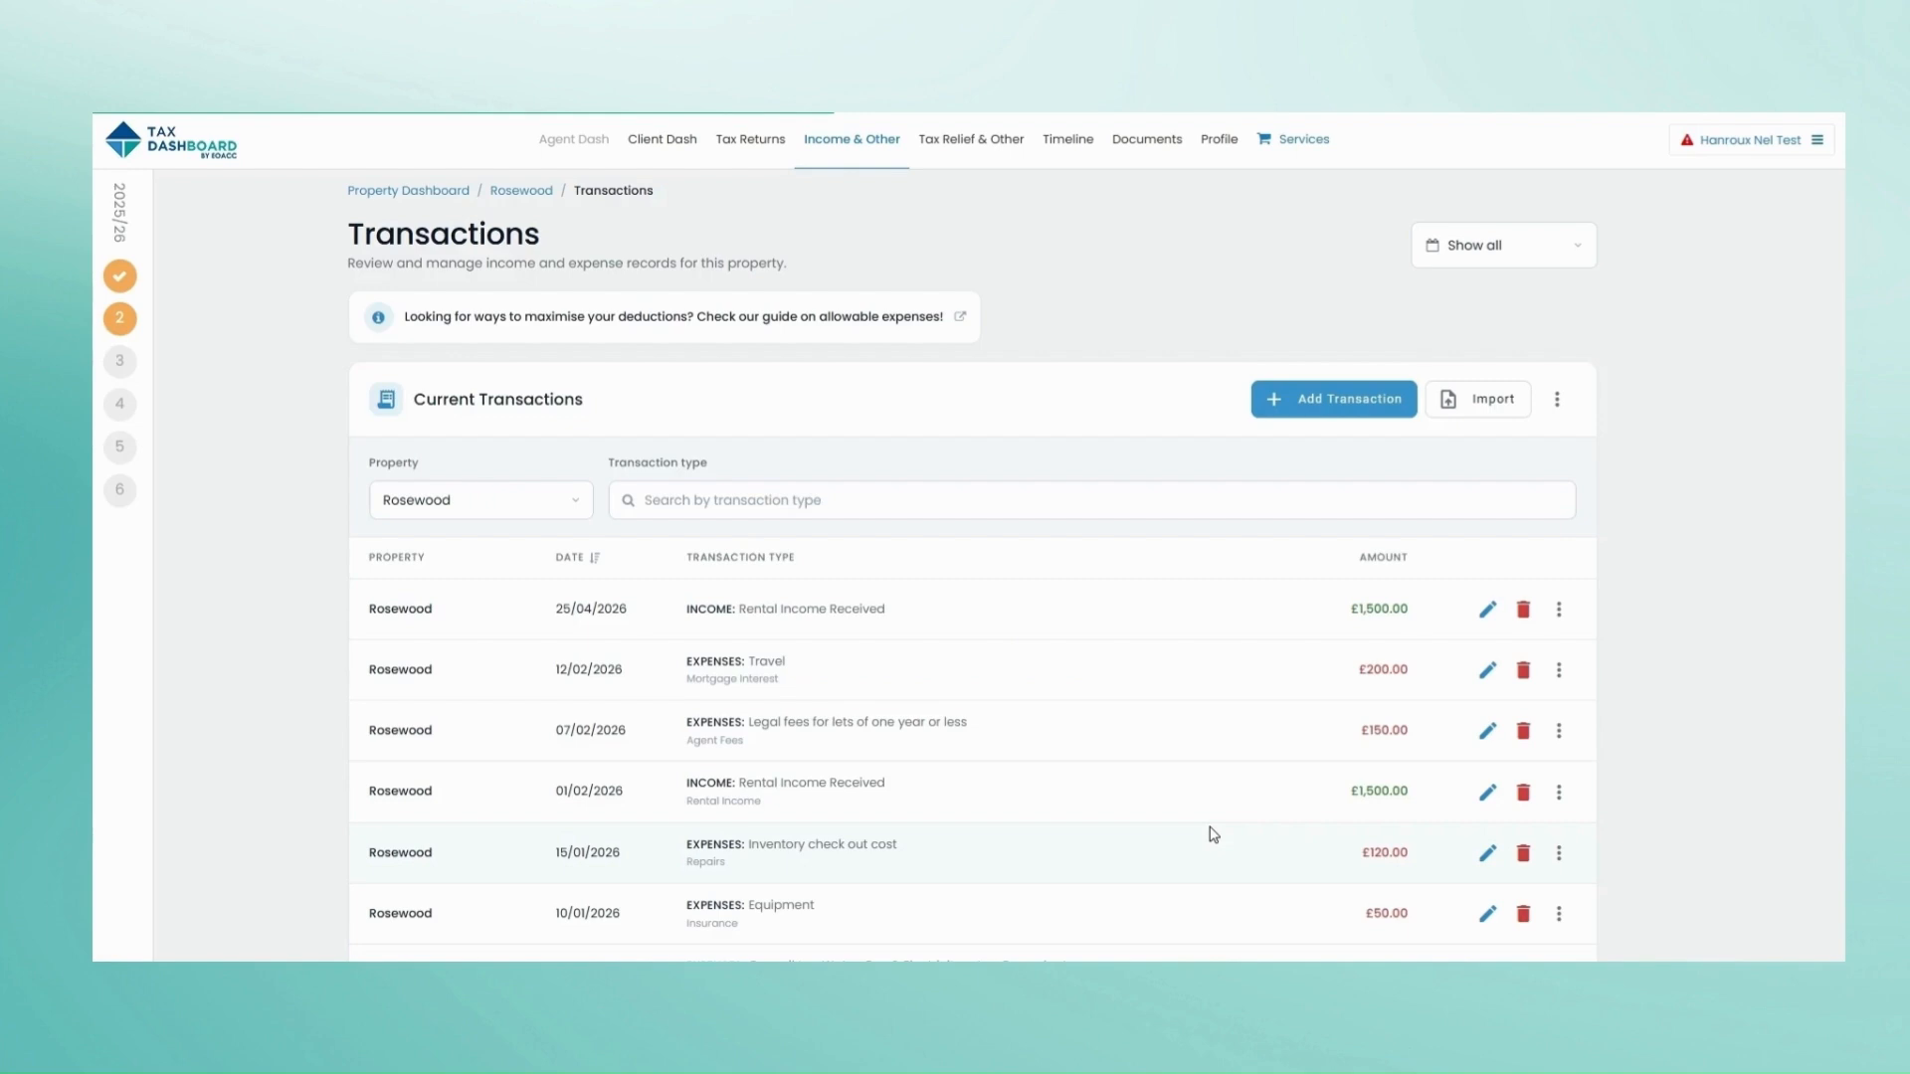
Step: Add a £200 Books and publications transaction dated 15/01/2026
{"action": "left_click", "coordinate": [1335, 396]}
{"action": "left_click", "coordinate": [1198, 444]}
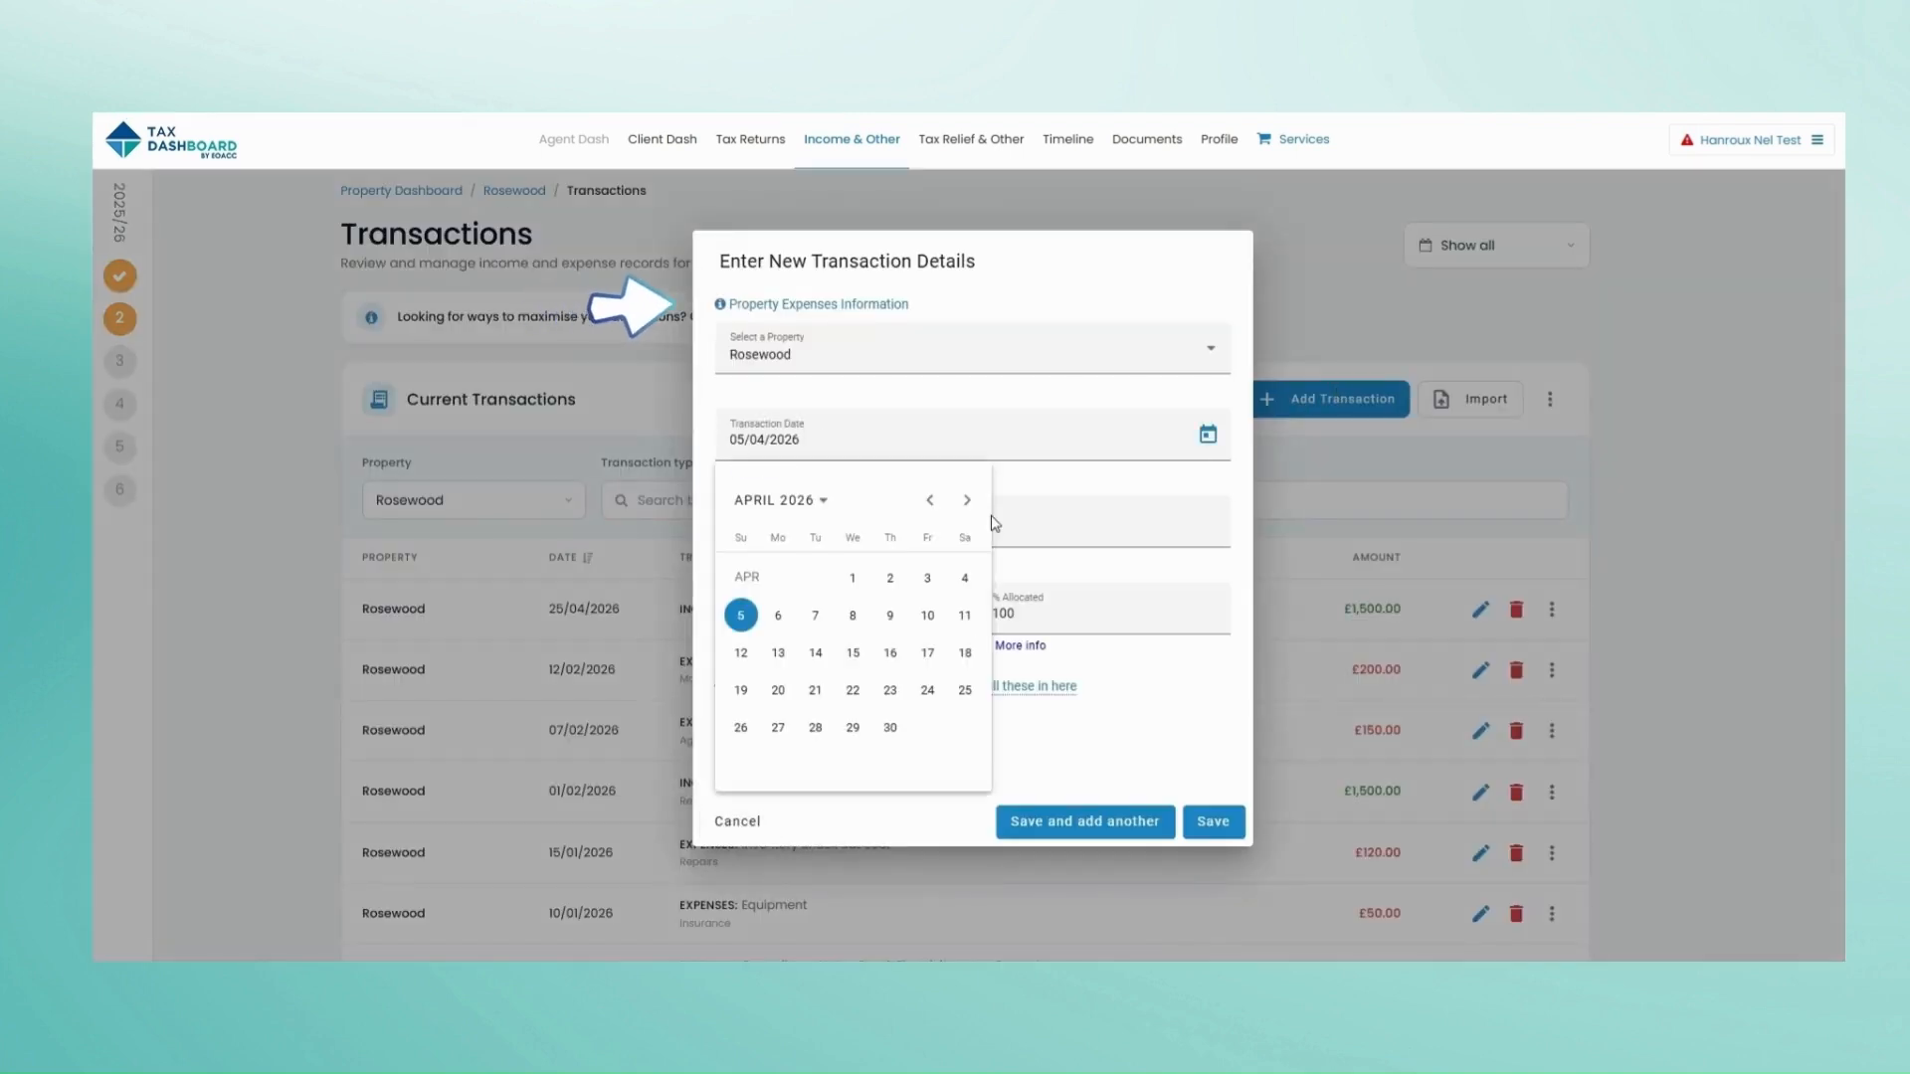
{"action": "left_click", "coordinate": [929, 503]}
{"action": "left_click", "coordinate": [930, 502]}
{"action": "left_click", "coordinate": [930, 502]}
{"action": "left_click", "coordinate": [894, 654]}
{"action": "left_click", "coordinate": [955, 523]}
{"action": "scroll", "coordinate": [929, 657], "scroll_direction": "down", "scroll_amount": 5}
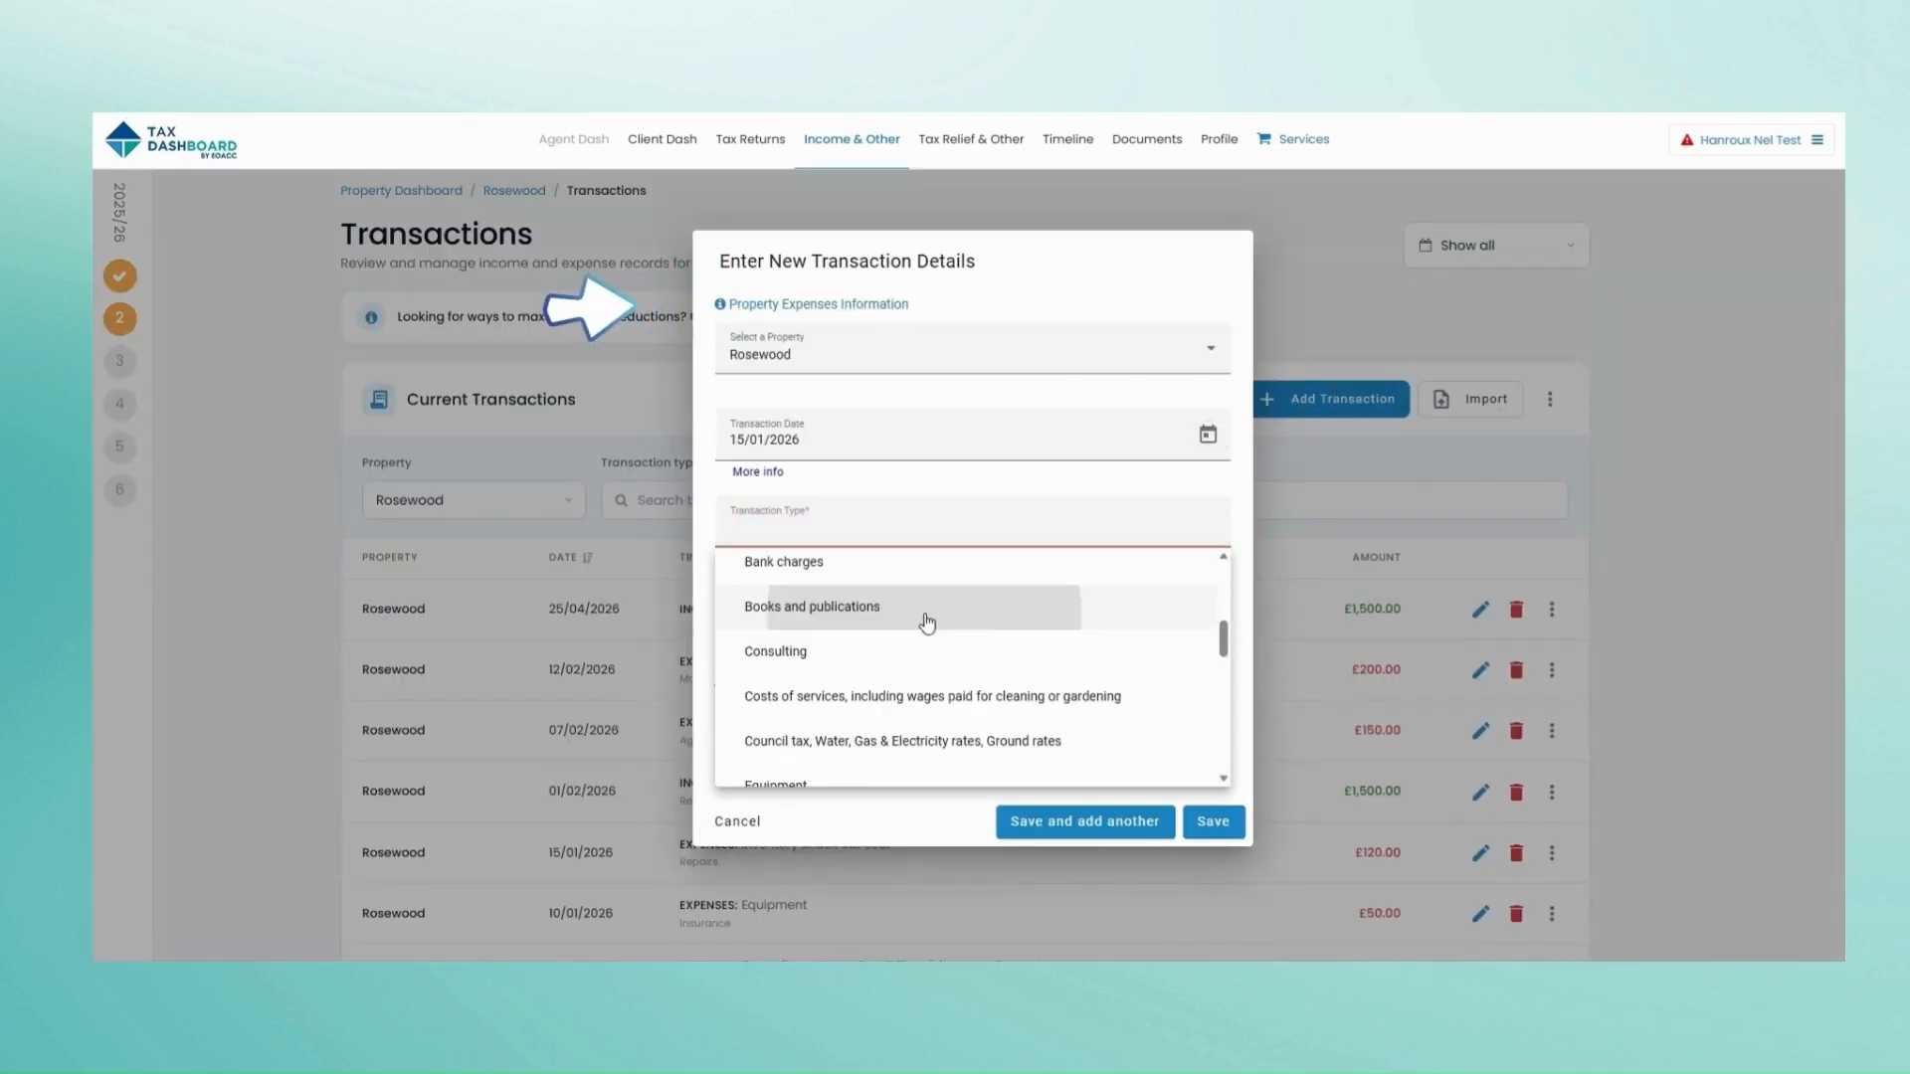
{"action": "left_click", "coordinate": [929, 623]}
{"action": "left_click", "coordinate": [882, 610]}
{"action": "type", "text": "200"}
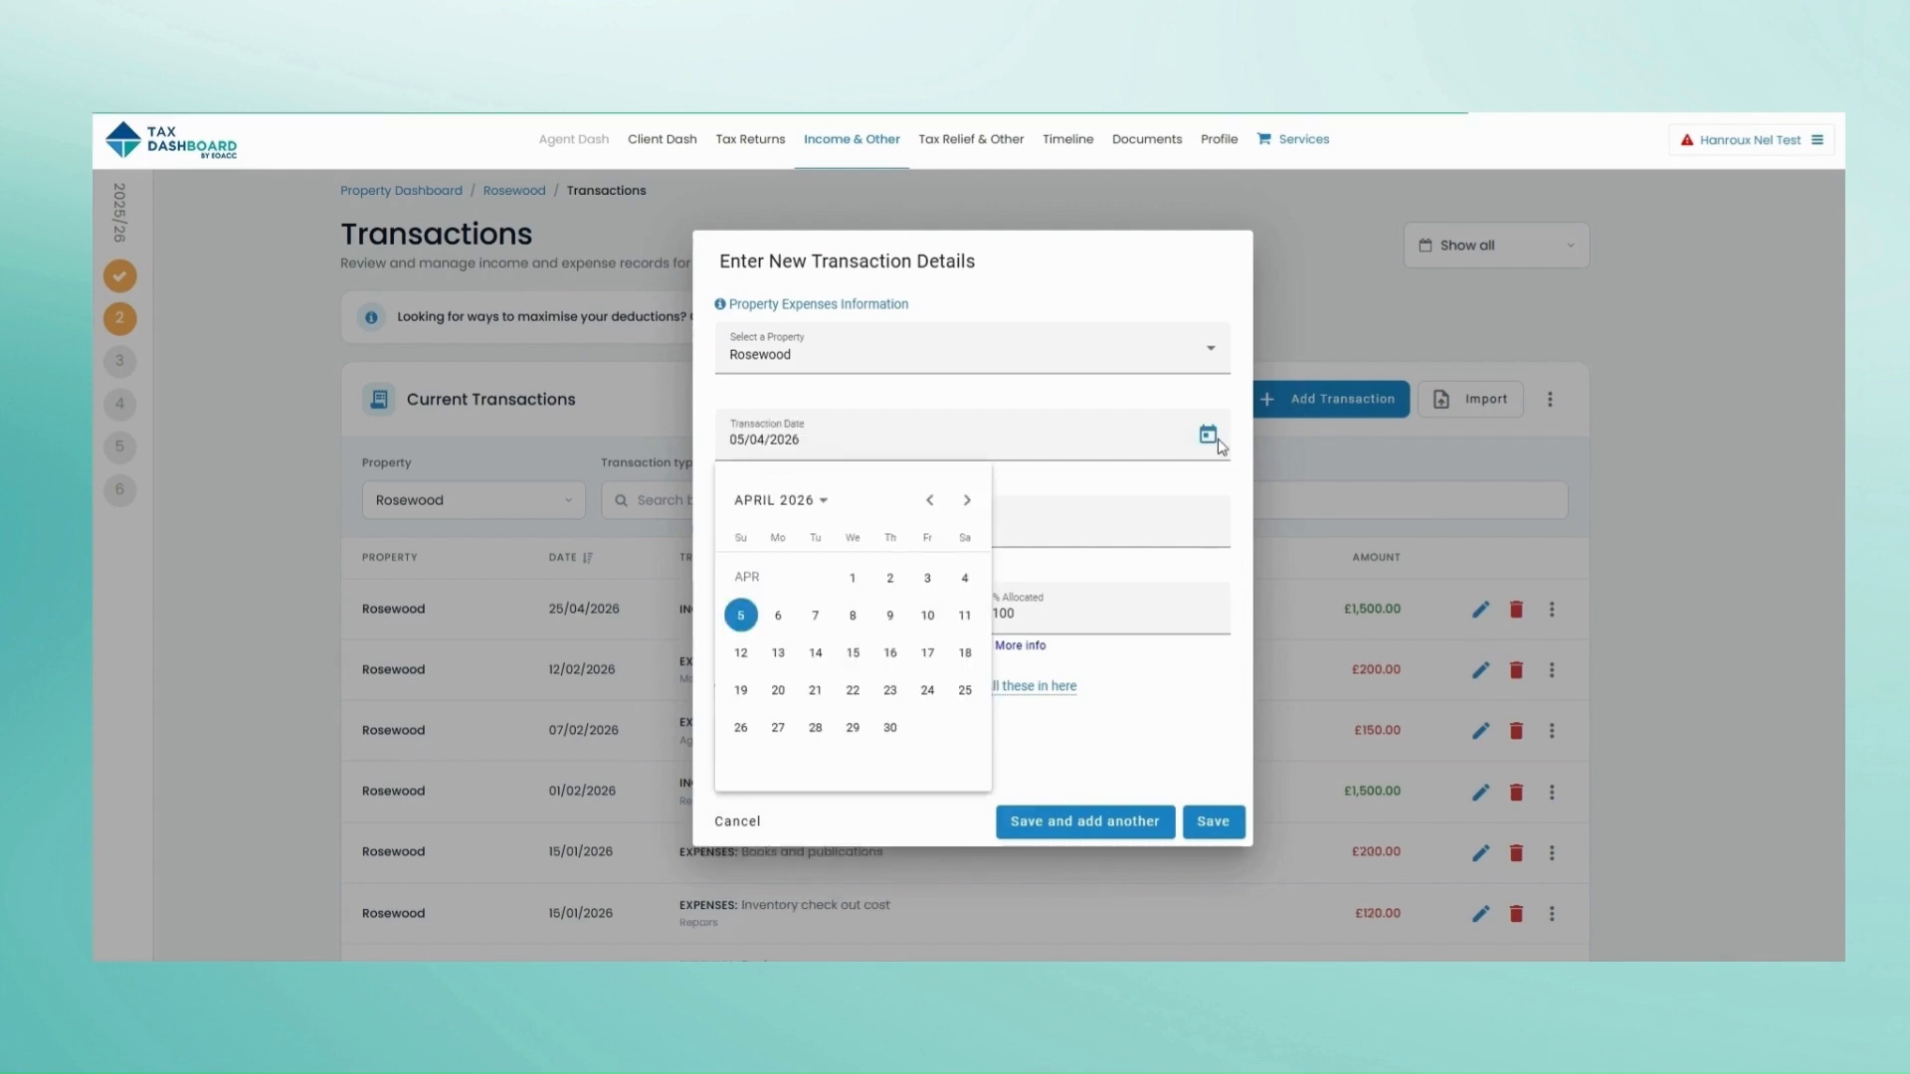
Step: Add a £400 Equipment transaction with 50% allocated and save it
{"action": "left_click", "coordinate": [747, 609]}
{"action": "left_click", "coordinate": [896, 522]}
{"action": "type", "text": "equi"}
{"action": "left_click", "coordinate": [885, 622]}
{"action": "left_click", "coordinate": [841, 610]}
{"action": "type", "text": "400"}
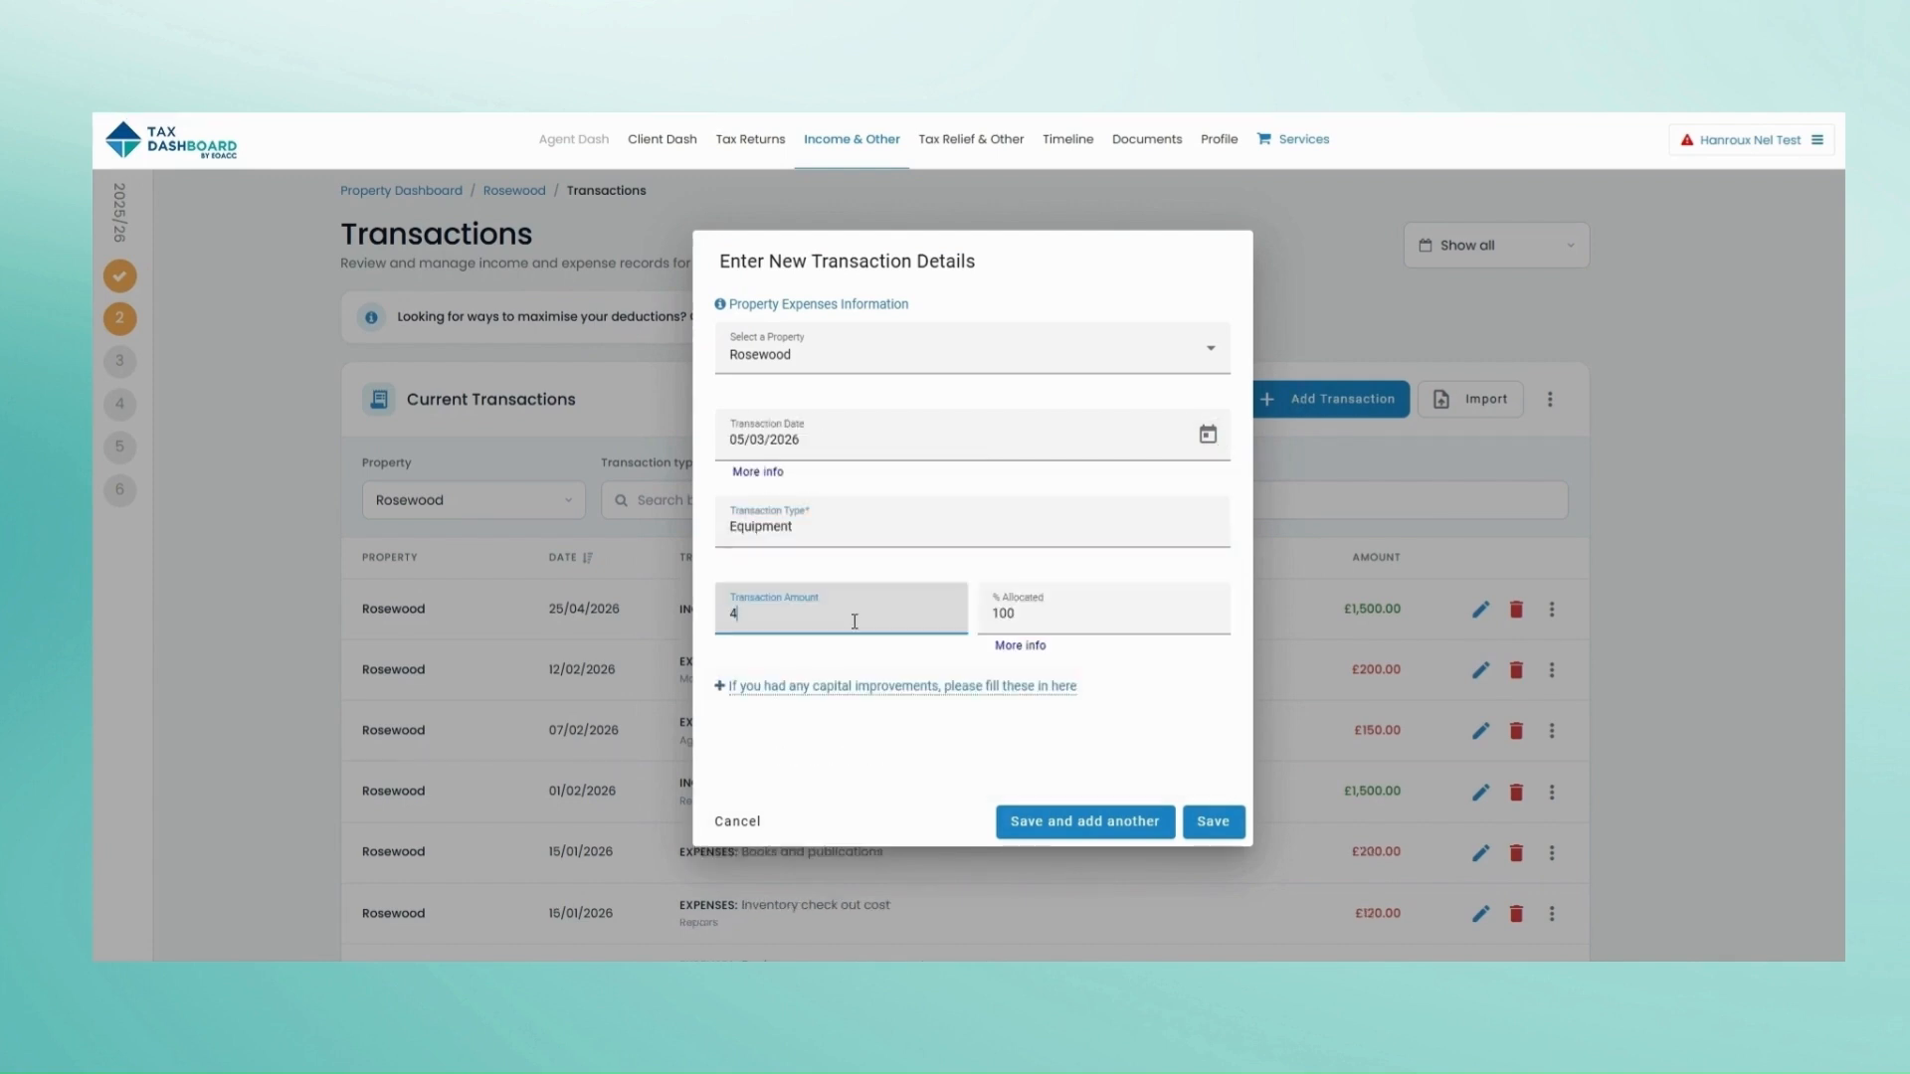
{"action": "left_click", "coordinate": [1018, 609]}
{"action": "type", "text": "50"}
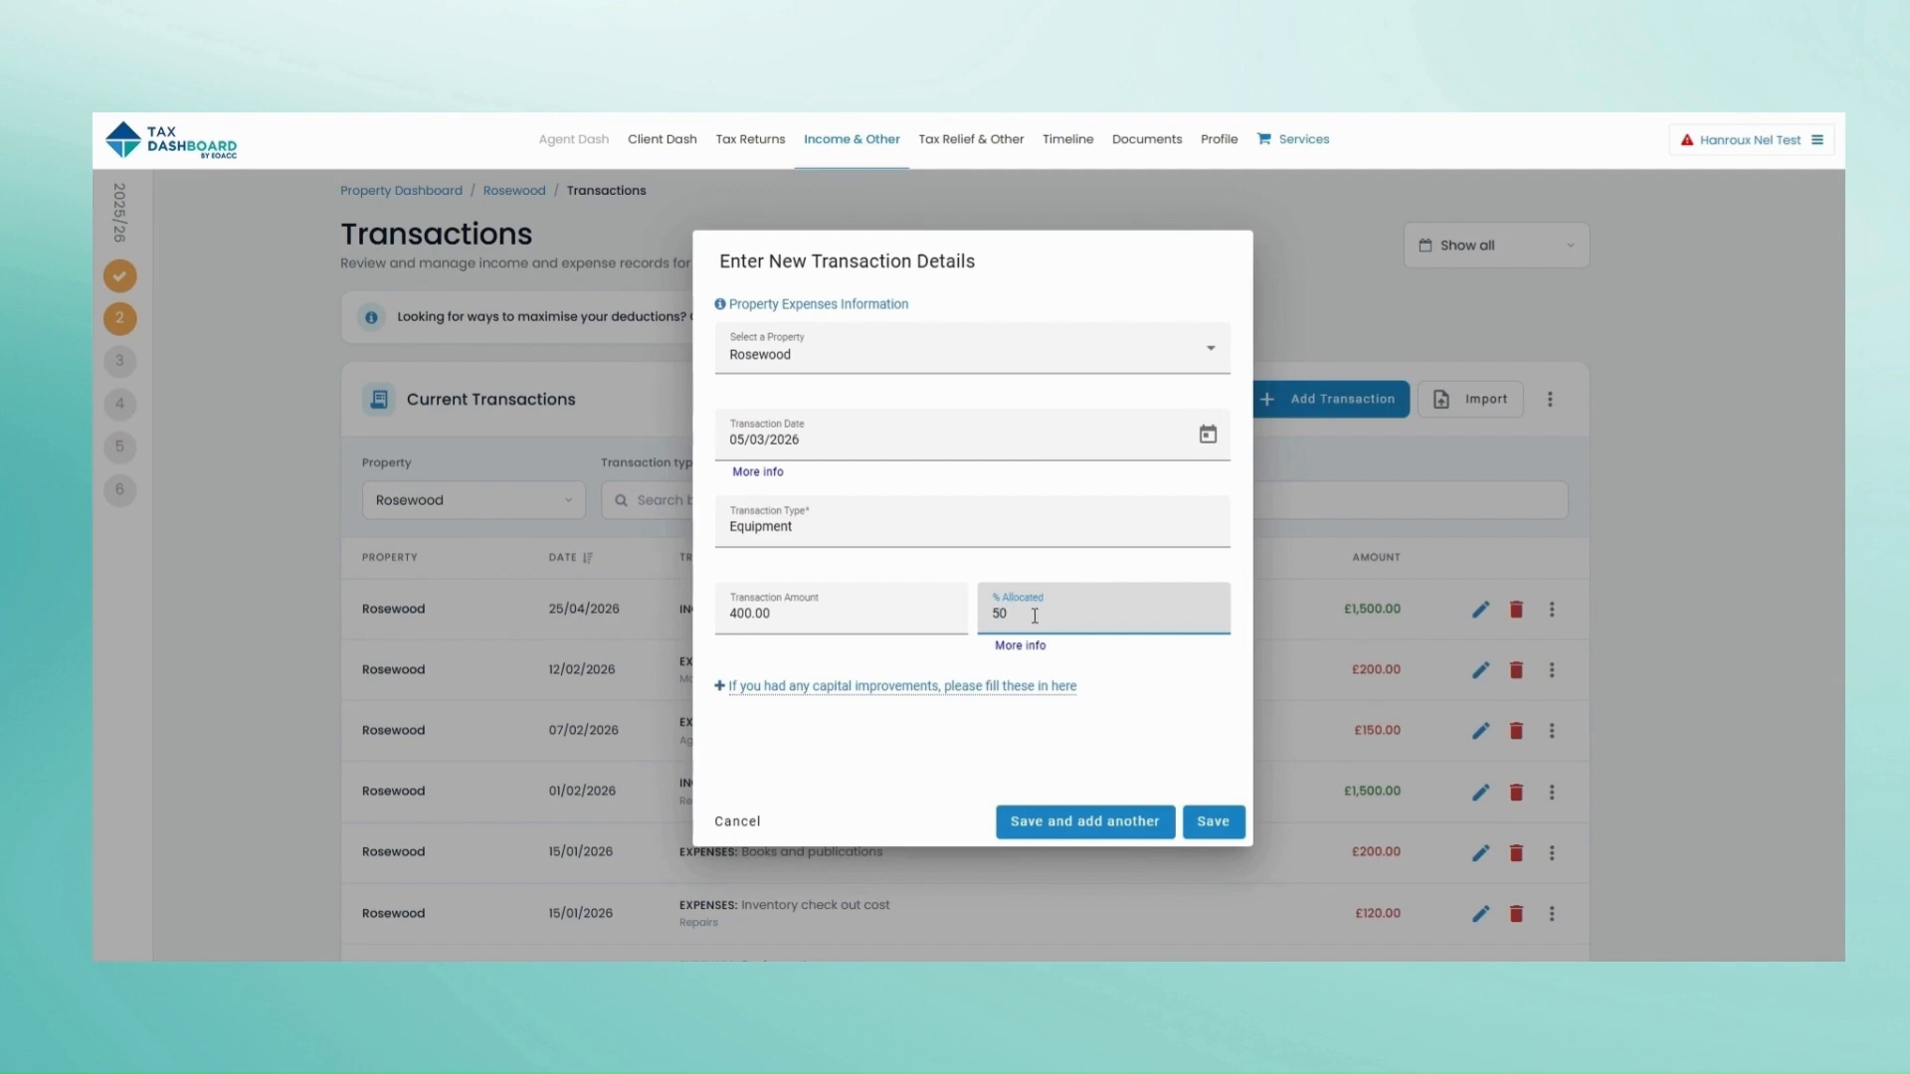
{"action": "left_click", "coordinate": [1206, 824]}
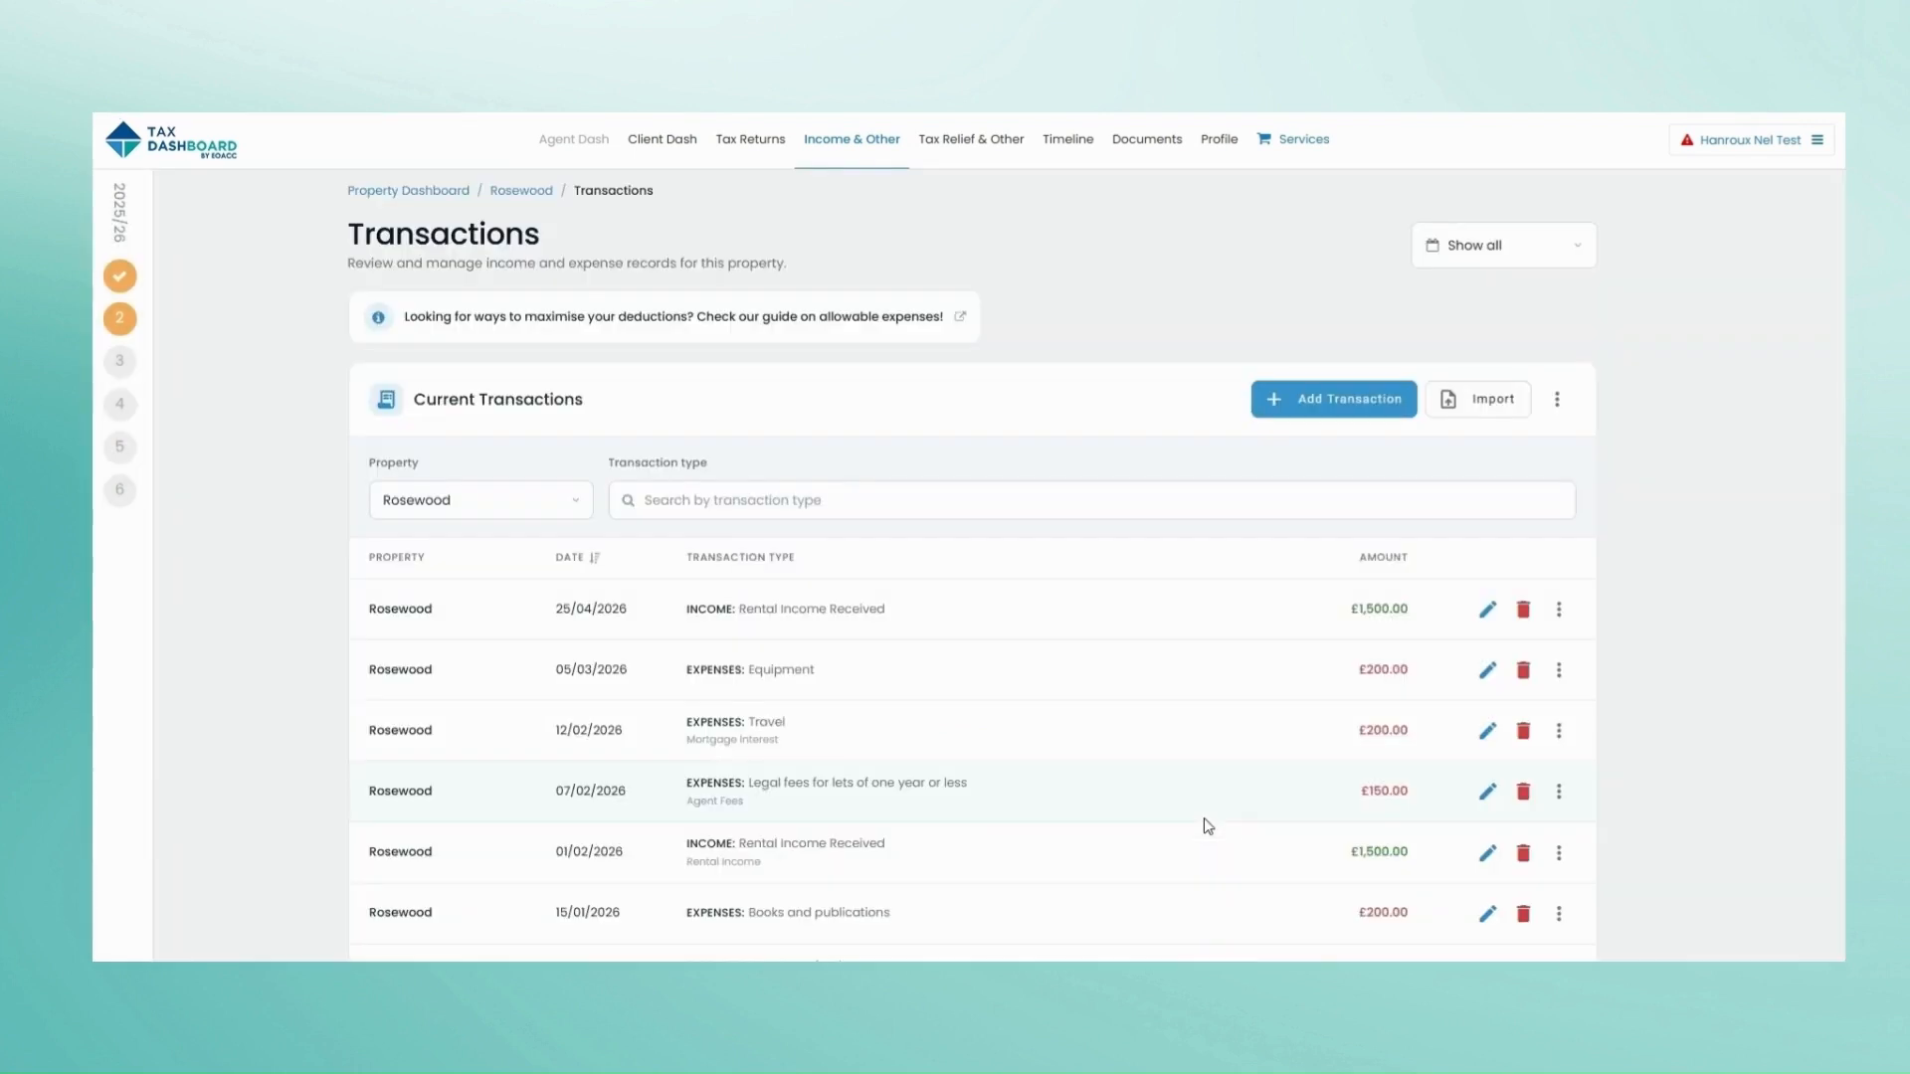
Step: Search transaction type 'equipme' to show Equipment entries, then open Rosewood's income statement
{"action": "left_click", "coordinate": [1530, 252]}
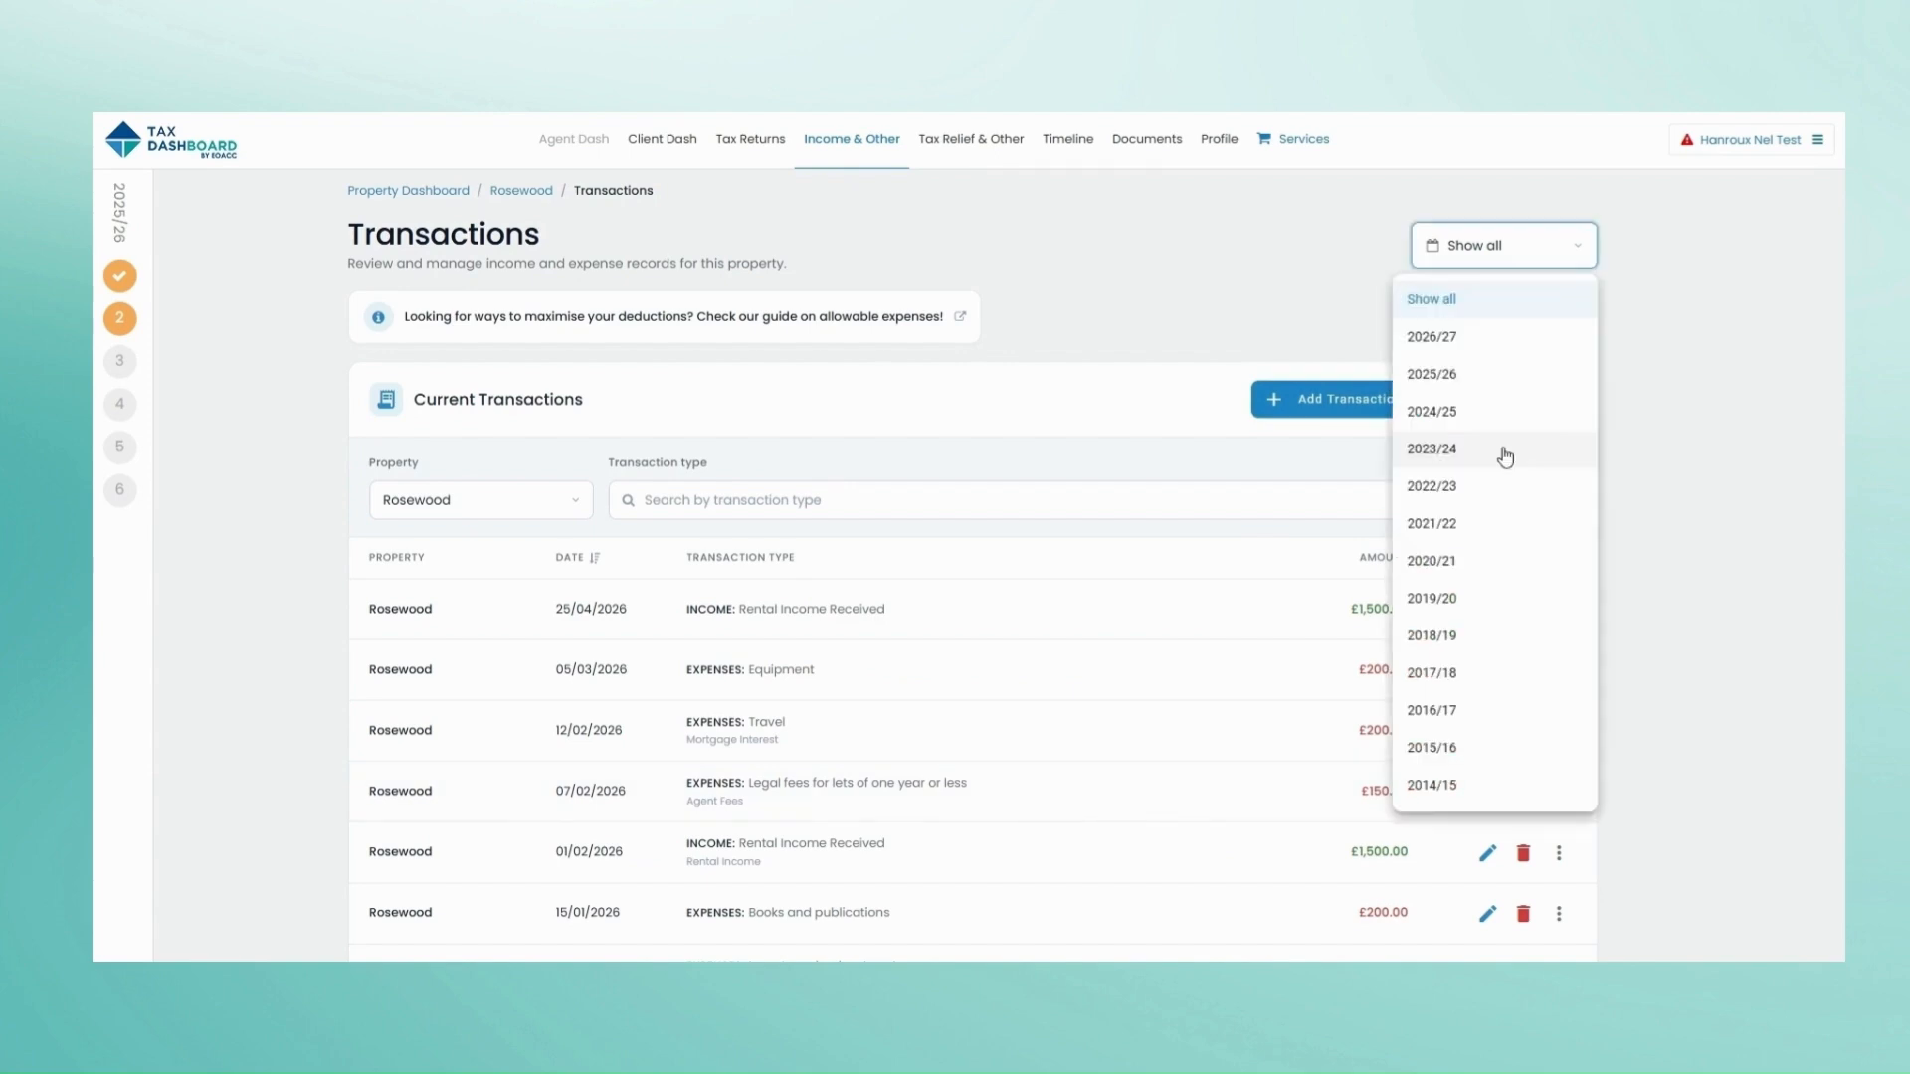
{"action": "left_click", "coordinate": [1208, 589]}
{"action": "left_click", "coordinate": [732, 501]}
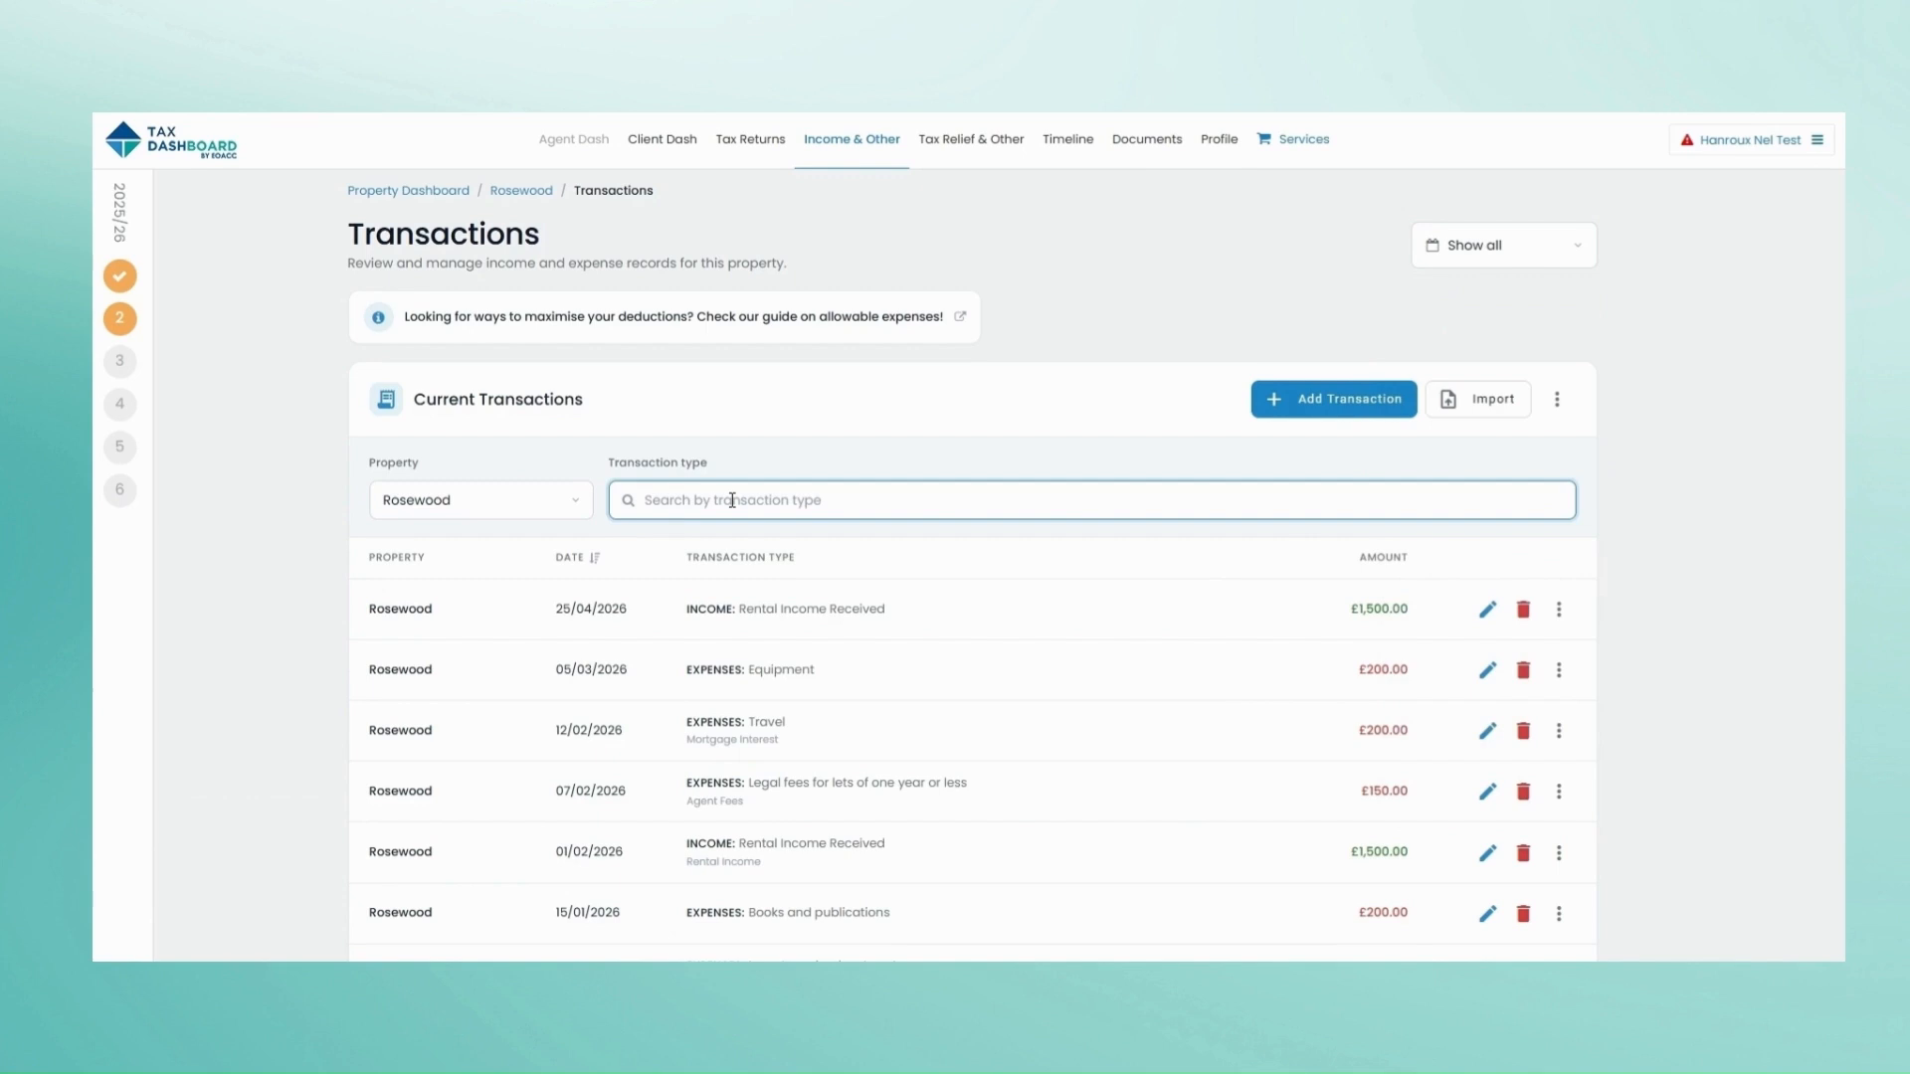
{"action": "type", "text": "equipme"}
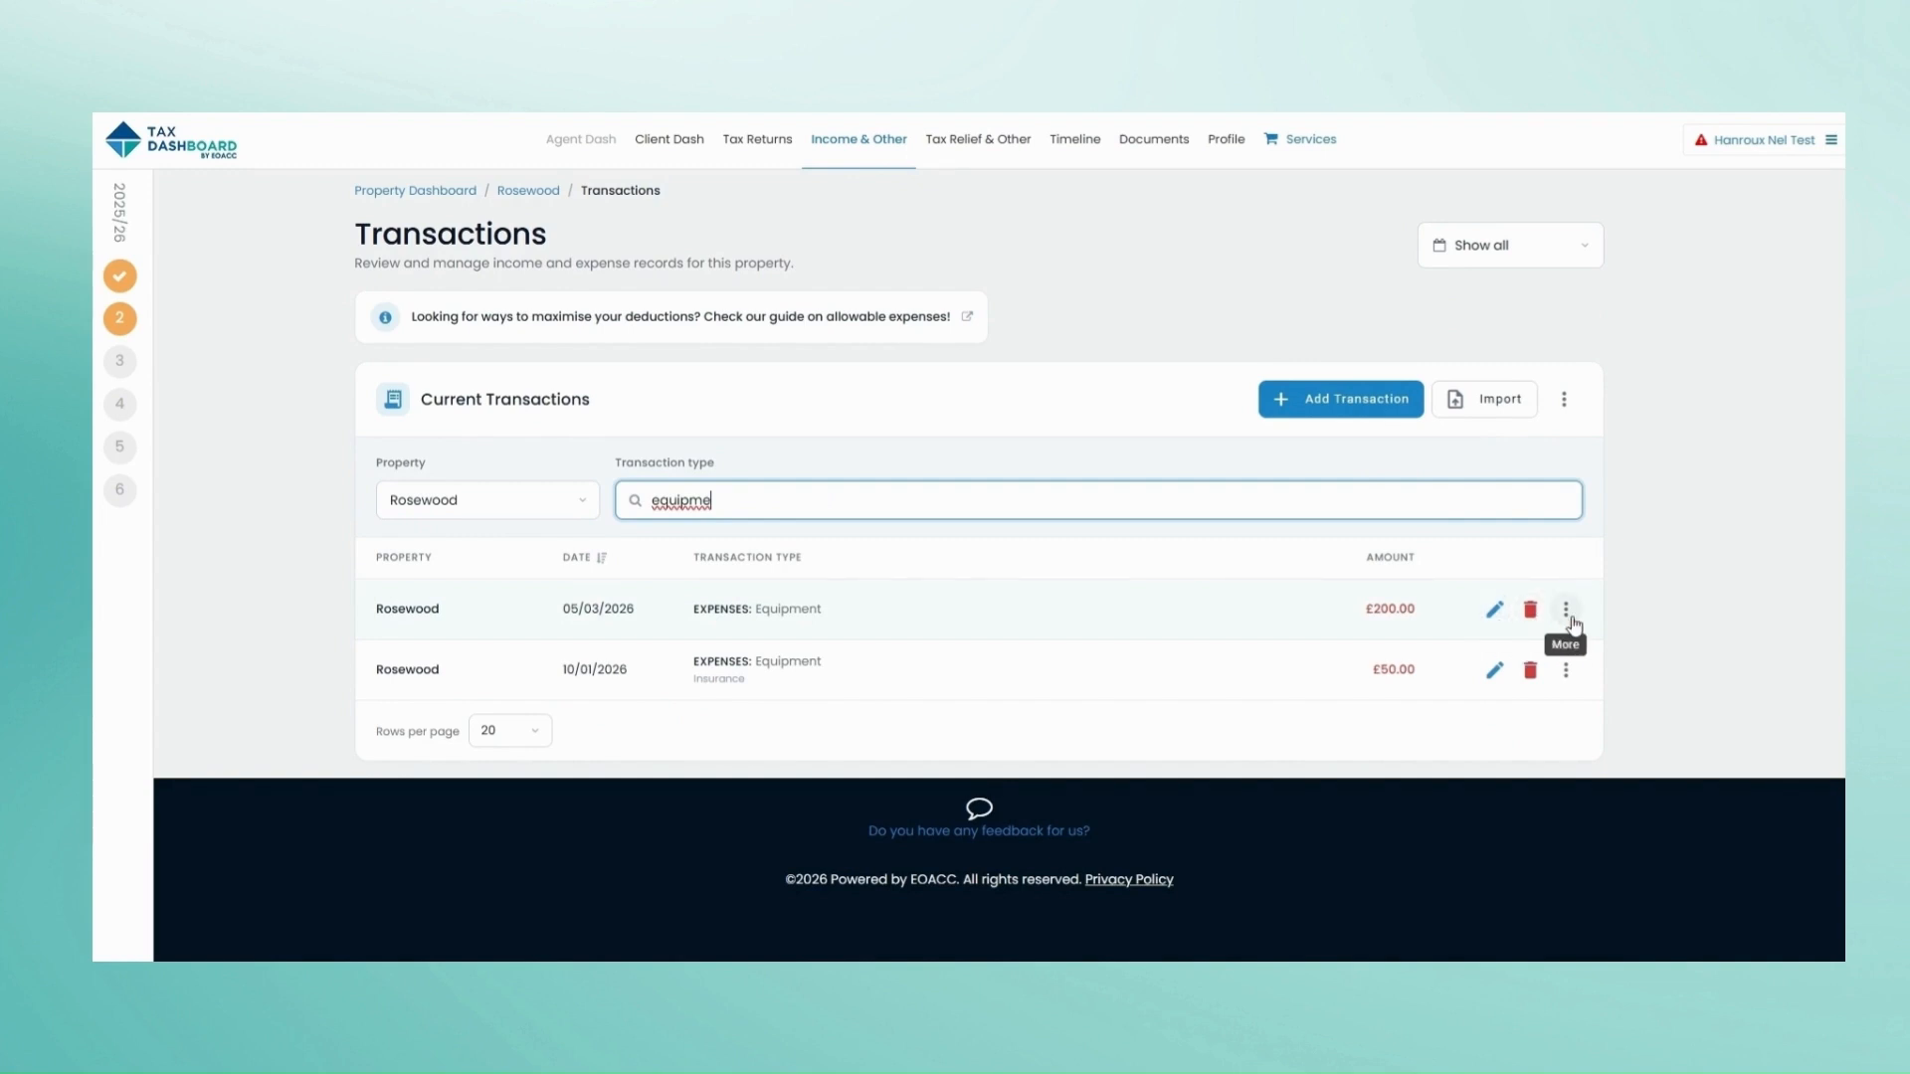
{"action": "left_click", "coordinate": [704, 425]}
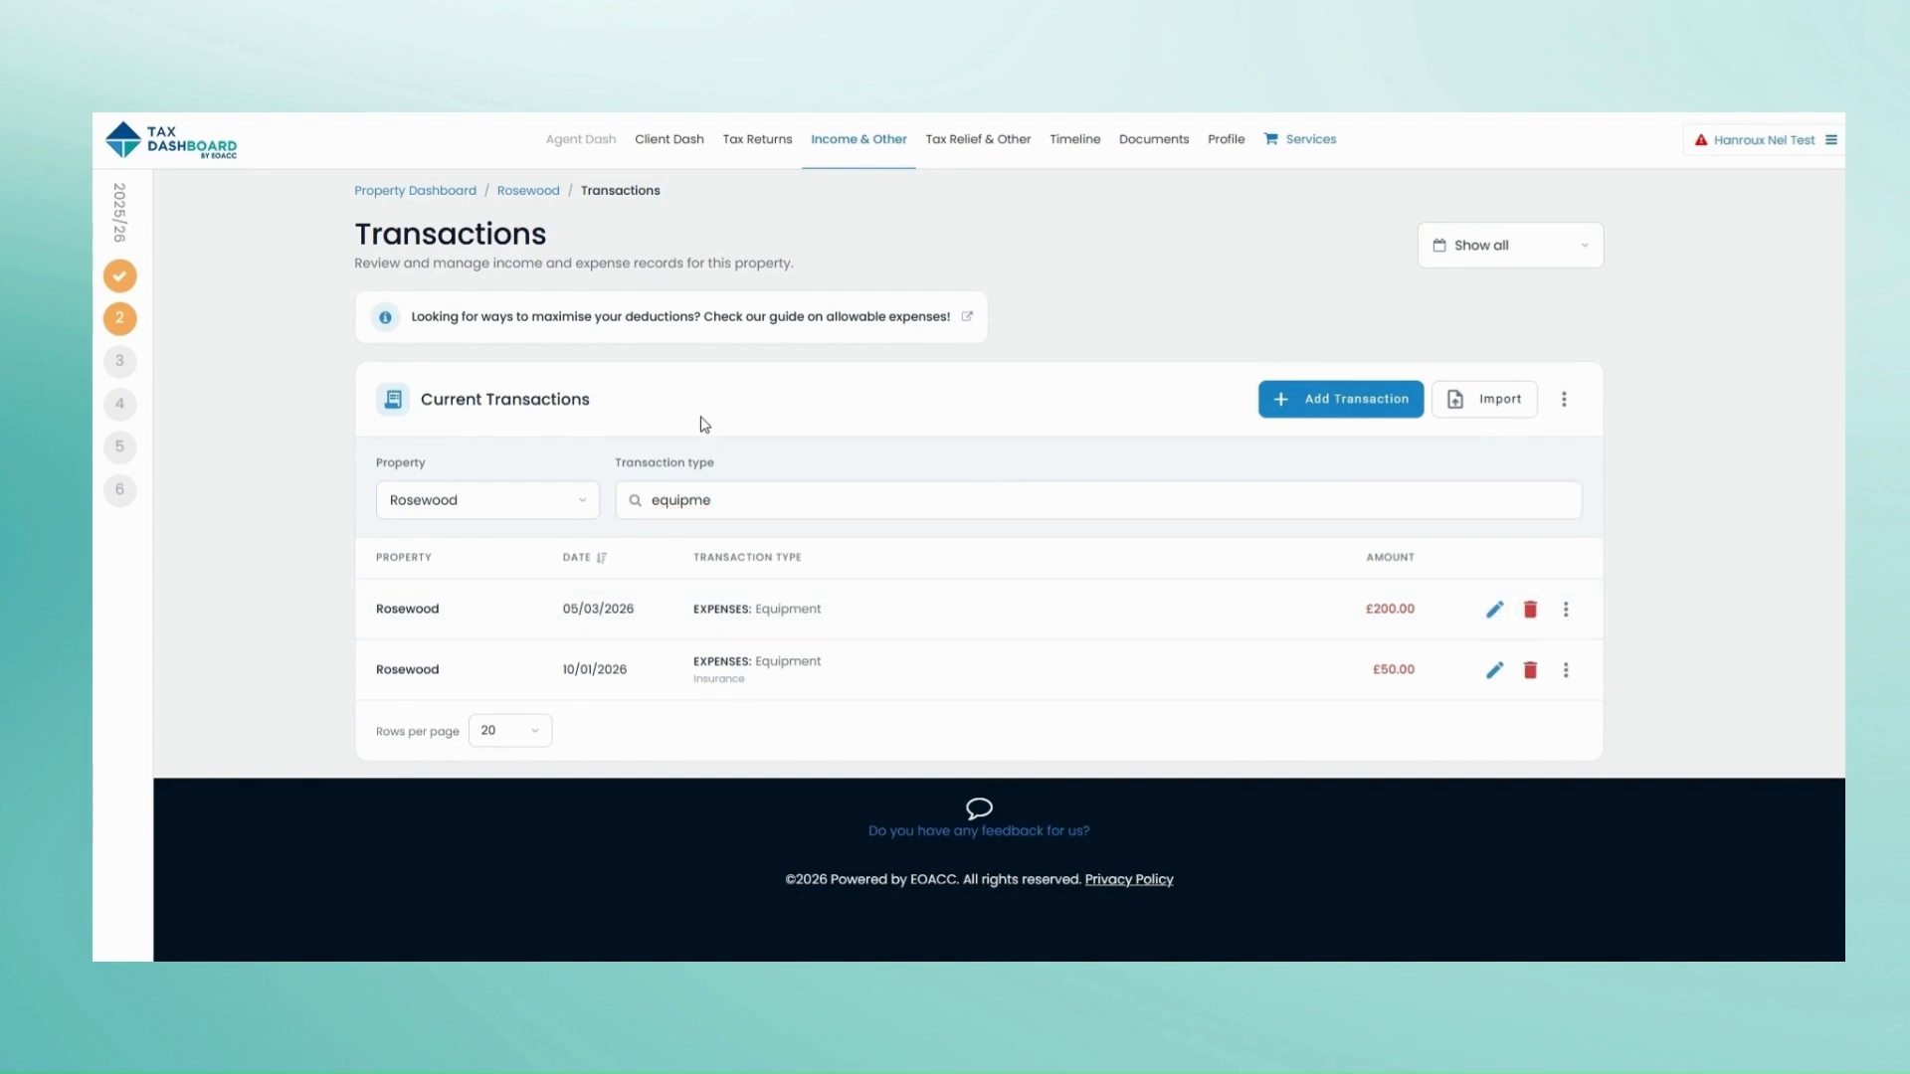
{"action": "left_click", "coordinate": [528, 191]}
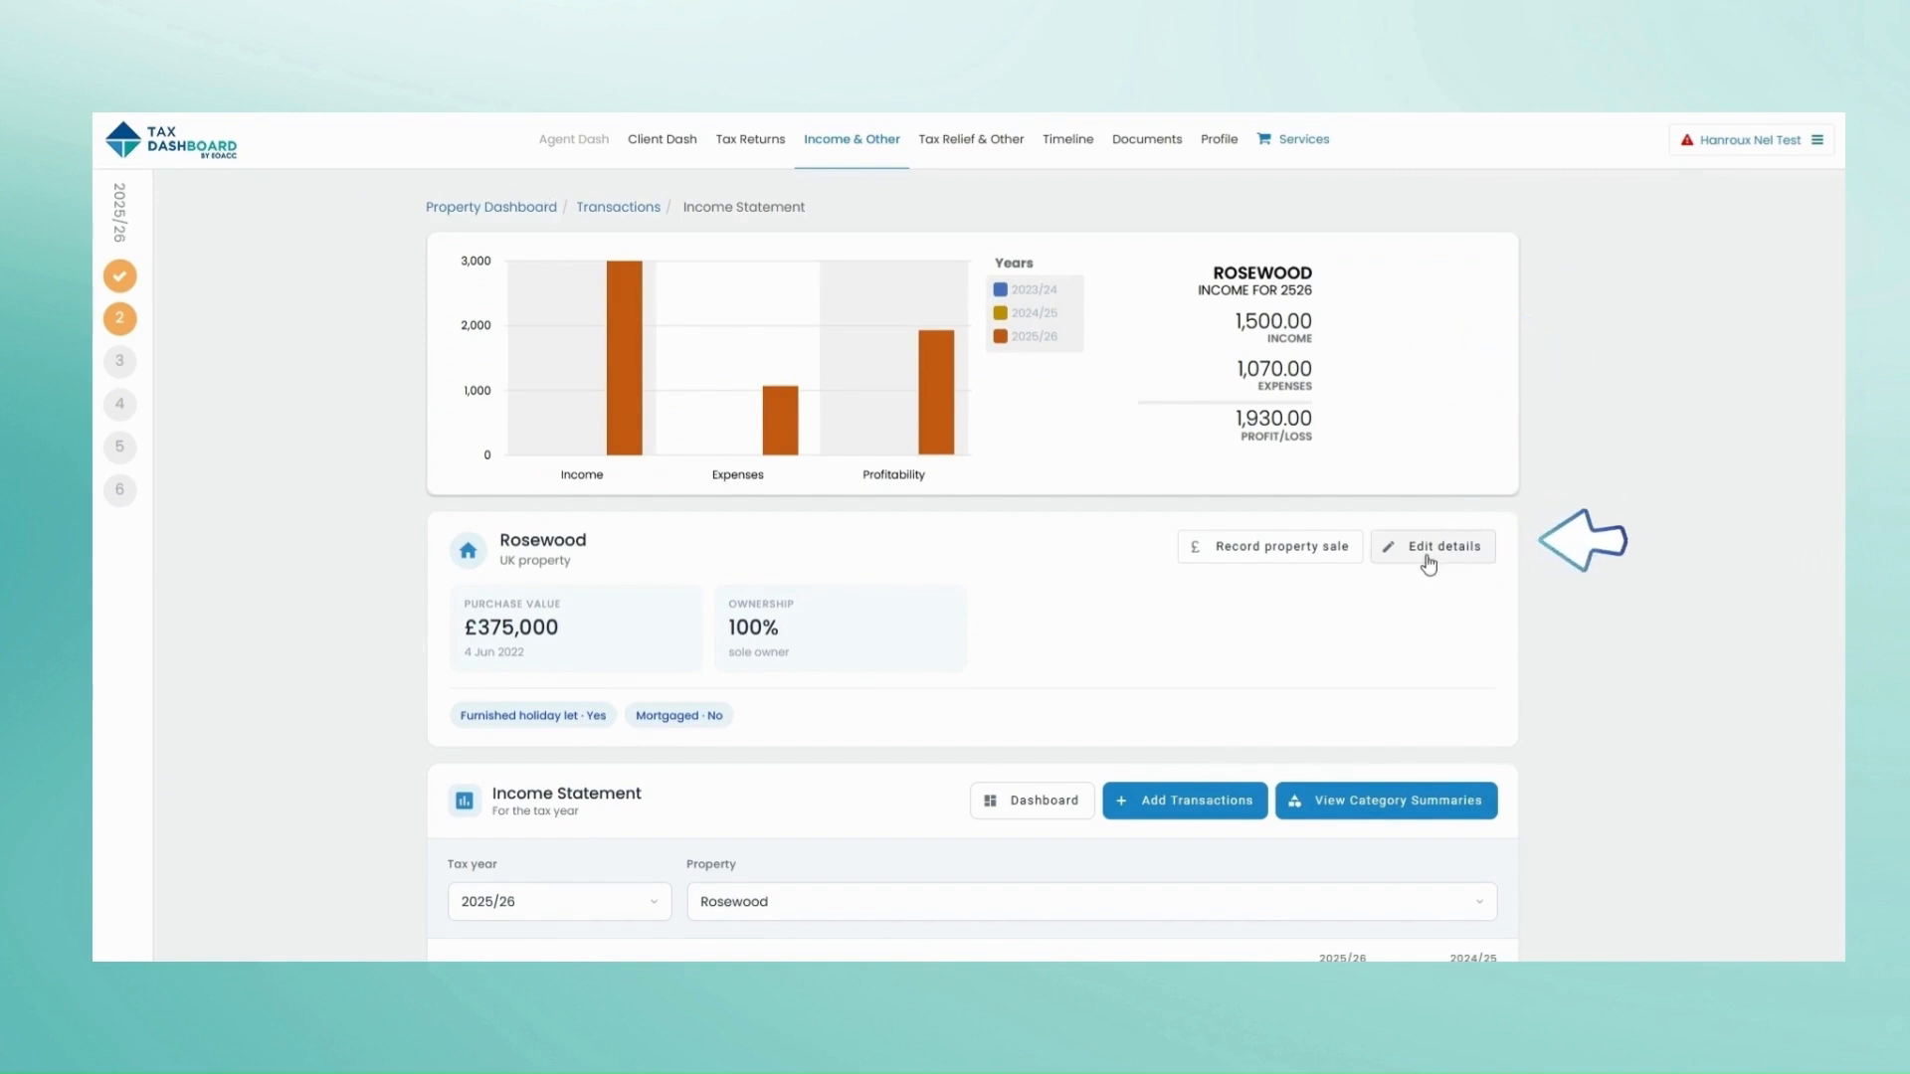
Step: Compare category summaries with the detailed breakdown, then go back to Rosewood's transactions
{"action": "left_click", "coordinate": [1374, 808]}
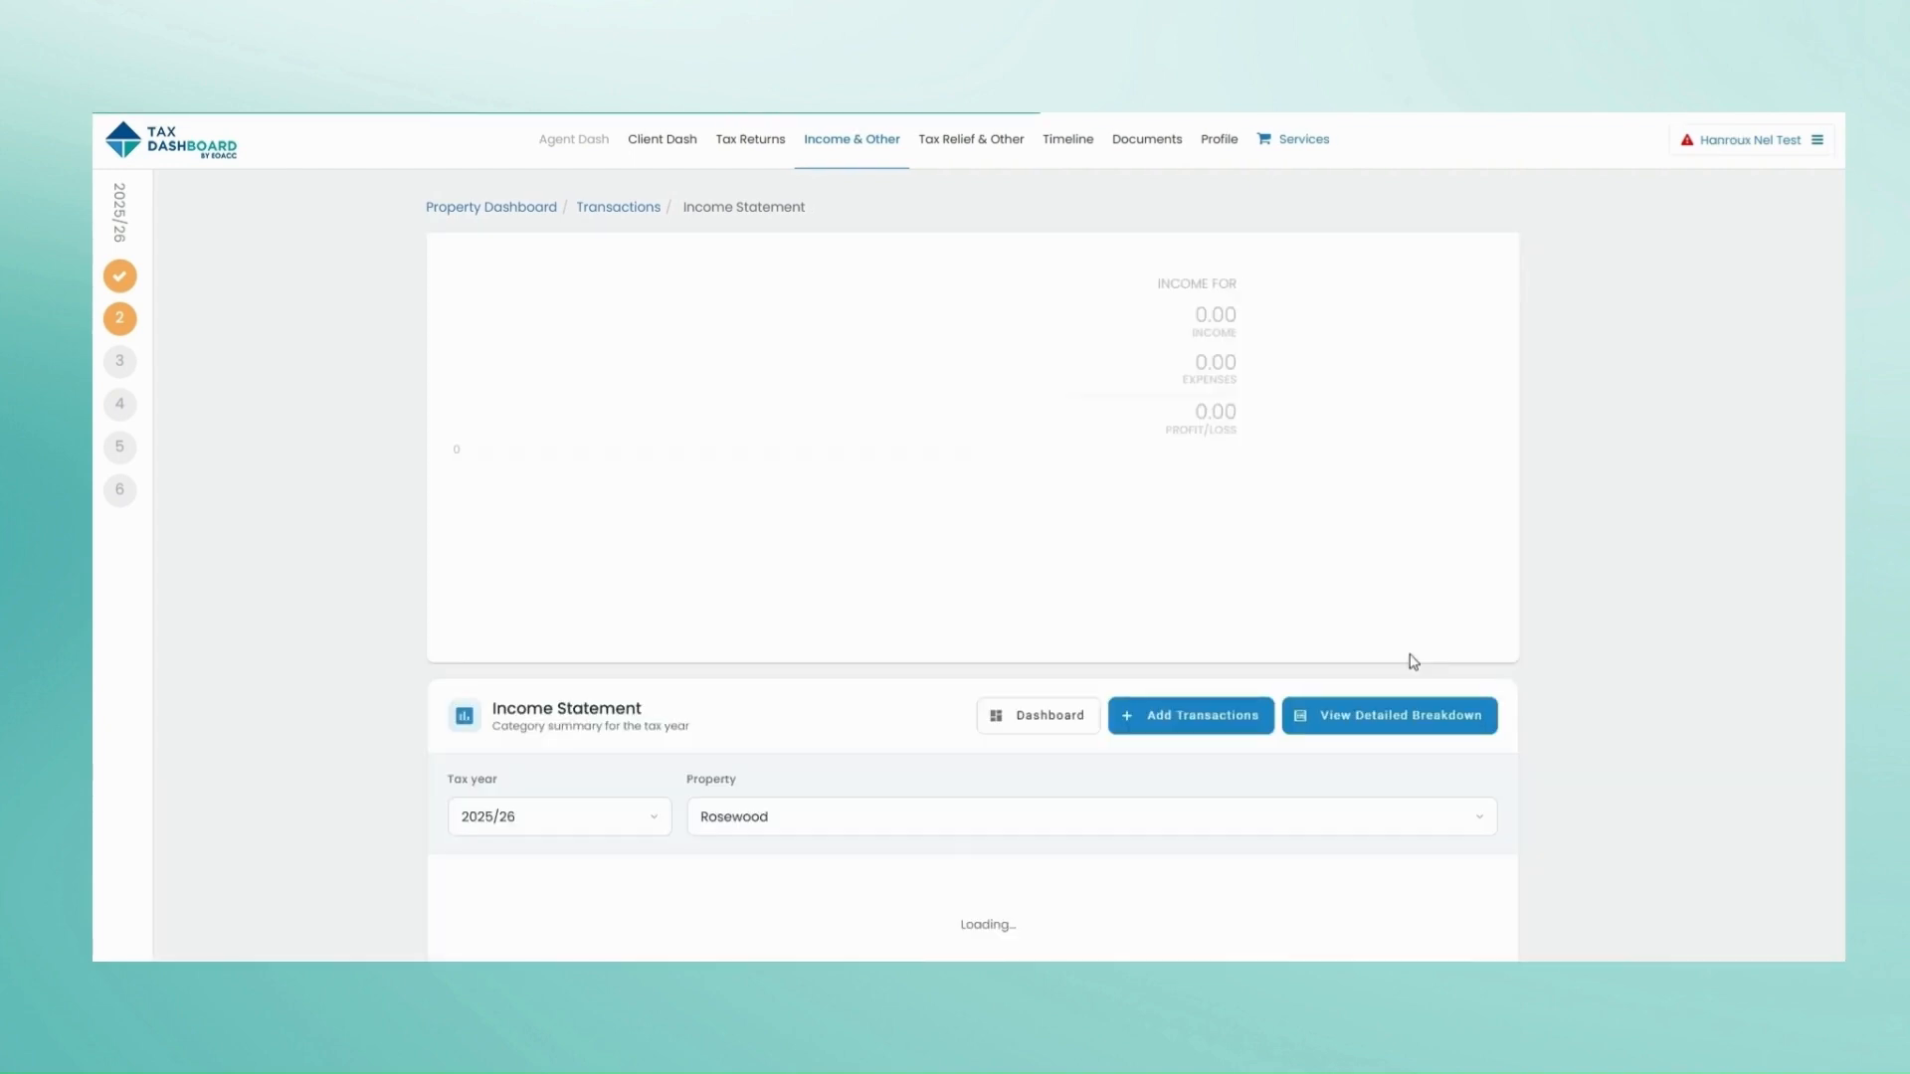
{"action": "scroll", "coordinate": [1424, 627], "scroll_direction": "down", "scroll_amount": 1}
{"action": "scroll", "coordinate": [1433, 597], "scroll_direction": "down", "scroll_amount": 2}
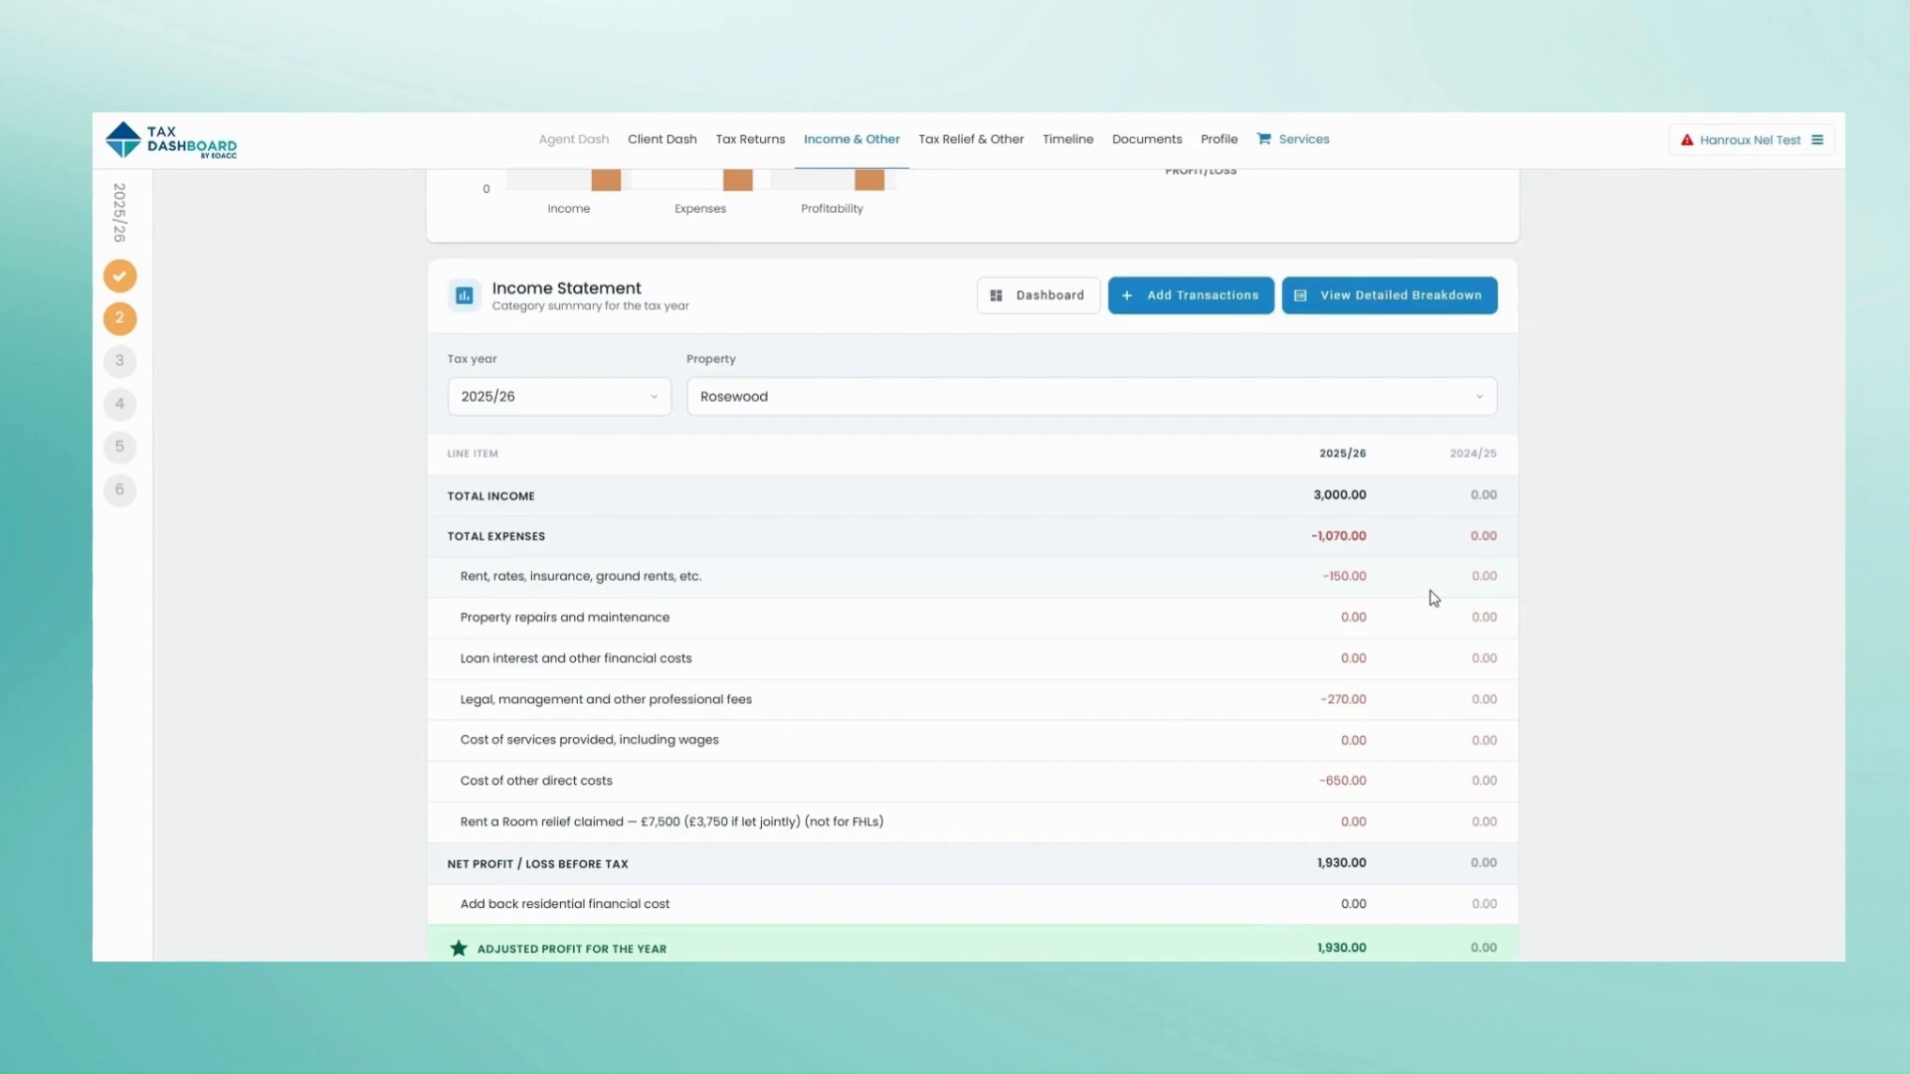
{"action": "scroll", "coordinate": [1434, 597], "scroll_direction": "down", "scroll_amount": 2}
{"action": "scroll", "coordinate": [1433, 597], "scroll_direction": "up", "scroll_amount": 4}
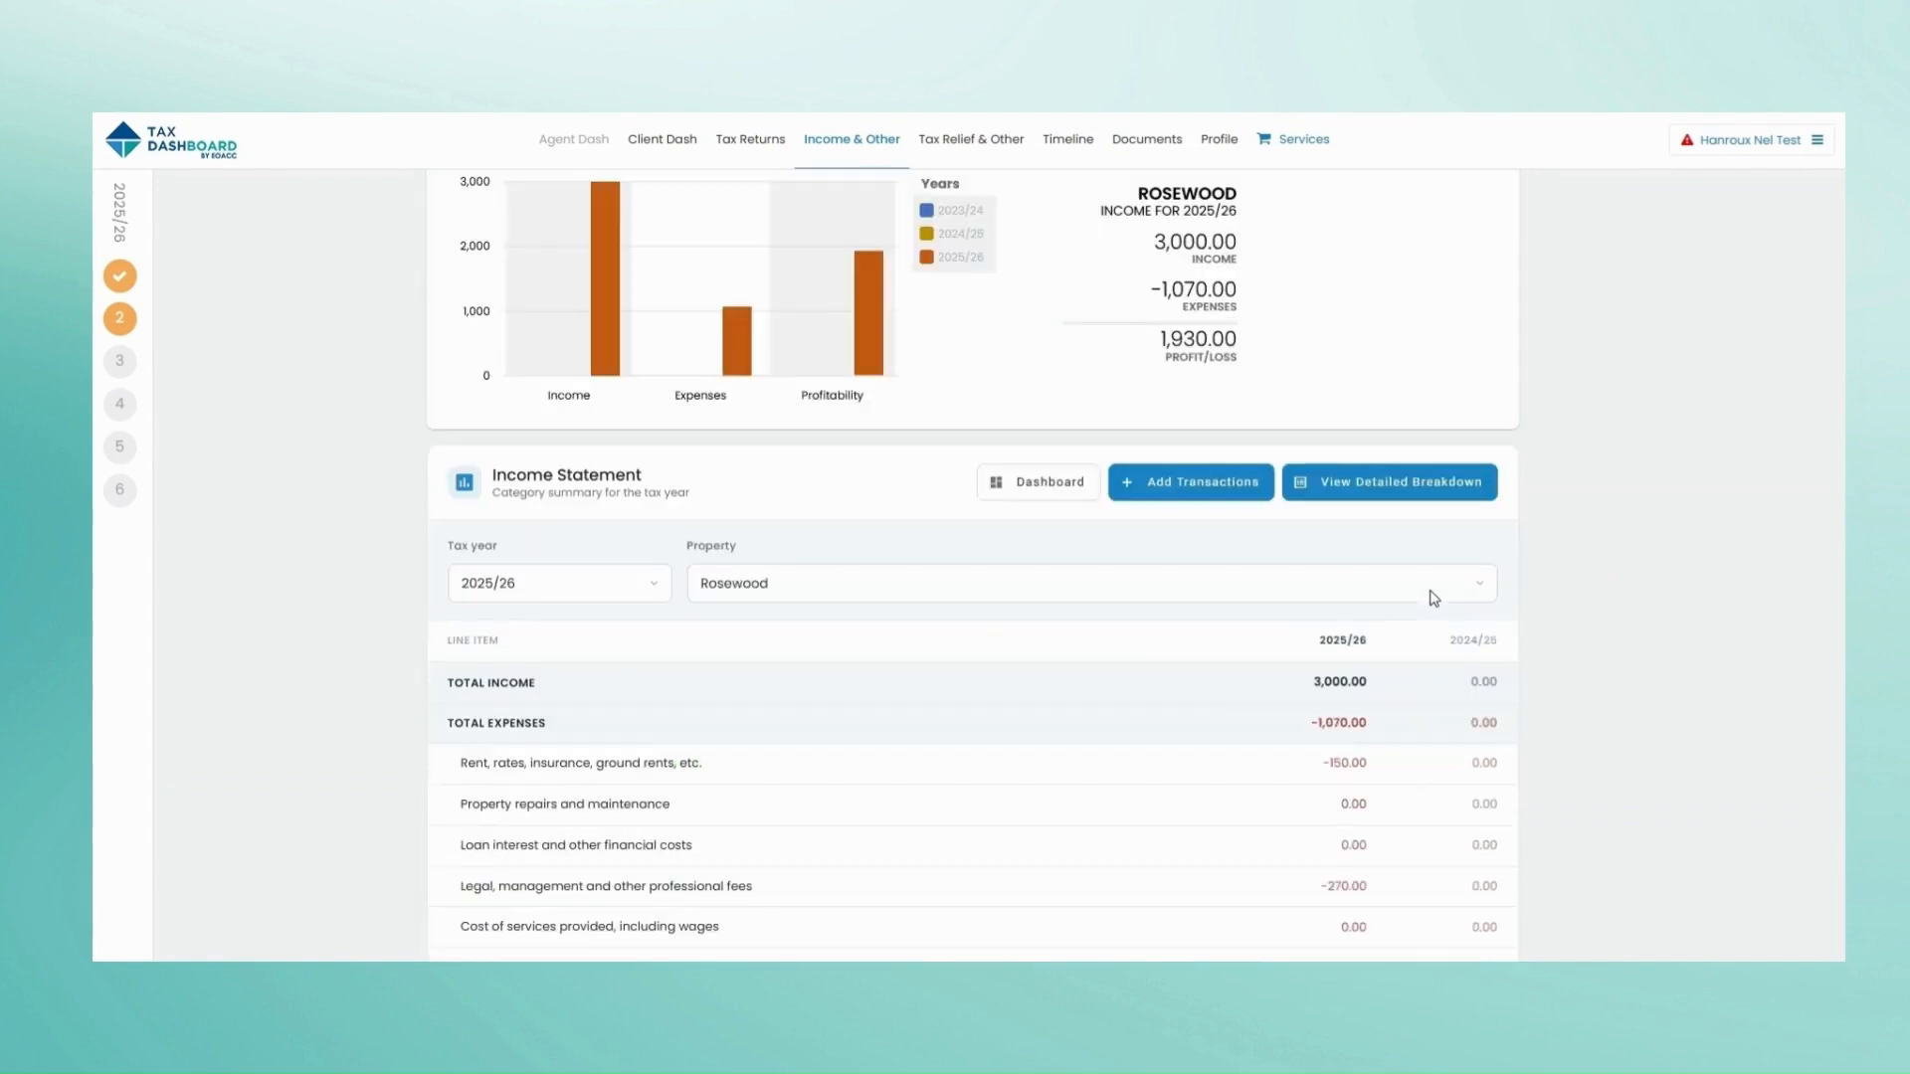
{"action": "left_click", "coordinate": [1389, 488]}
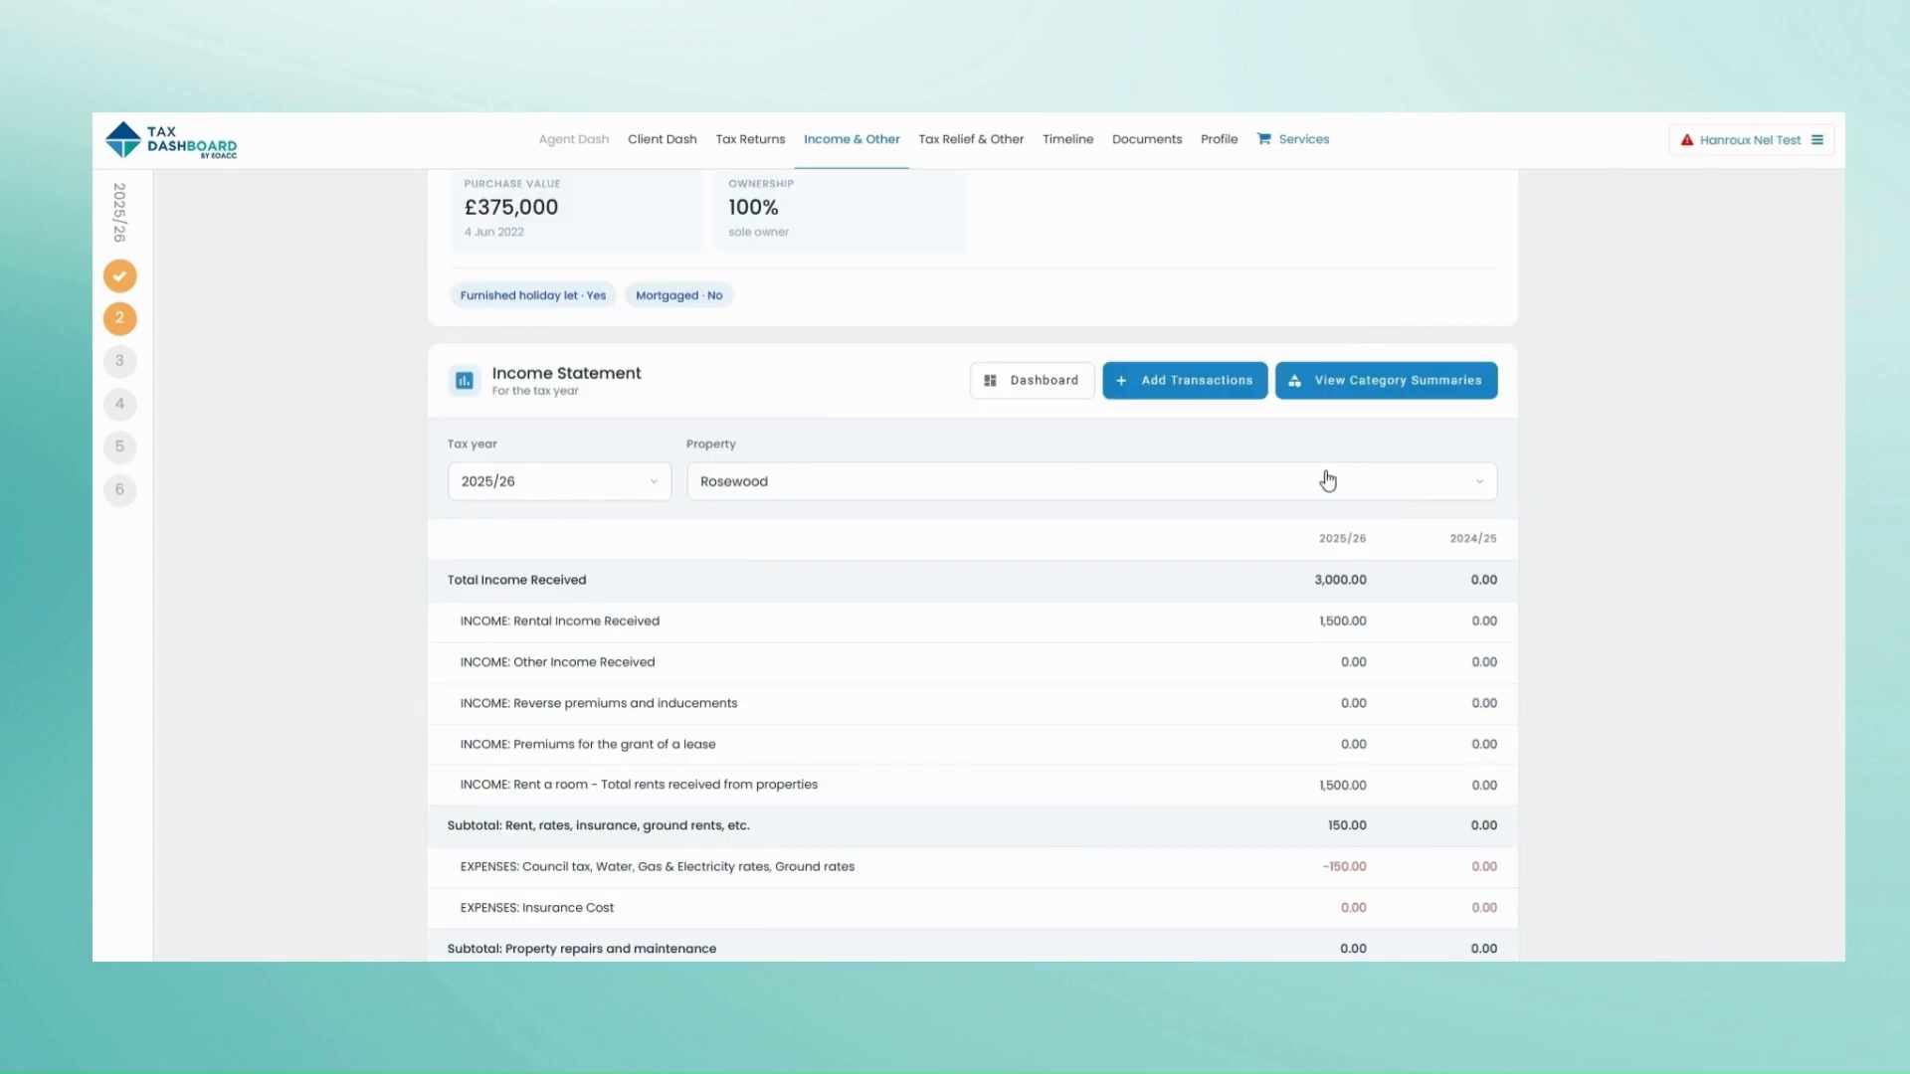
{"action": "left_click", "coordinate": [1195, 395]}
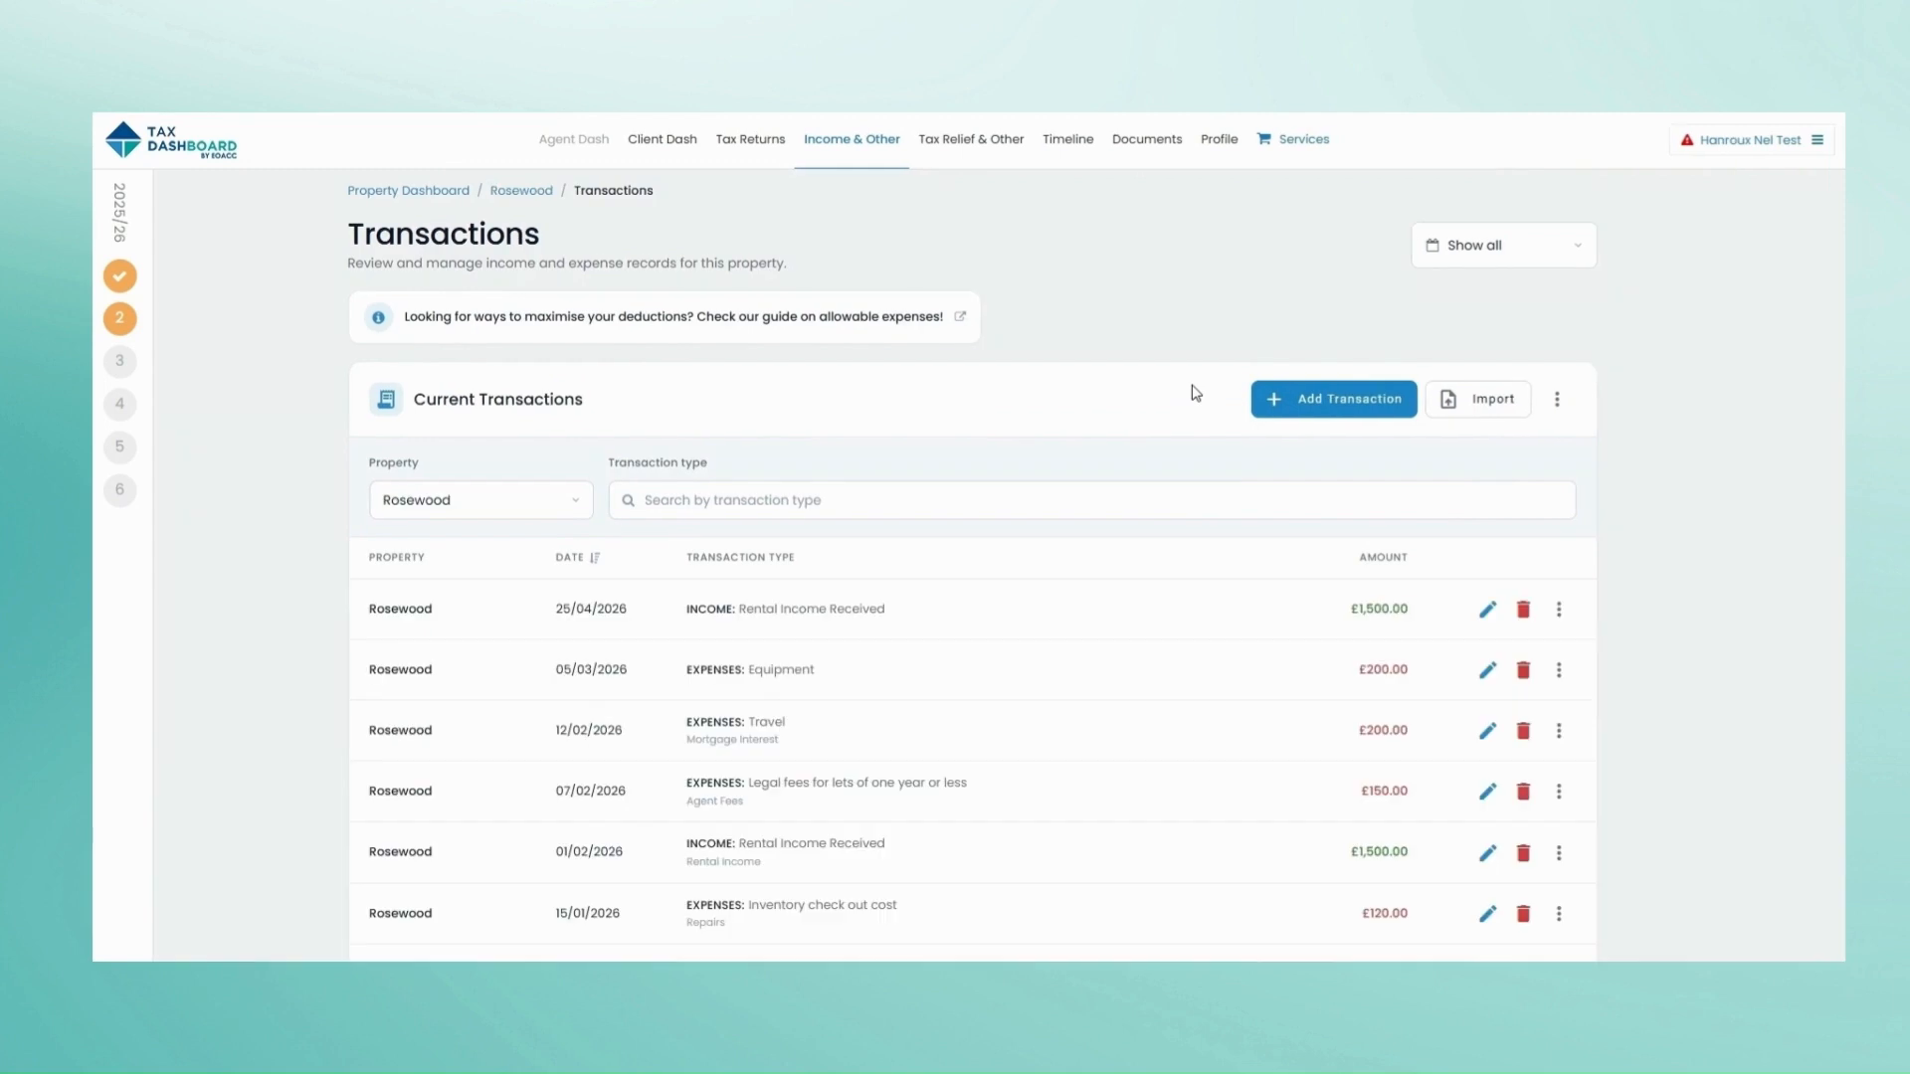
Step: Mark the UK Property income section complete from the 2025/2026 return overview
{"action": "left_click", "coordinate": [117, 318]}
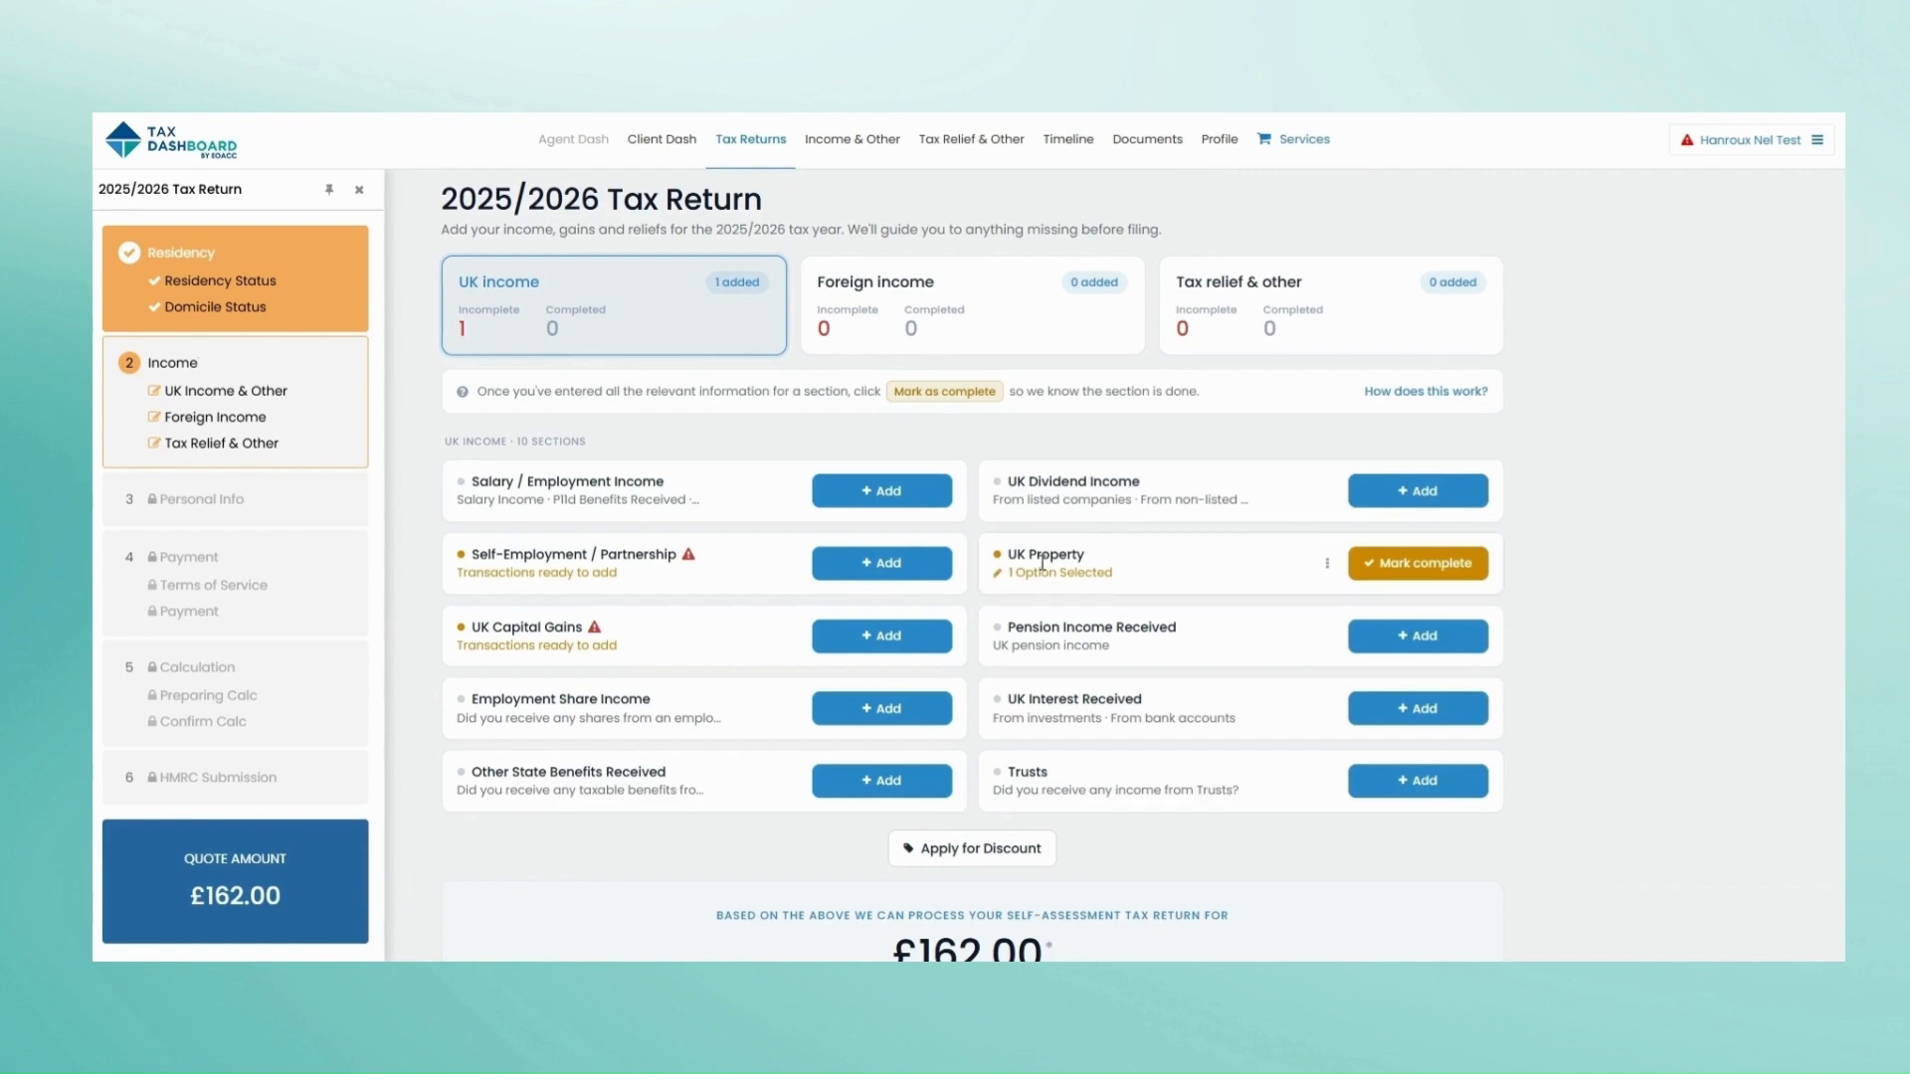
{"action": "left_click", "coordinate": [1094, 575]}
{"action": "left_click", "coordinate": [1411, 563]}
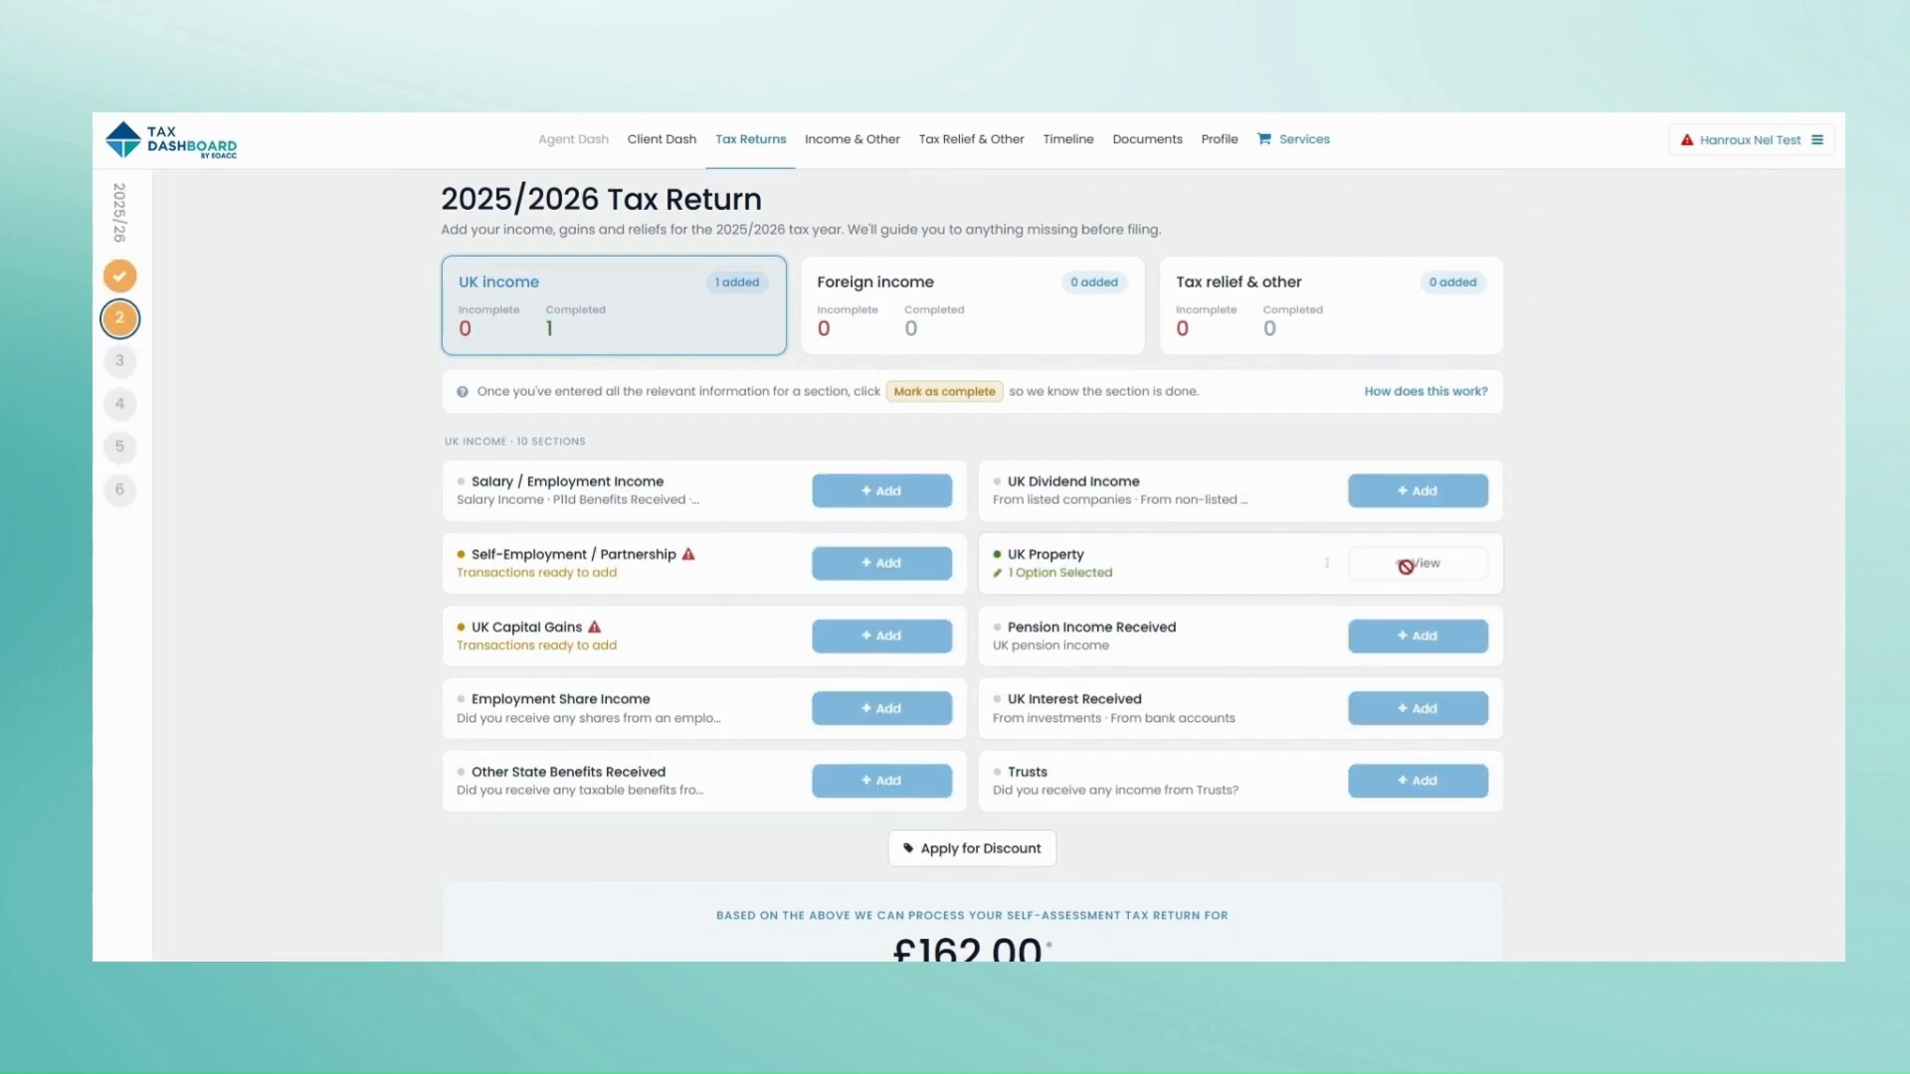
Step: Confirm the personal details and begin a new message to the TaxDash team
{"action": "scroll", "coordinate": [468, 503], "scroll_direction": "down", "scroll_amount": 4}
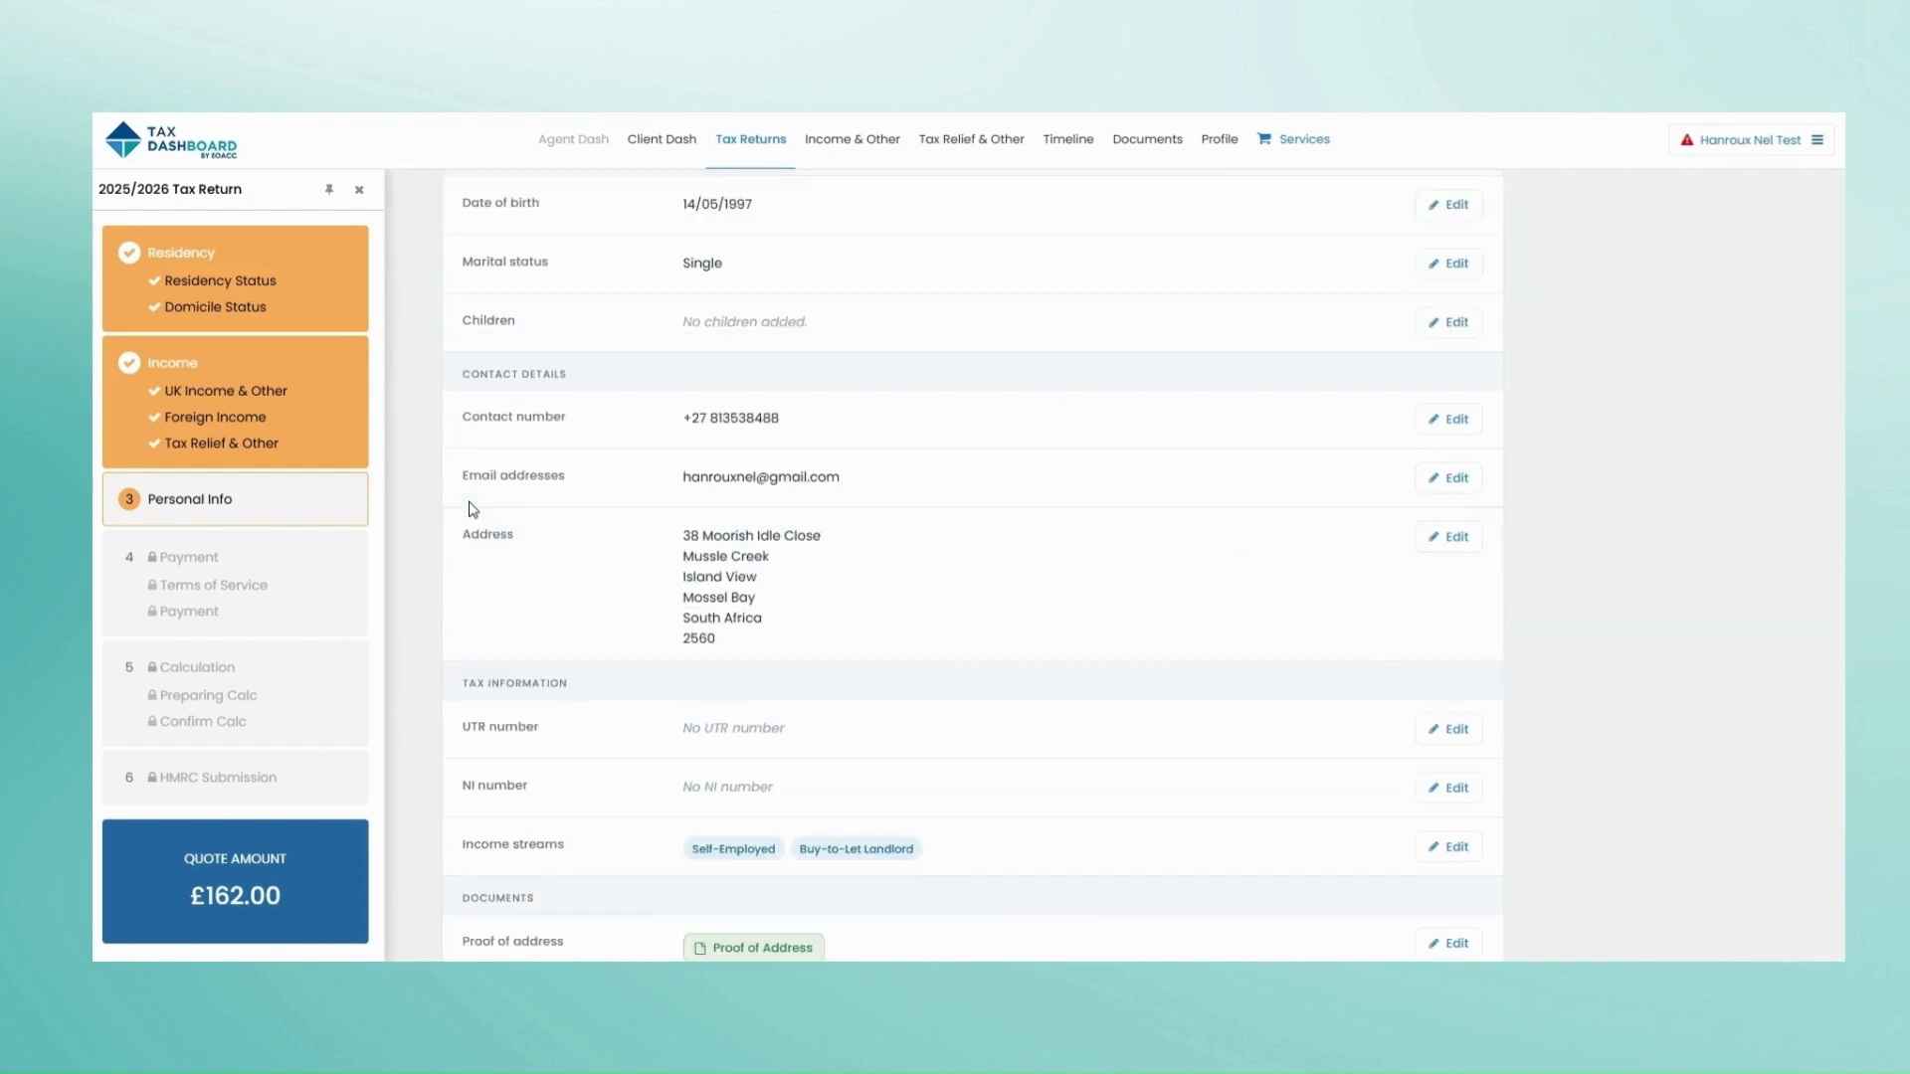
{"action": "scroll", "coordinate": [872, 639], "scroll_direction": "down", "scroll_amount": 4}
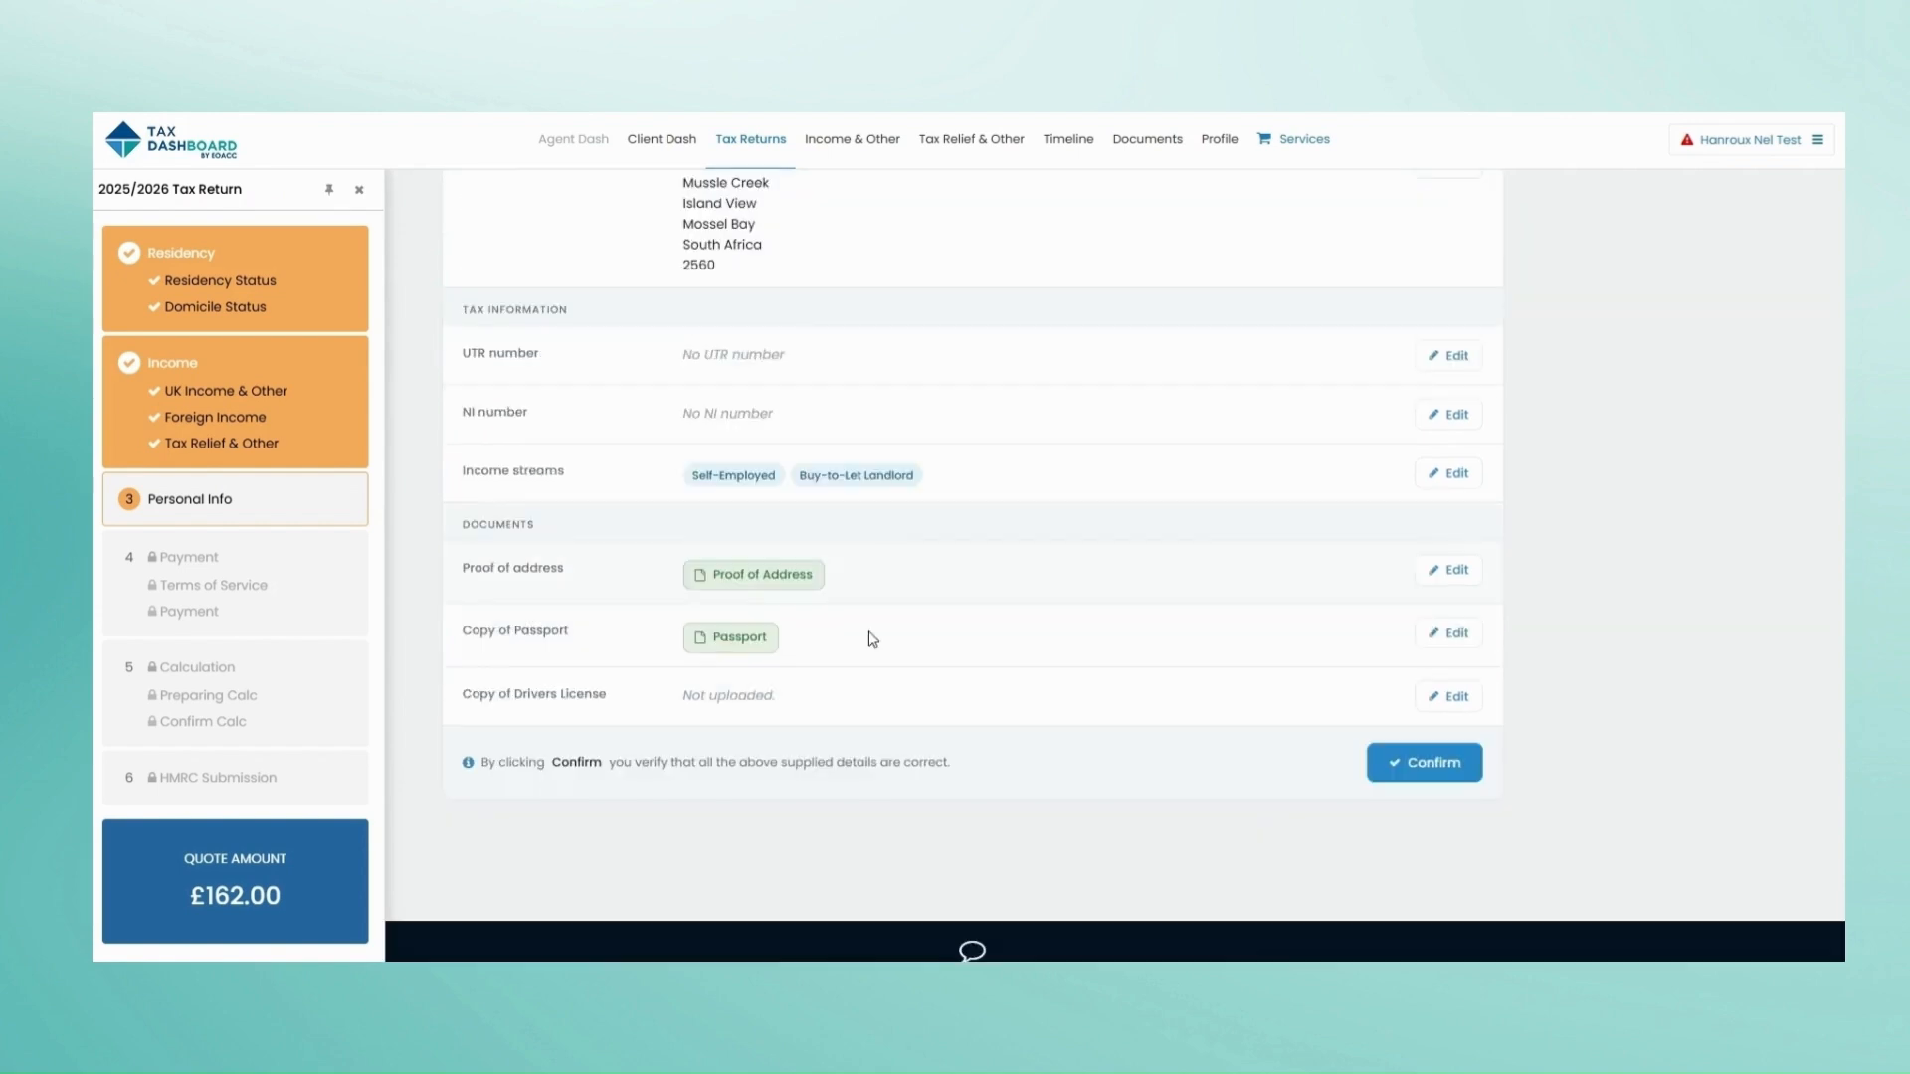
{"action": "left_click", "coordinate": [1398, 771]}
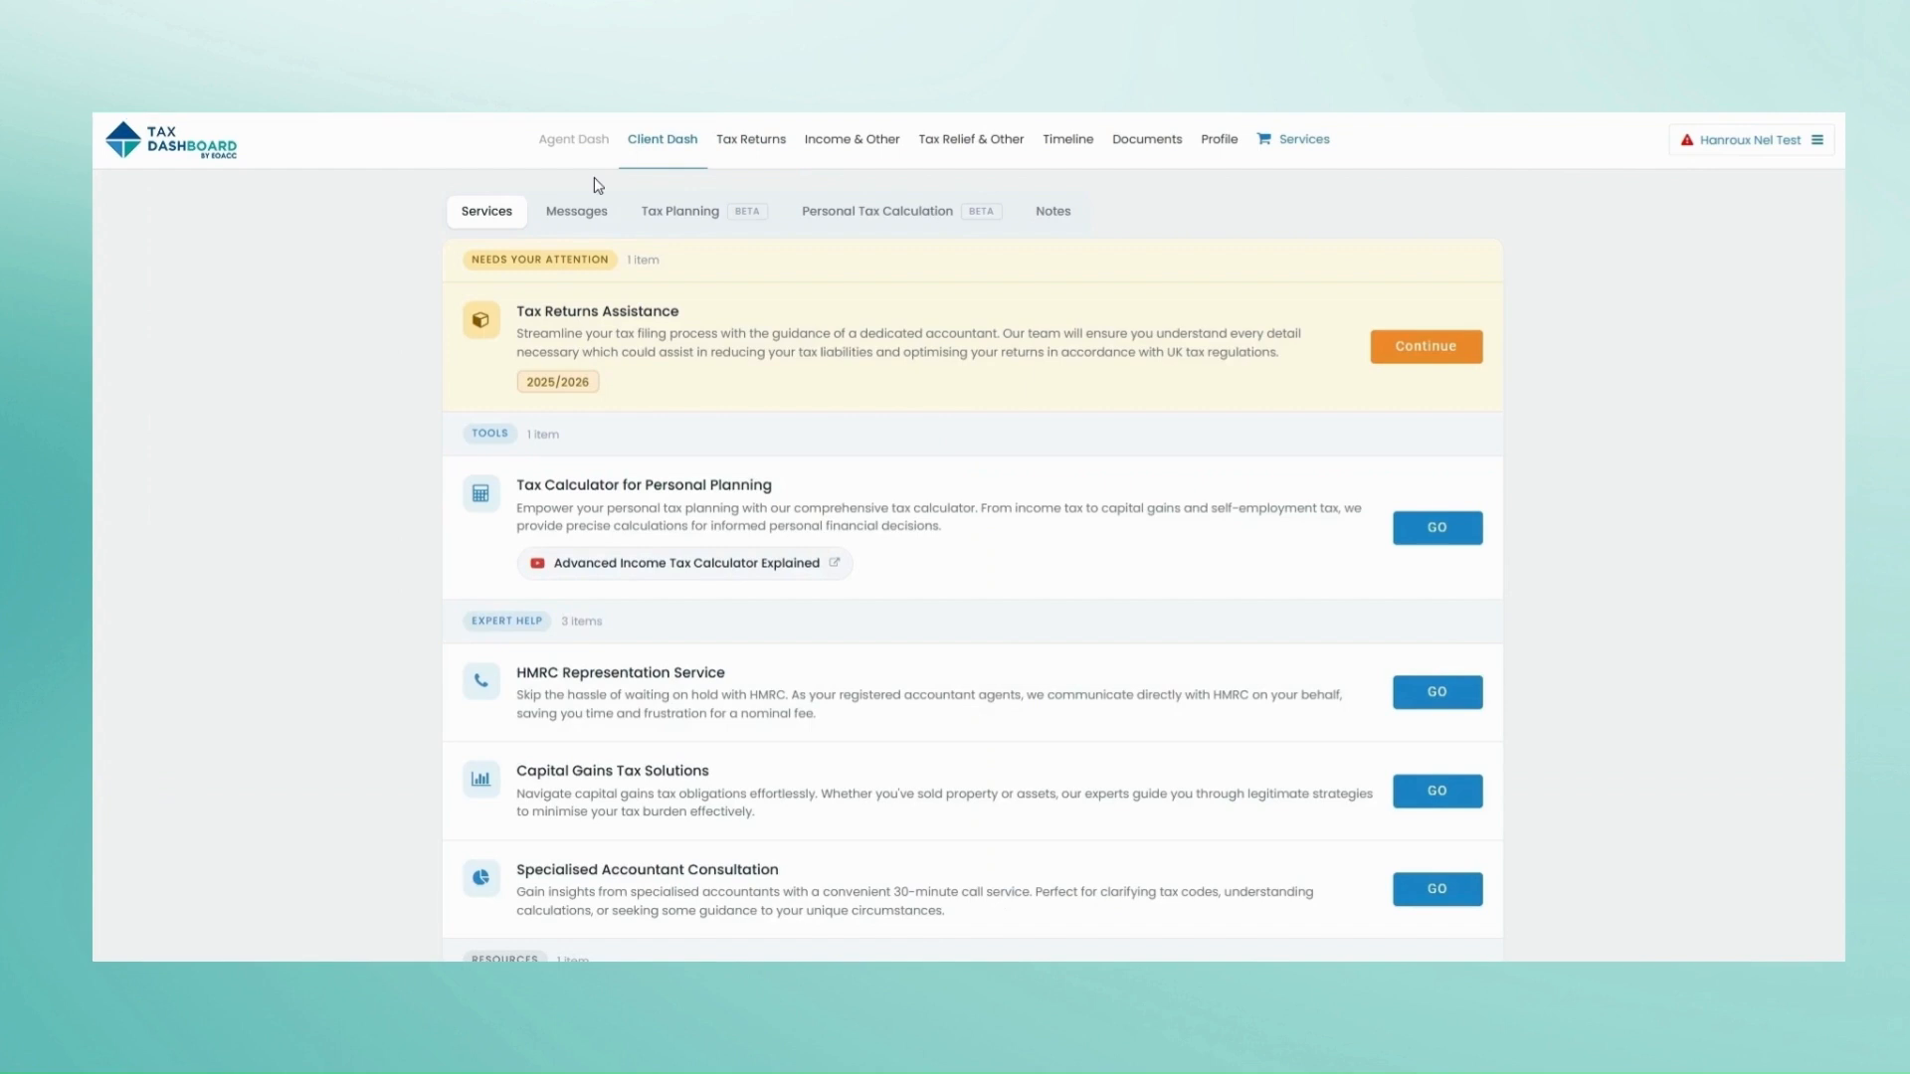
{"action": "left_click", "coordinate": [581, 215]}
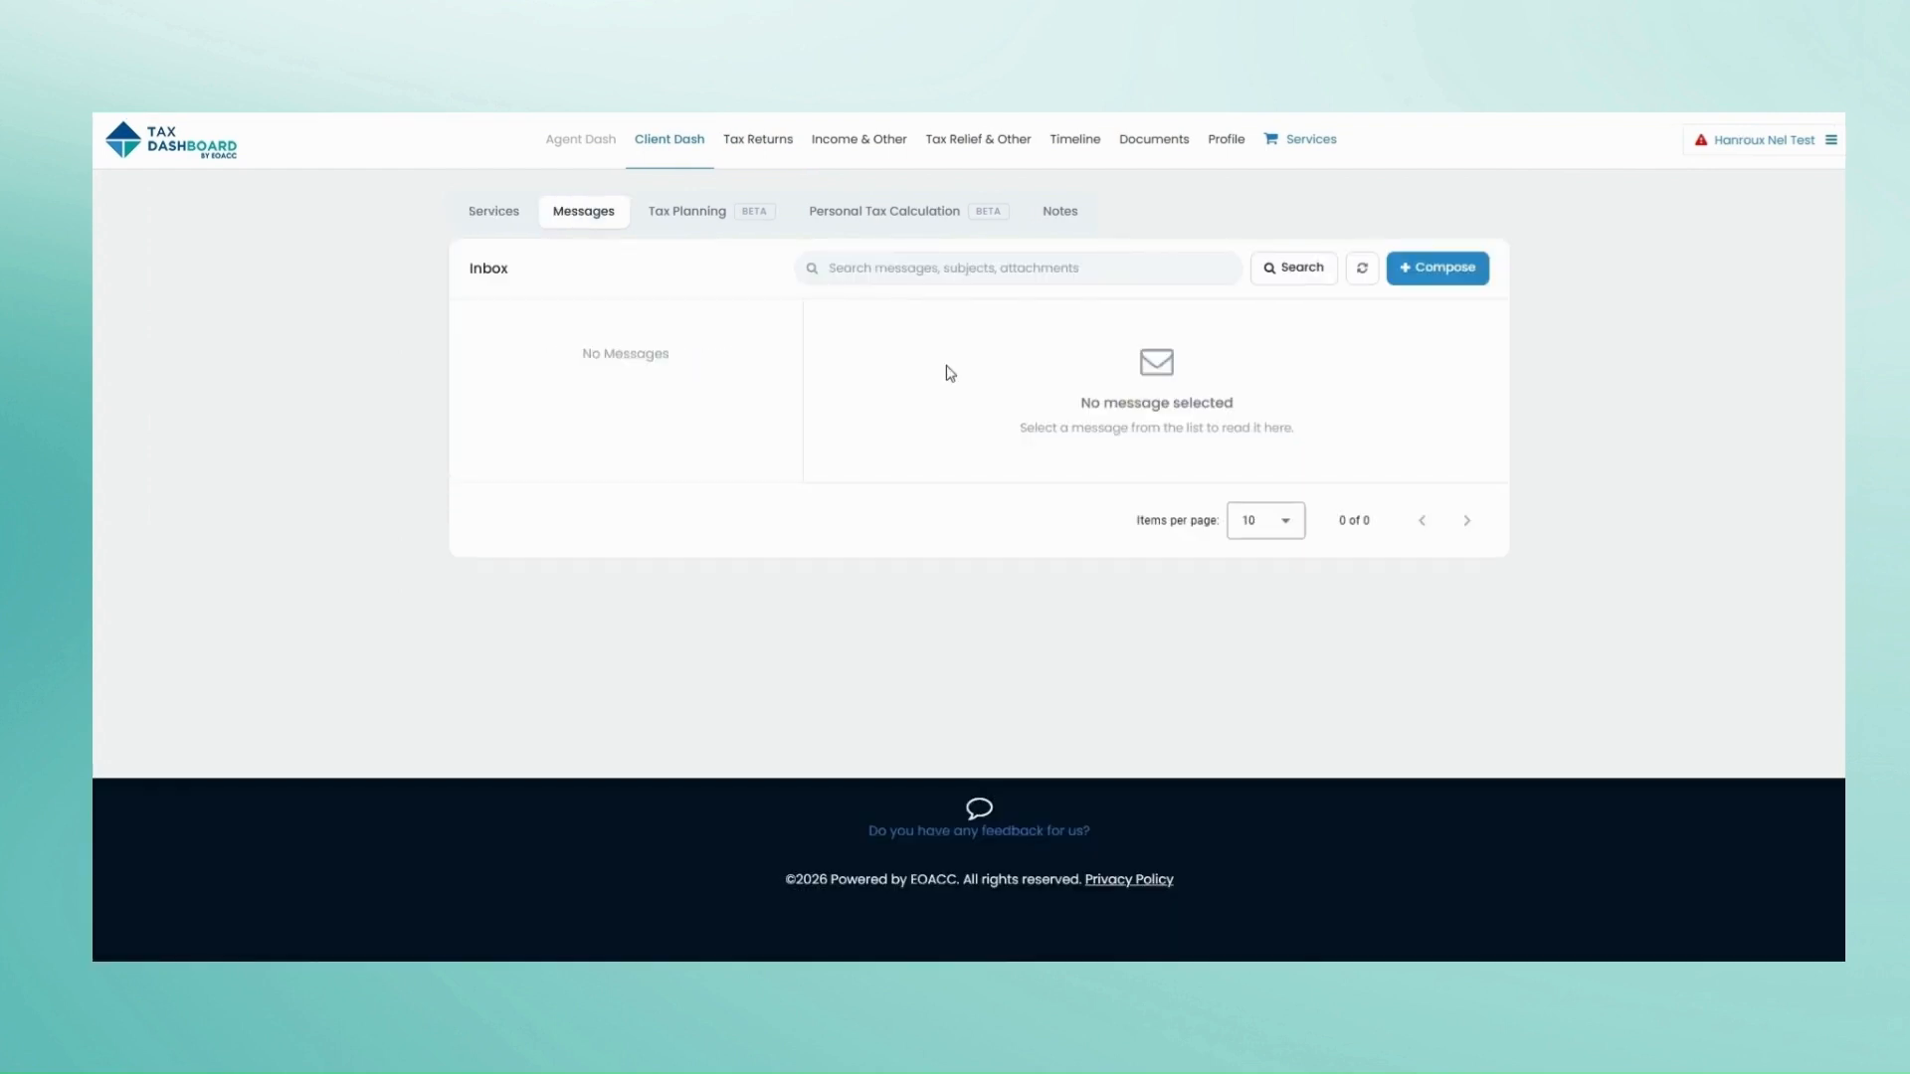
{"action": "left_click", "coordinate": [1418, 272]}
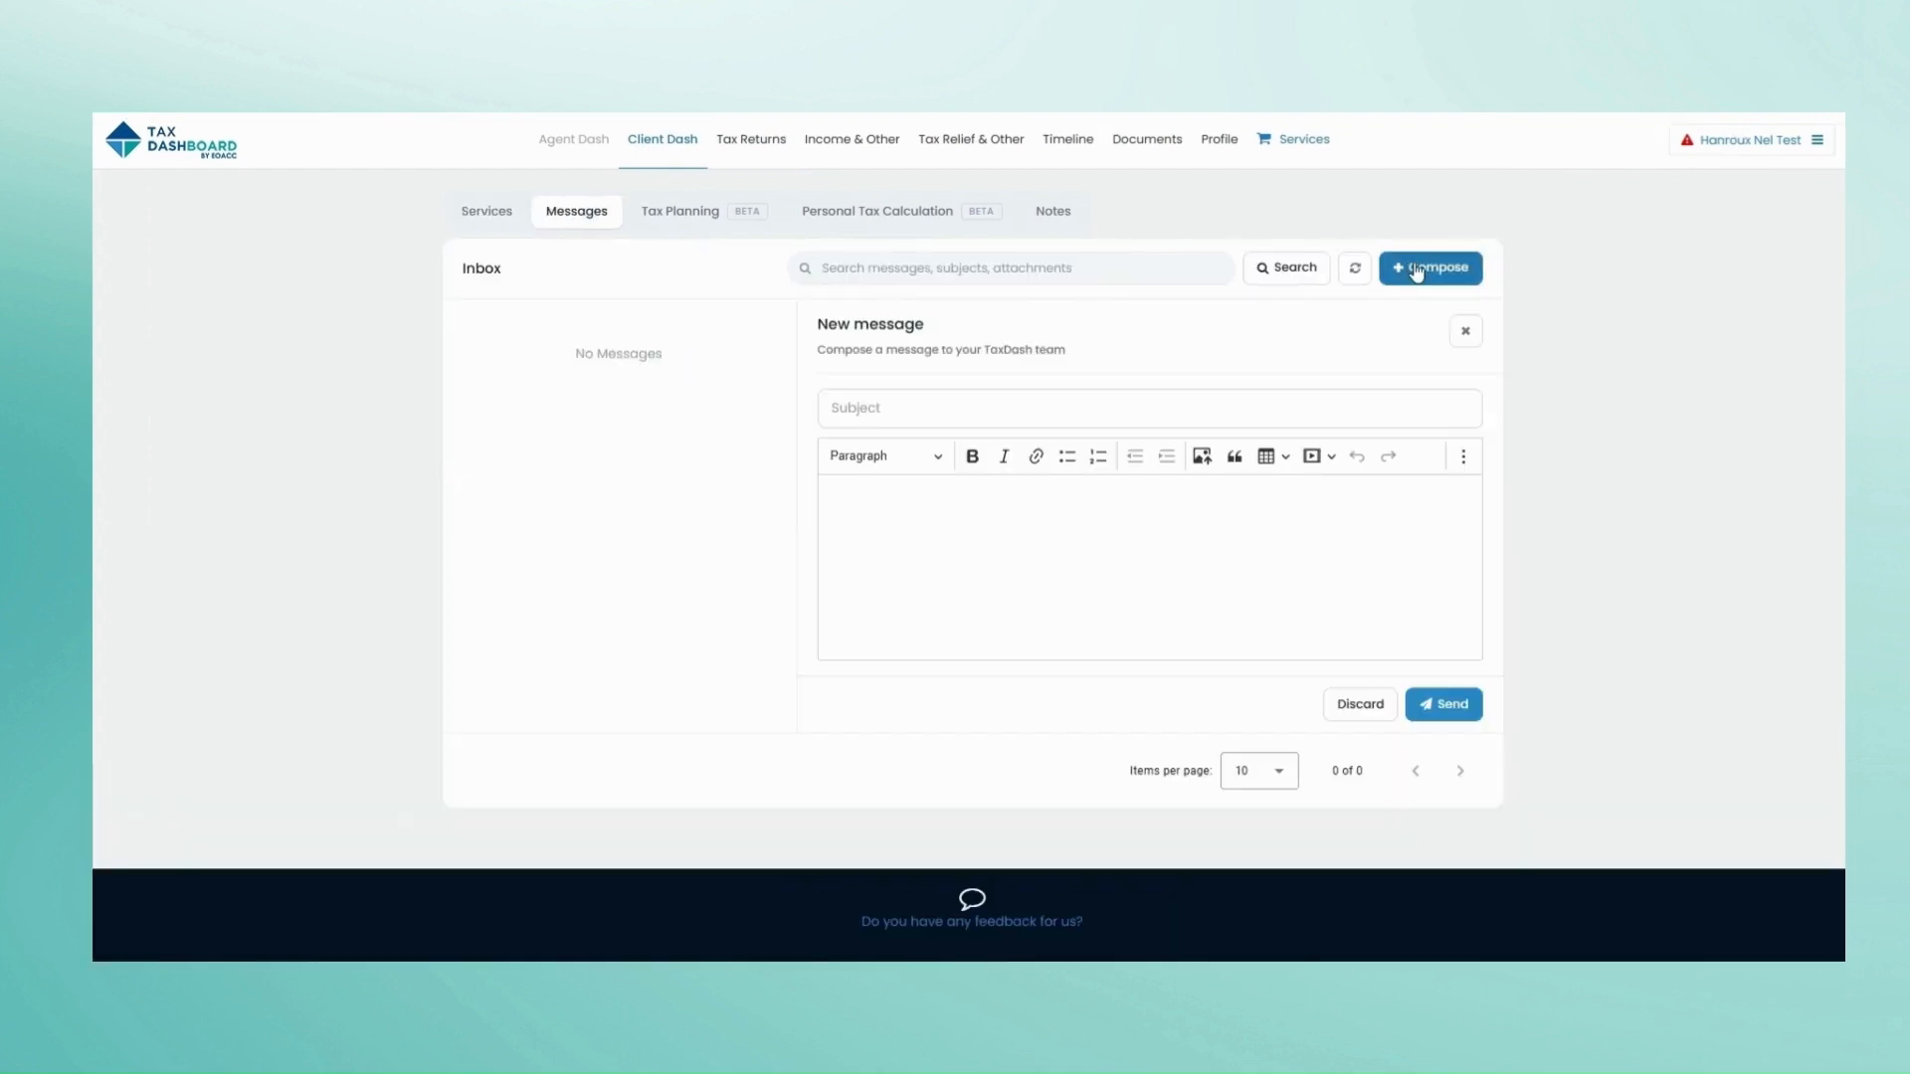